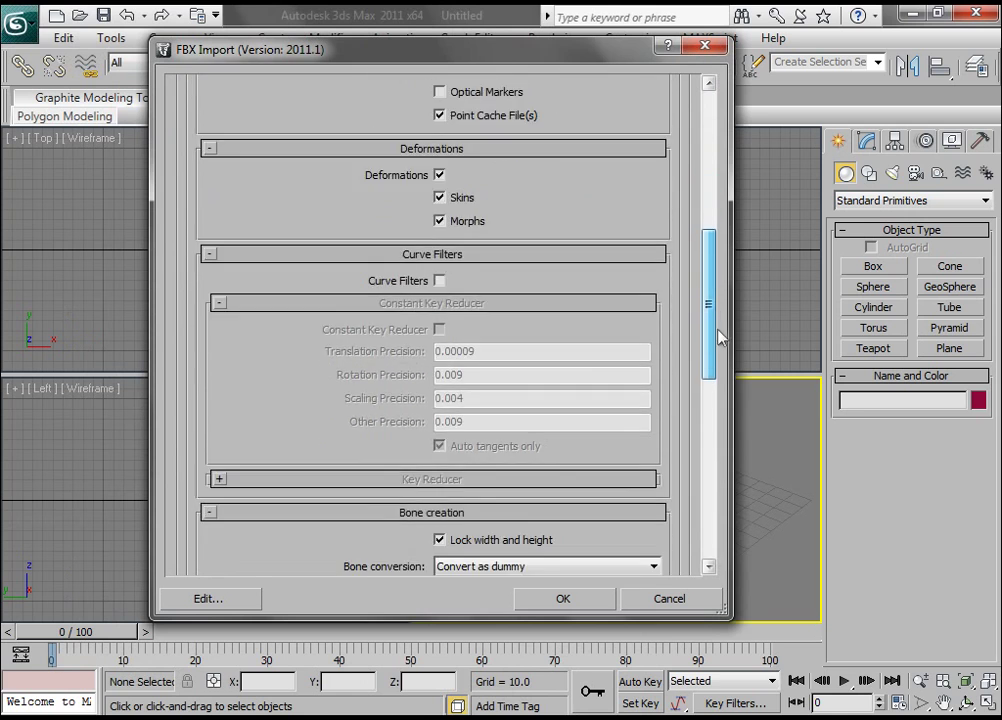
Import the FBX file with the current settings and hide the row of 12 helpers along the X axis at the origin.
click(563, 598)
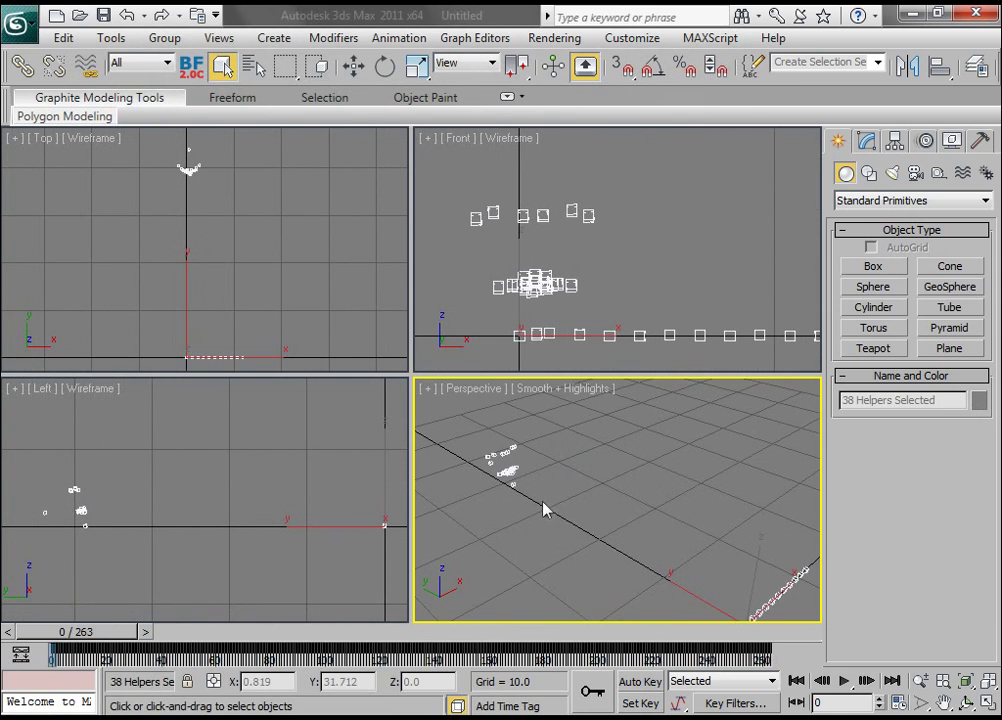
alt+middle_drag(543, 509, 660, 491)
drag(790, 483, 703, 578)
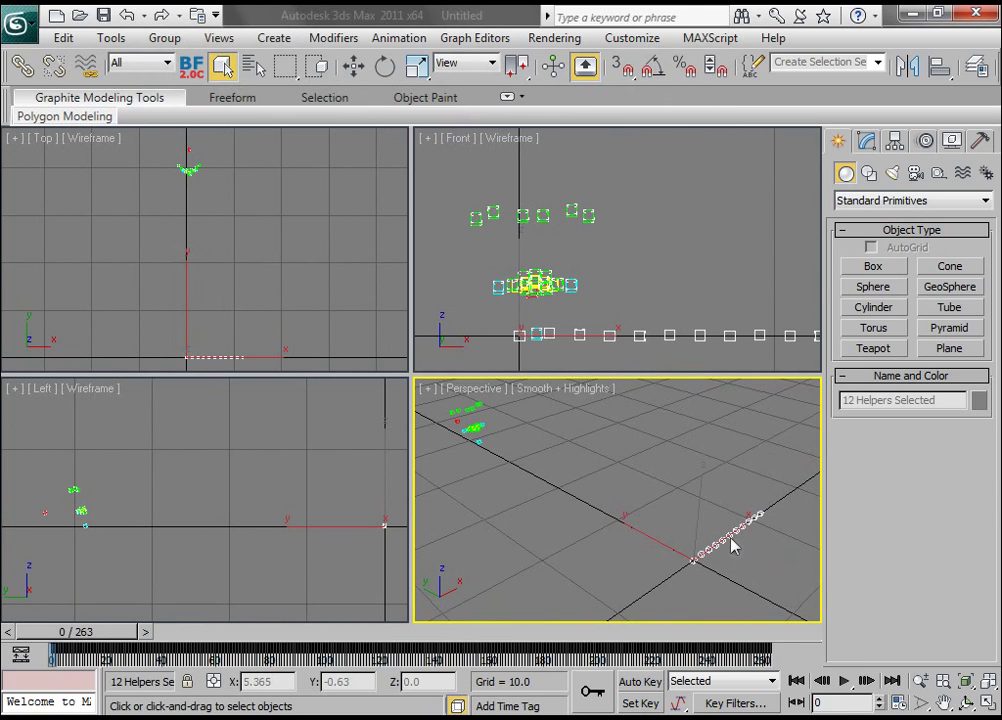
right_click(731, 545)
click(756, 475)
alt+middle_drag(544, 505, 546, 501)
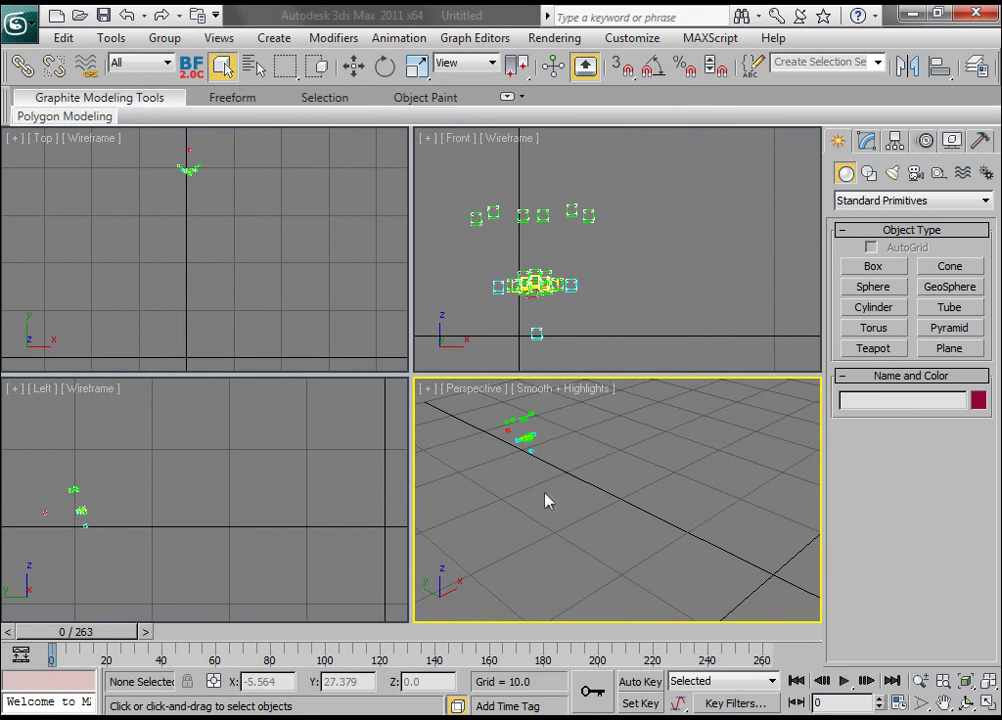
Move the Head helper to X 0 and Y 0 so the facial markers sit at the world origin.
click(506, 432)
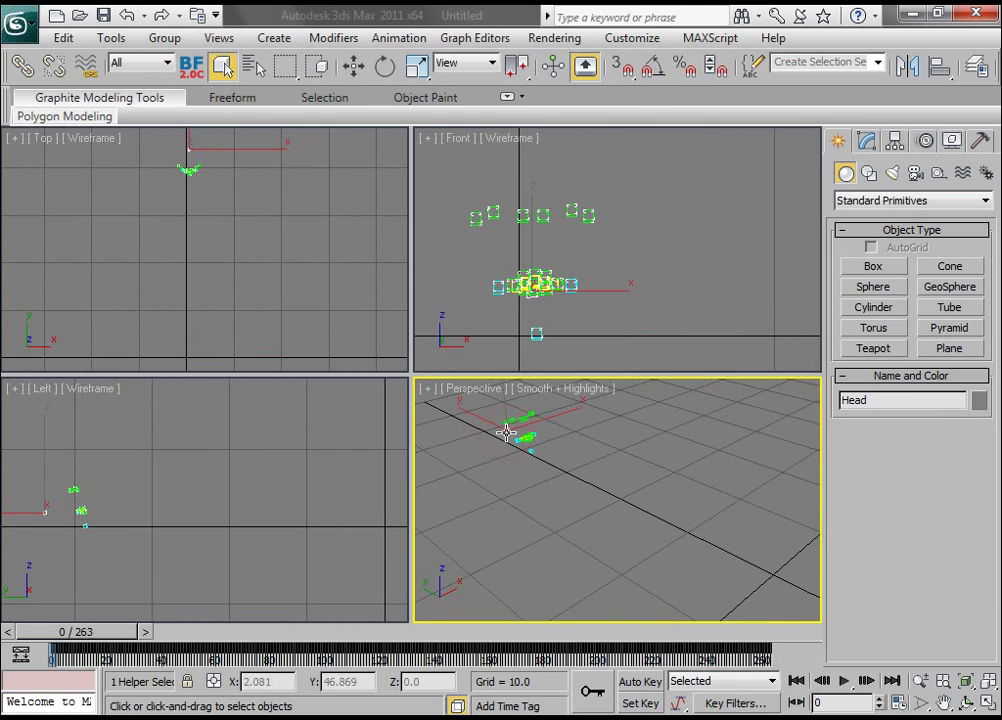
right_click(556, 478)
click(572, 483)
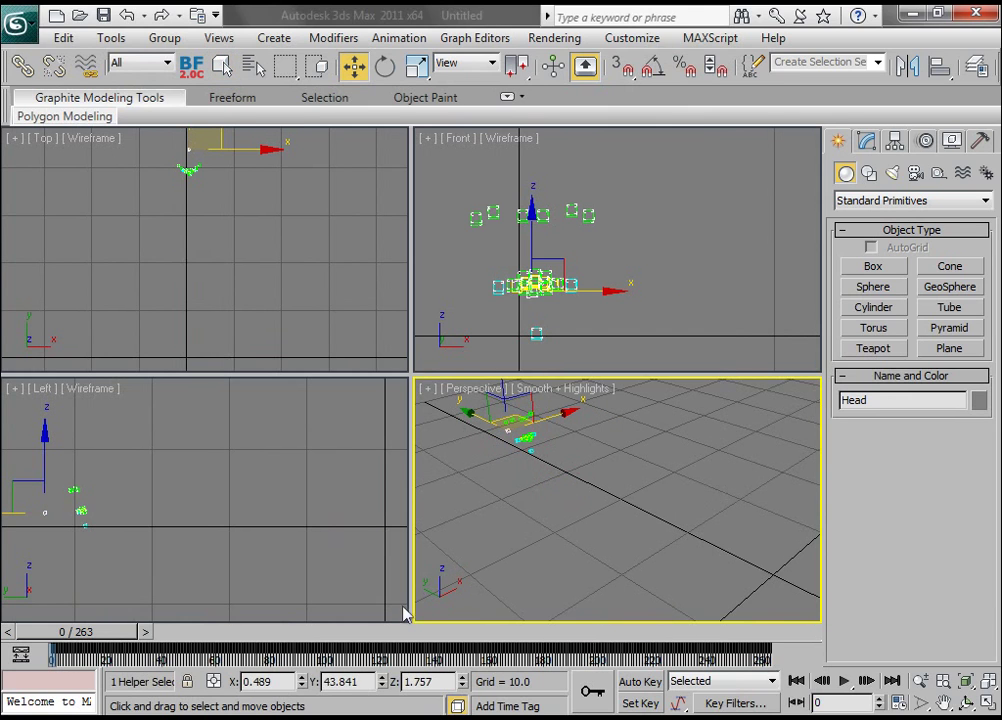
right_click(301, 684)
right_click(382, 684)
middle_drag(592, 505, 531, 484)
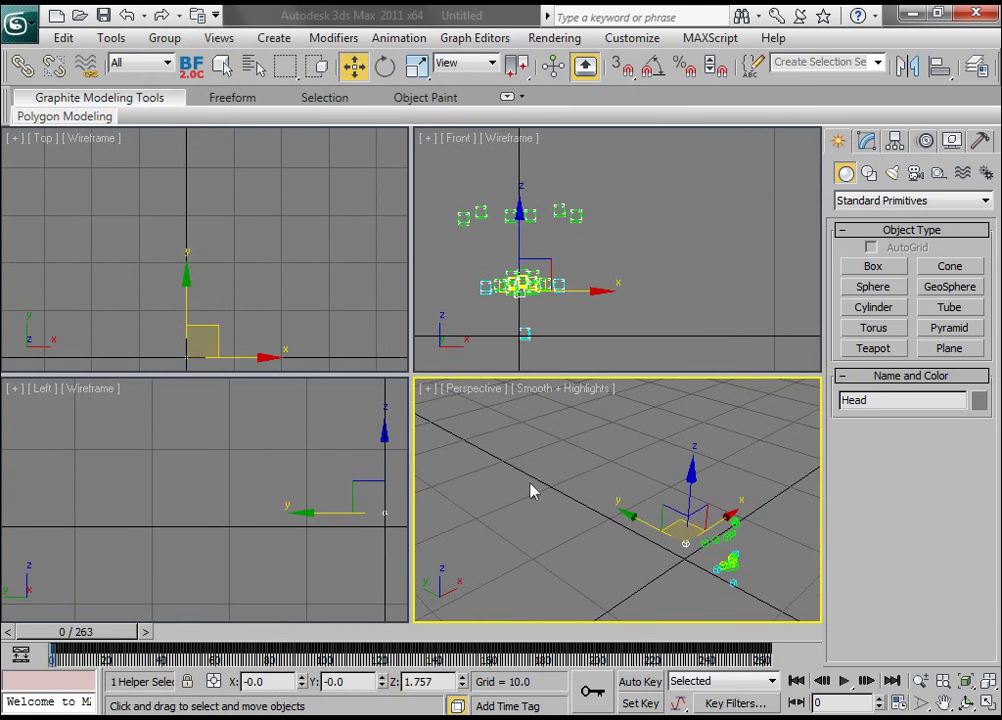
middle_drag(584, 241, 595, 244)
scroll(596, 247, down, 2)
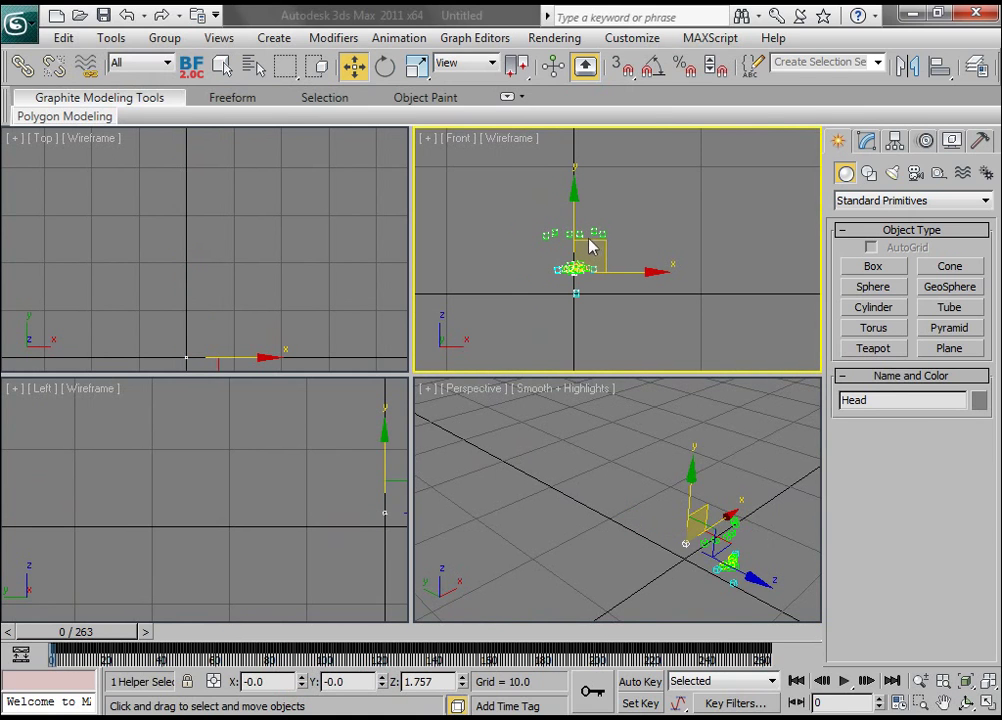
Merge all objects from Chimp.max into the scene.
click(27, 20)
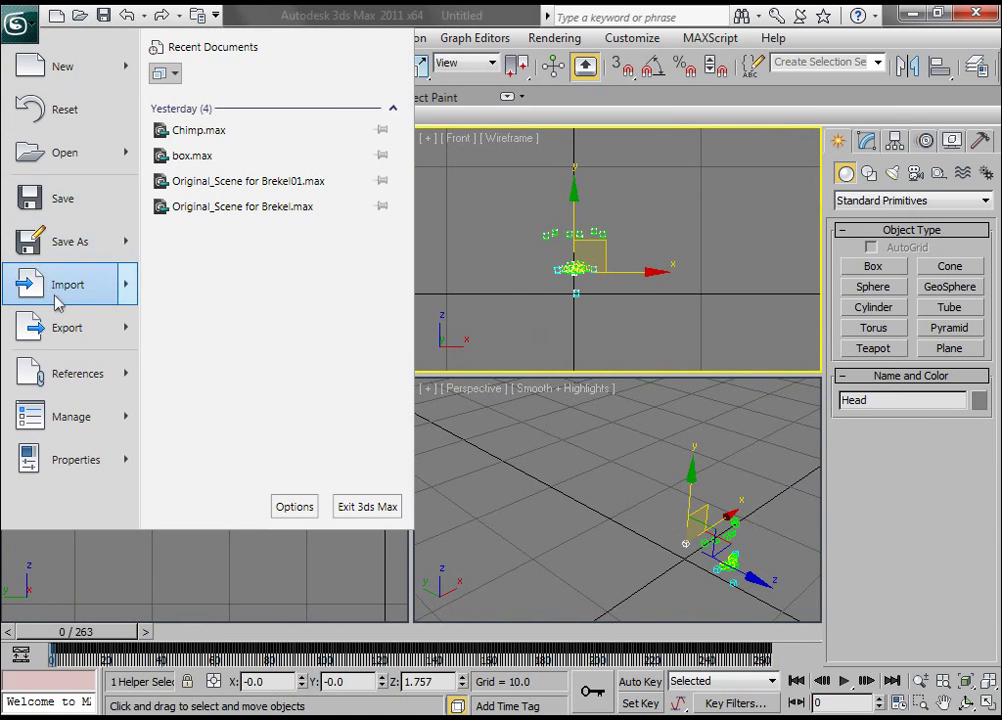
mouse_move(27, 295)
click(221, 174)
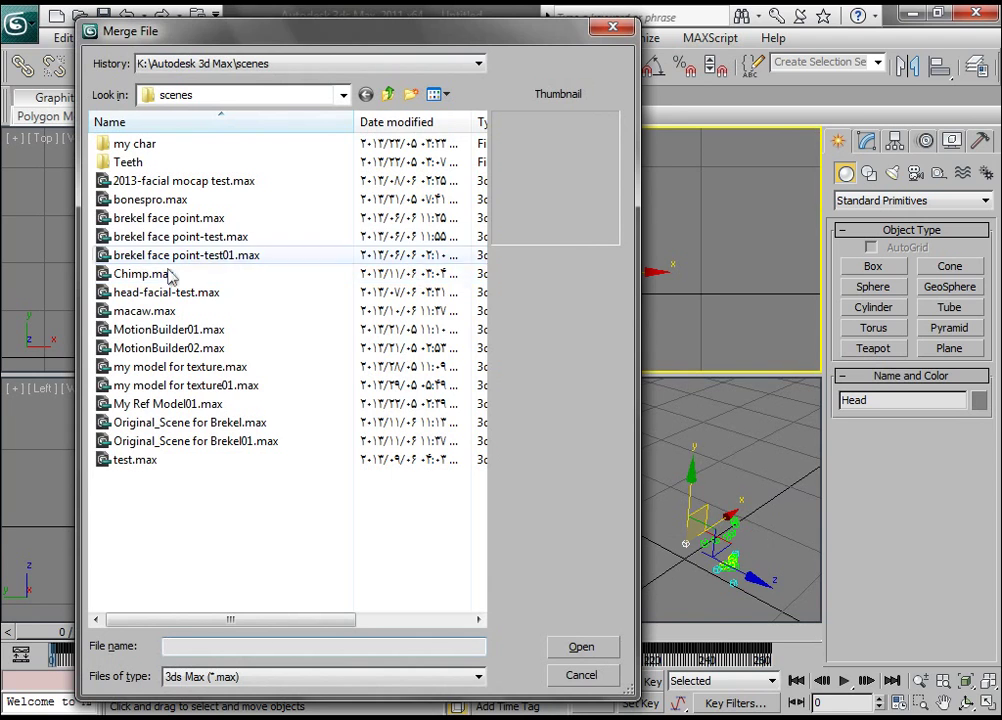
double_click(284, 275)
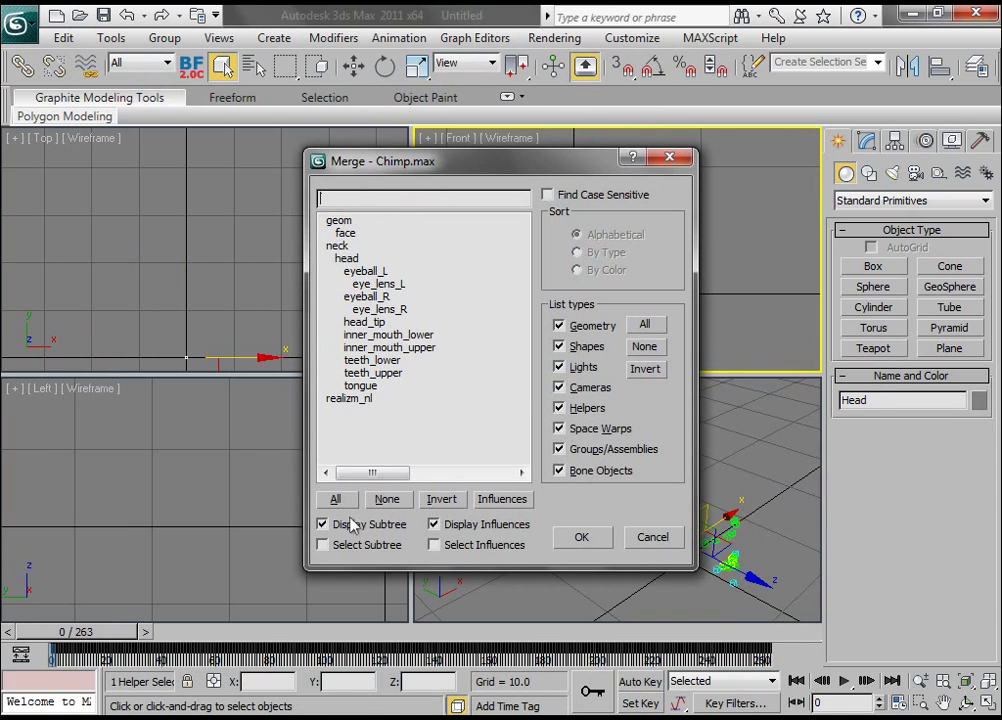
click(335, 499)
click(581, 537)
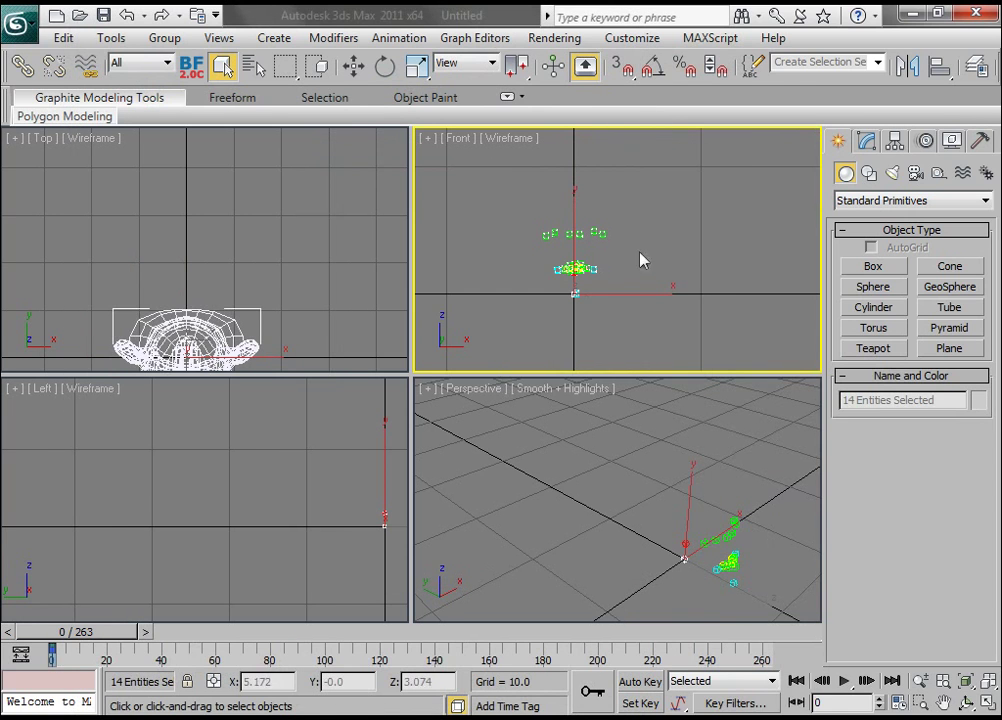
Move the Head helper beside the chimp head, to about X -43.5 and Z 83.8, and display the Front view shaded.
scroll(640, 261, down, 10)
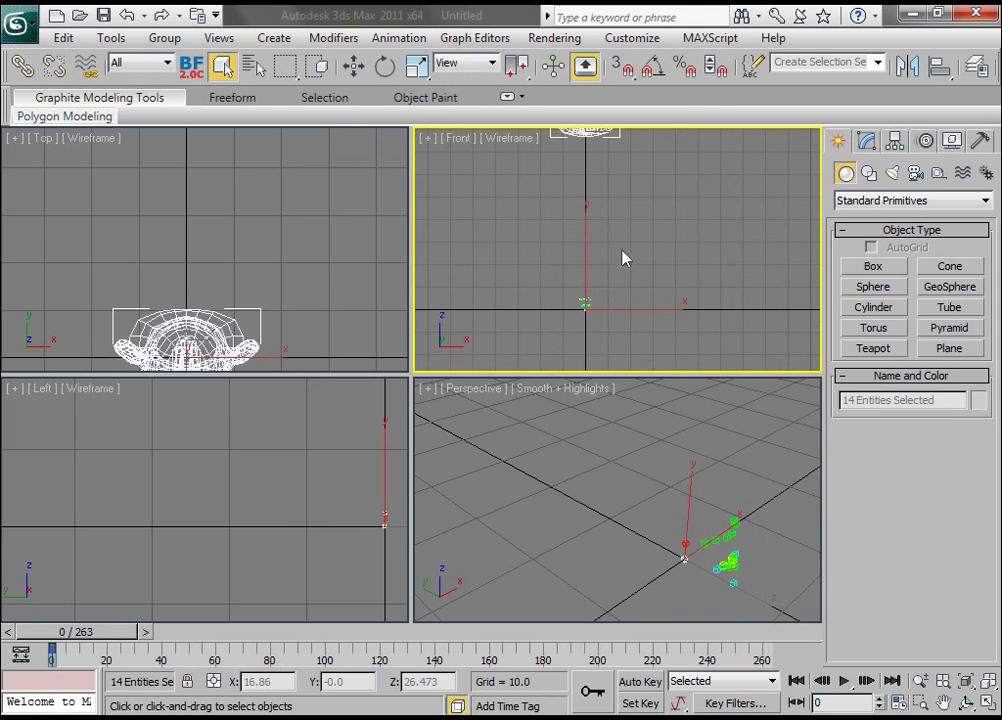
middle_drag(622, 258, 657, 315)
scroll(633, 291, down, 4)
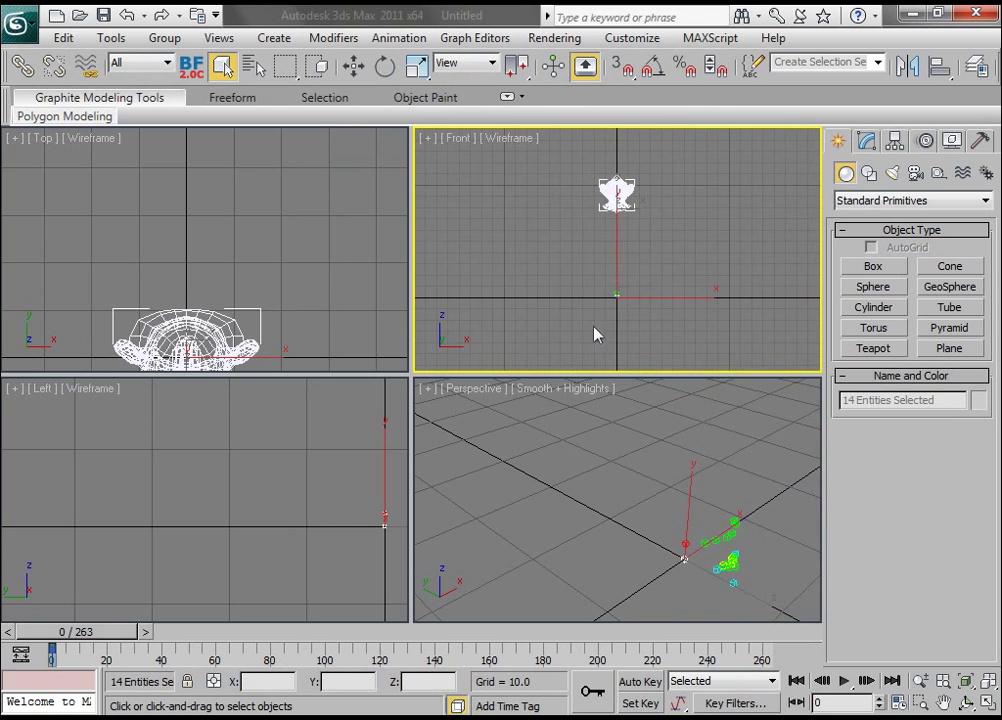
right_click(583, 270)
click(600, 288)
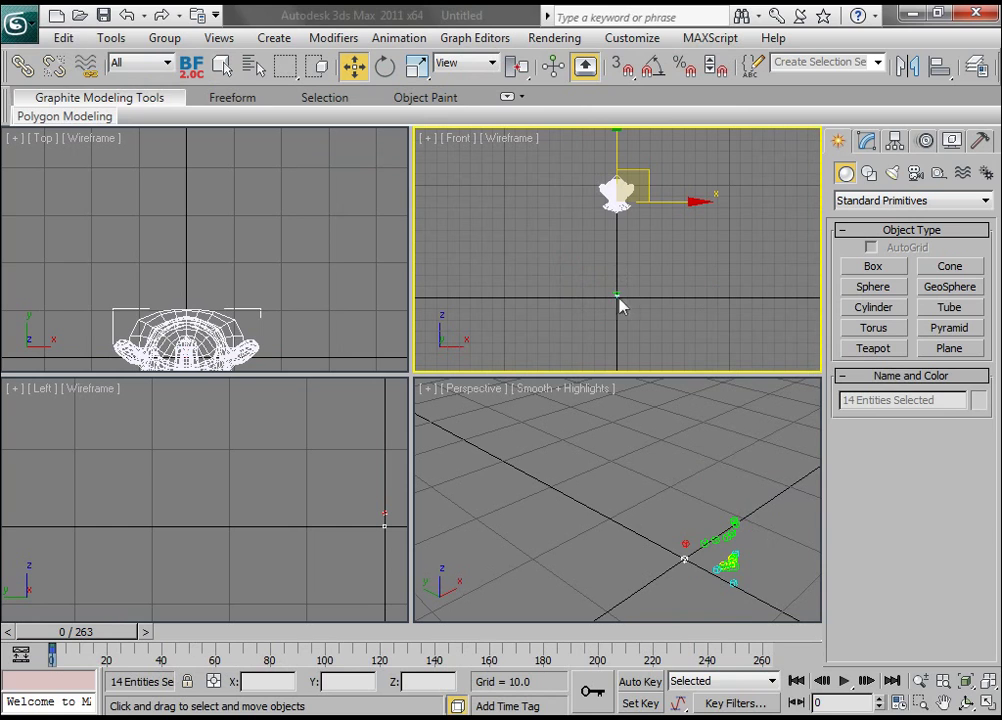
click(685, 543)
middle_drag(647, 303, 657, 326)
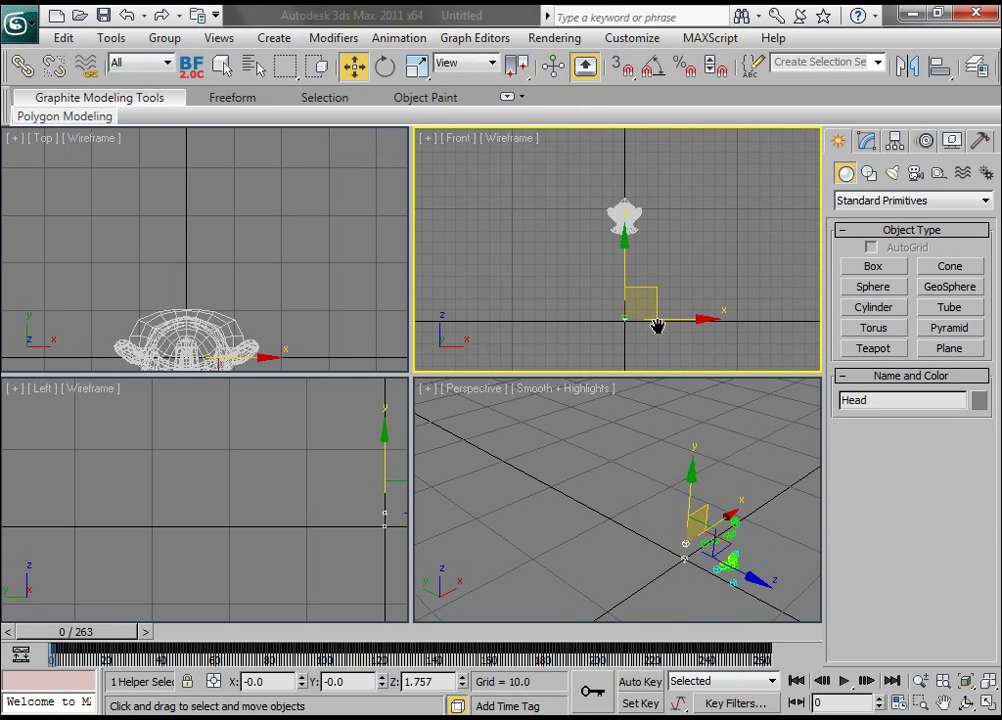
scroll(602, 205, up, 3)
drag(661, 297, 611, 240)
scroll(611, 240, up, 2)
mouse_move(604, 225)
middle_down()
mouse_move(606, 242)
mouse_move(586, 264)
middle_up()
key(F3)
scroll(532, 273, up, 2)
Scale the Head helper uniformly to about 476% and move it closer to the chimp, at about X -31.7 and Z 85.3.
right_click(528, 265)
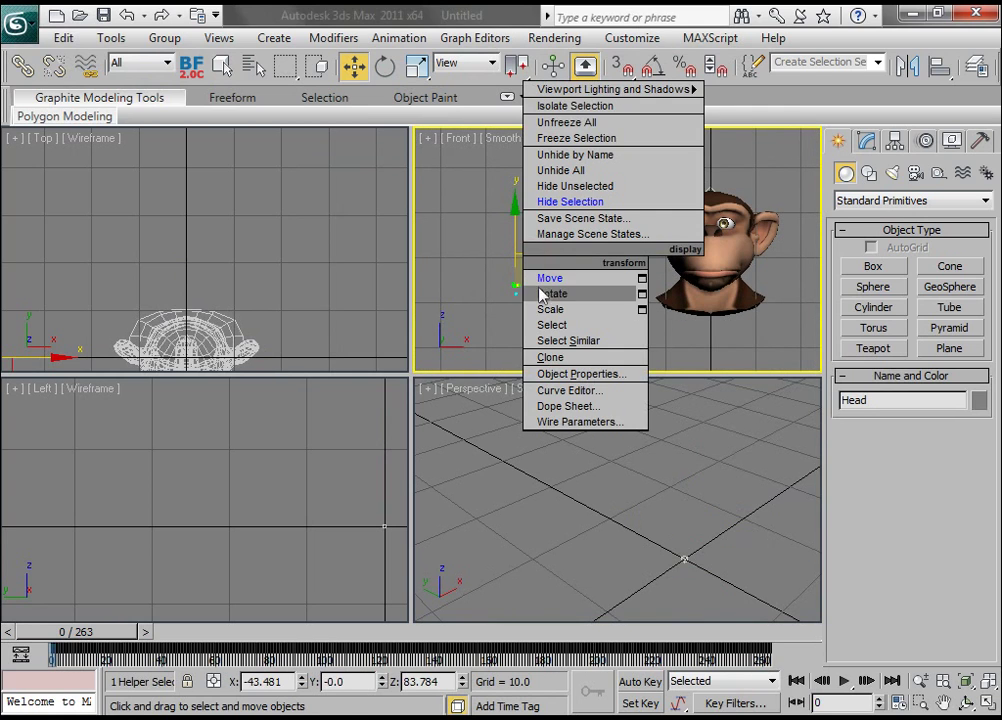
click(550, 309)
drag(529, 275, 575, 604)
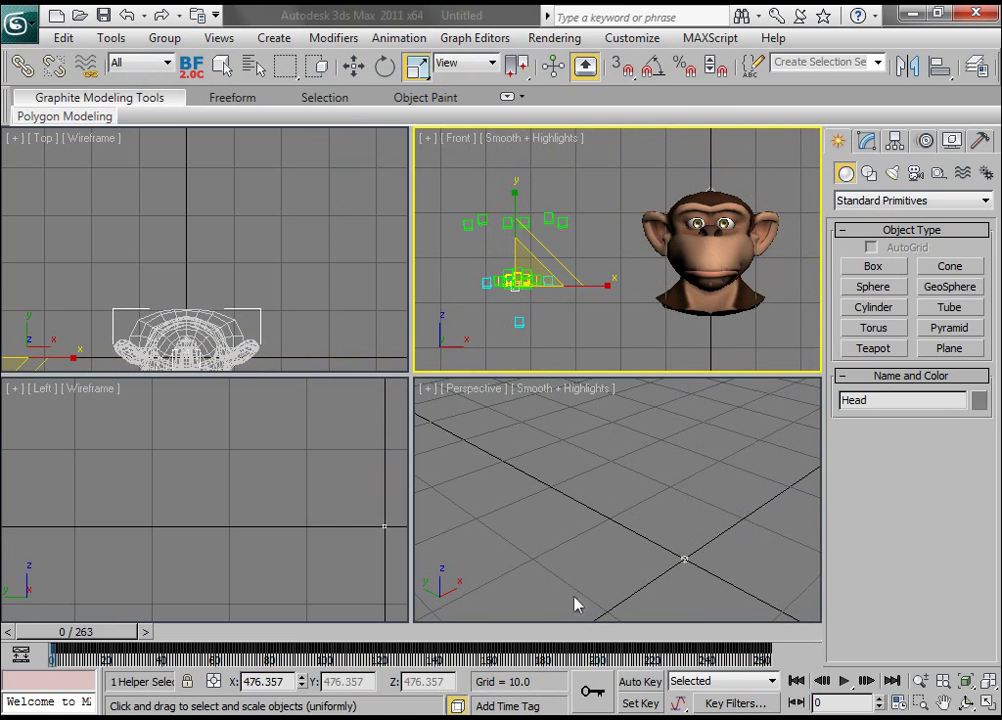
right_click(524, 262)
click(541, 276)
drag(548, 256, 595, 251)
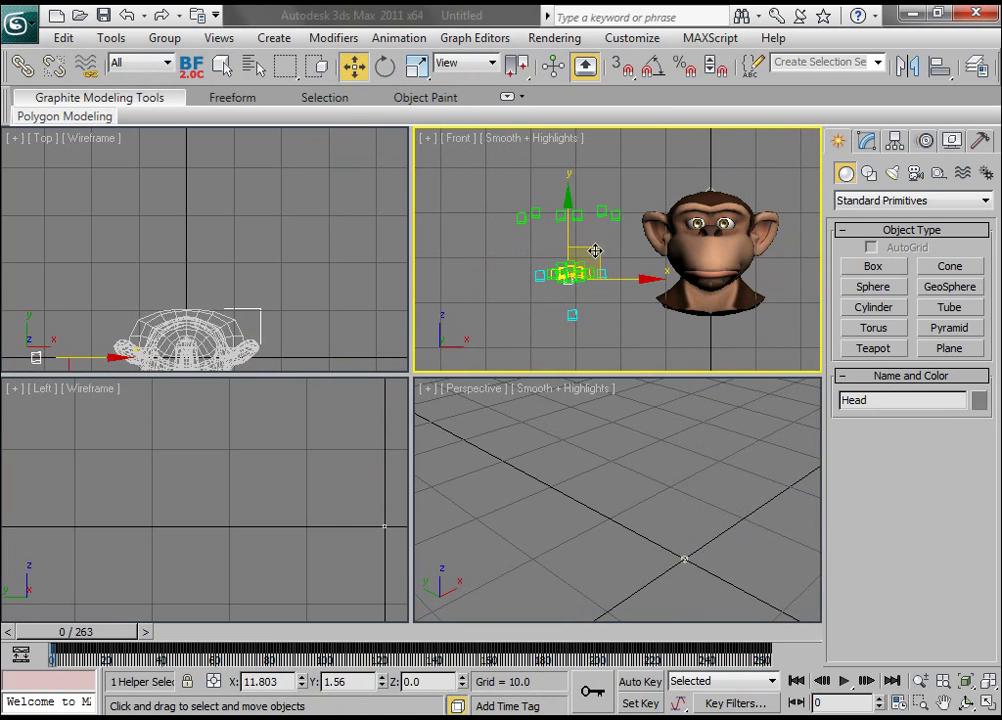
Scrub through the marker animation and show the markers and chimp head in a maximized Perspective view.
drag(70, 632, 45, 635)
key(w)
right_click(549, 494)
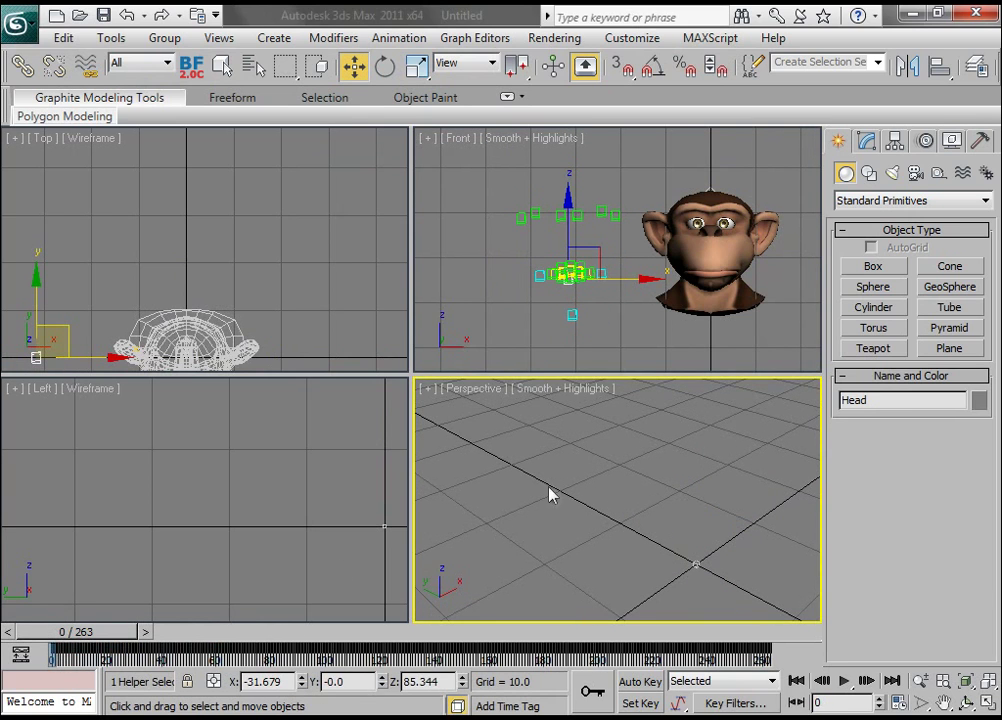
click(966, 682)
click(988, 703)
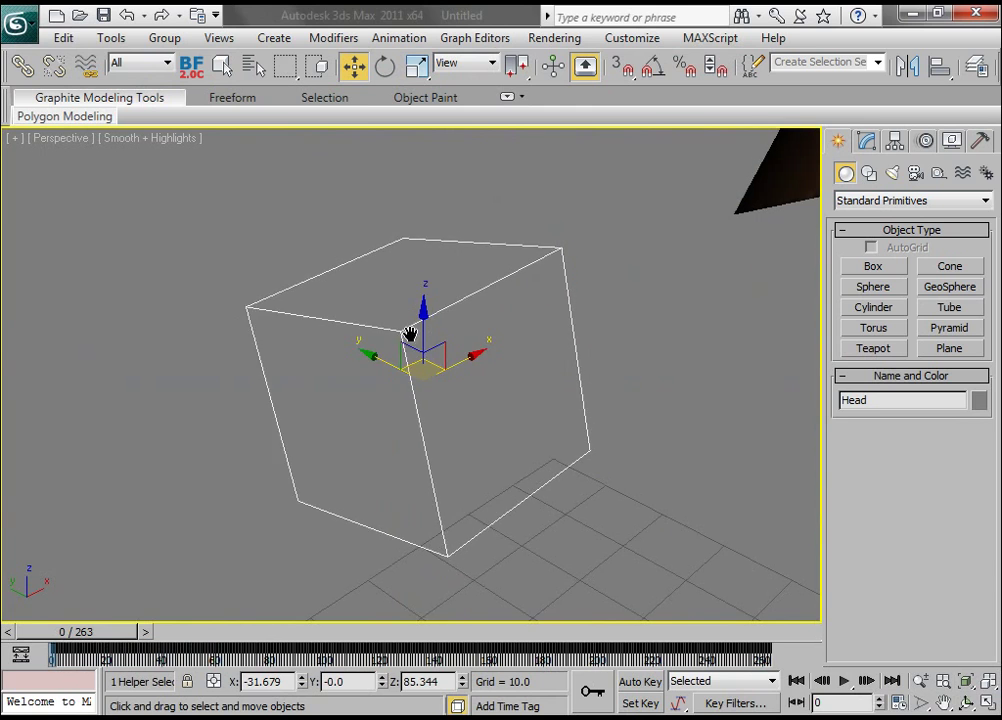
scroll(414, 340, down, 4)
scroll(414, 340, down, 3)
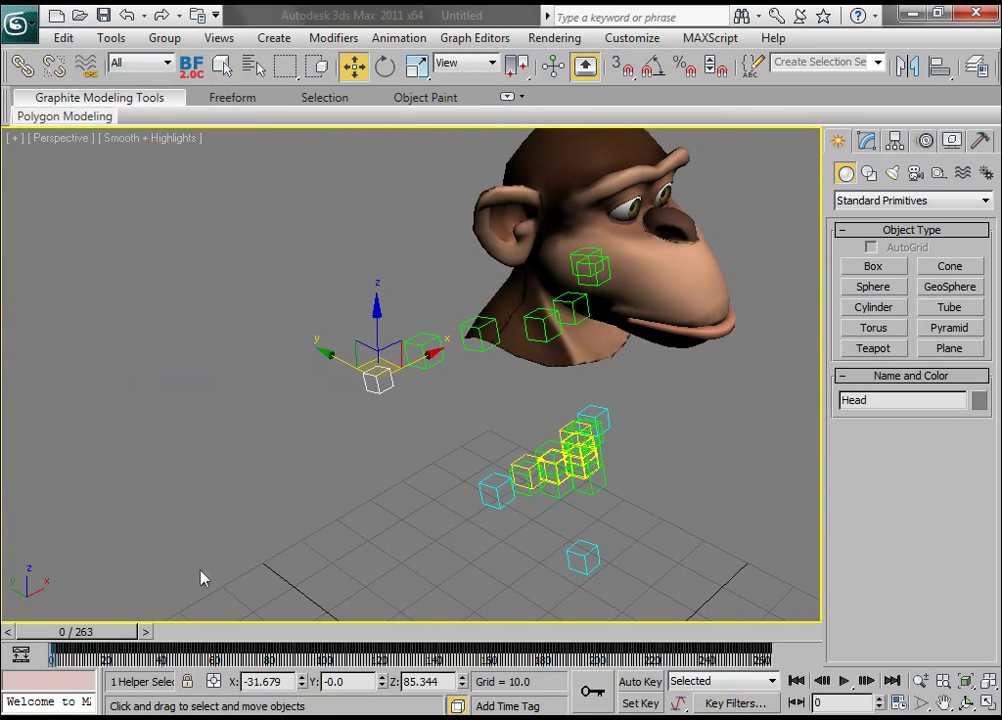
Scrub the timeline and examine the facial custom attributes of the Head helper.
mouse_move(104, 634)
mouse_down()
mouse_move(380, 643)
mouse_move(98, 636)
mouse_up()
key(w)
click(868, 141)
mouse_move(857, 510)
mouse_down()
mouse_move(846, 358)
mouse_move(862, 510)
mouse_up()
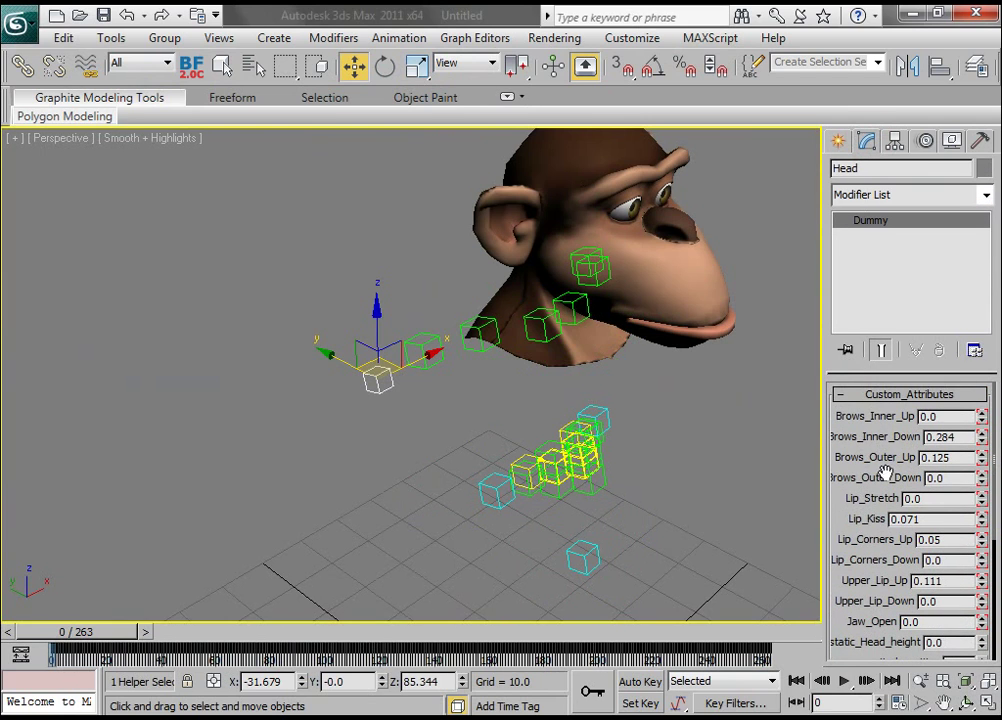
Open the Curve Editor for the Head helper and enlarge its window.
right_click(378, 380)
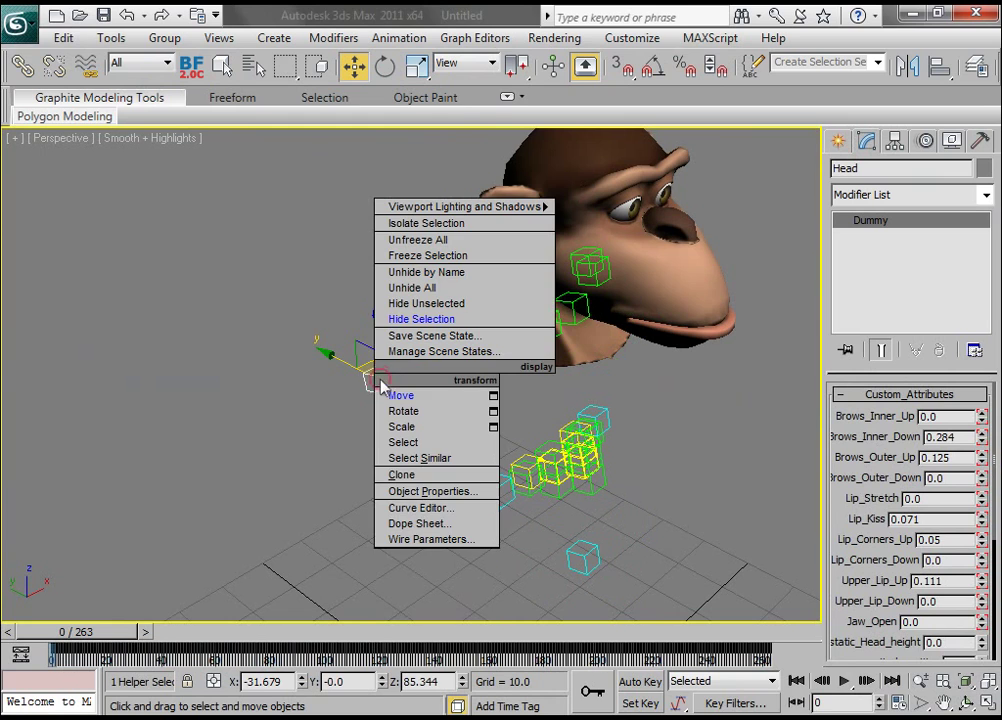
click(414, 513)
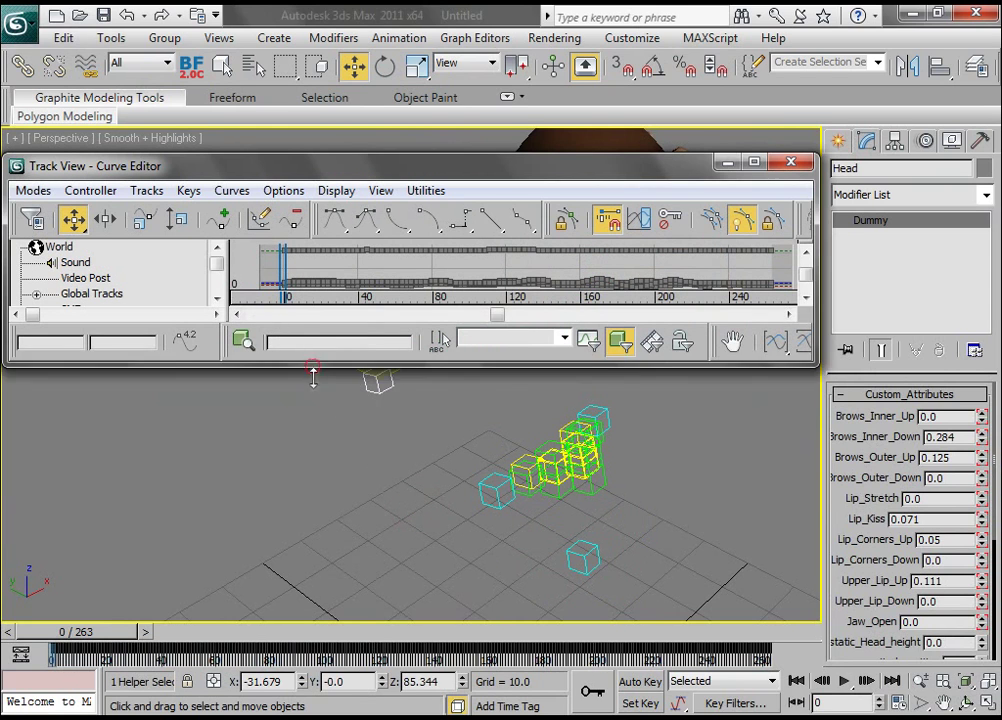
drag(311, 370, 263, 488)
click(34, 190)
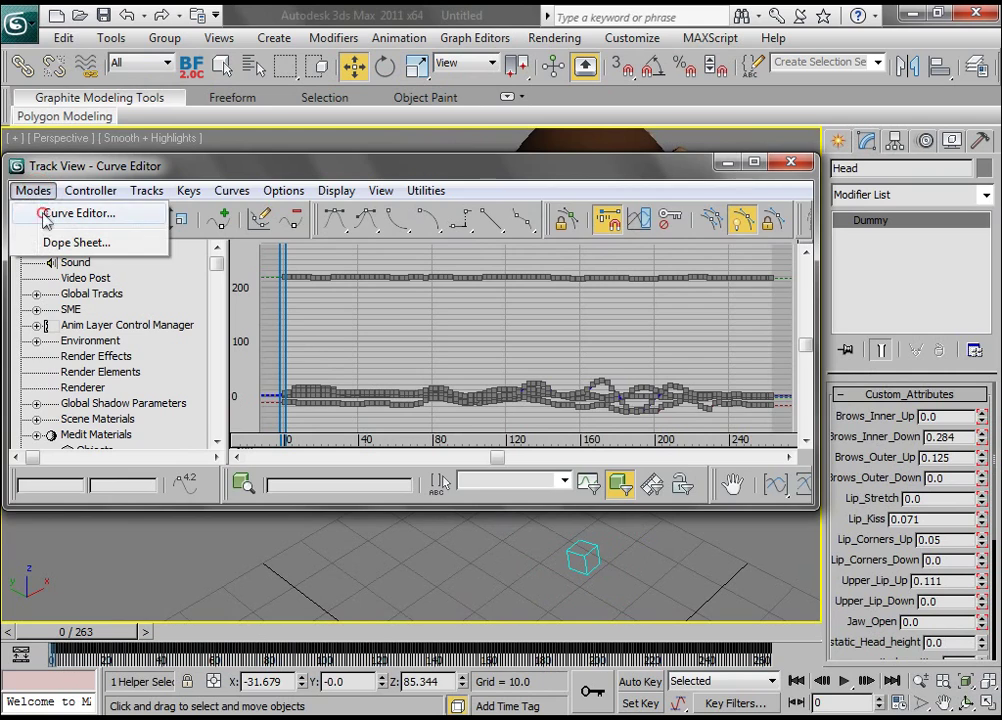
click(76, 213)
Delete all keys on the Head helper's X, Y and Z Position tracks and close the Curve Editor.
click(131, 294)
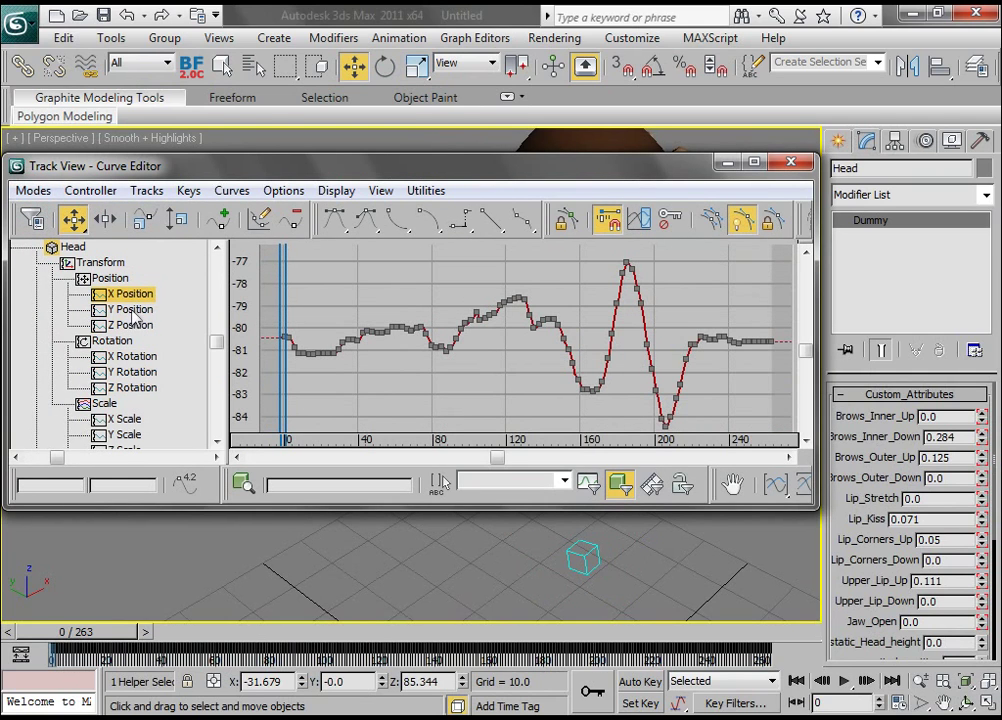
ctrl+click(131, 311)
ctrl+click(131, 326)
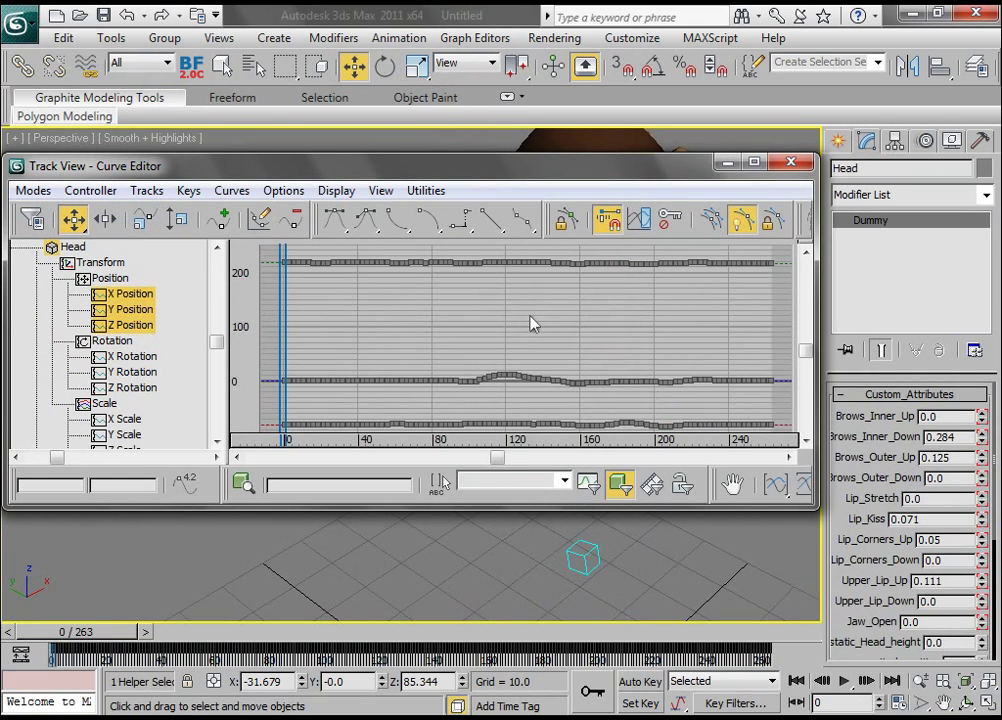
middle_drag(530, 316, 539, 318)
scroll(542, 318, down, 3)
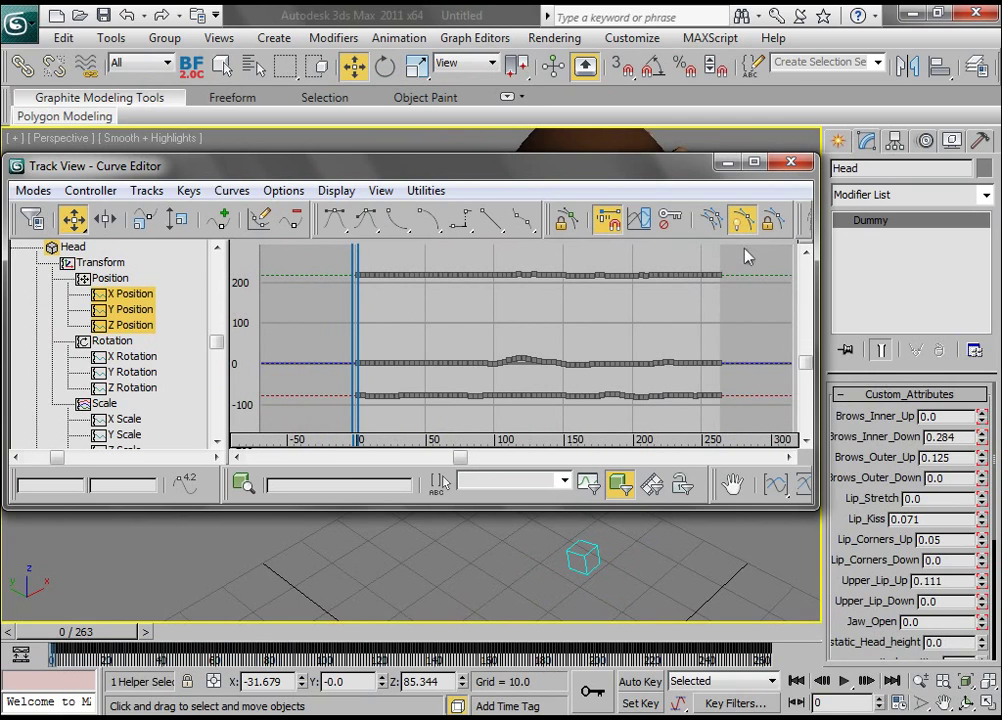
key(ctrl+a)
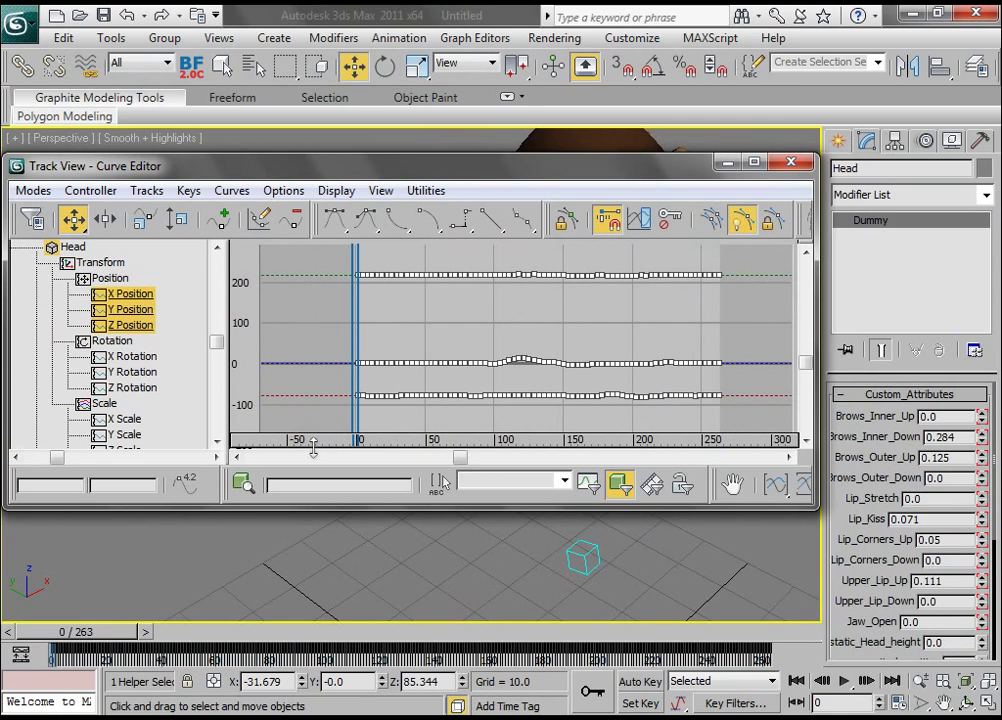
key(Delete)
click(790, 163)
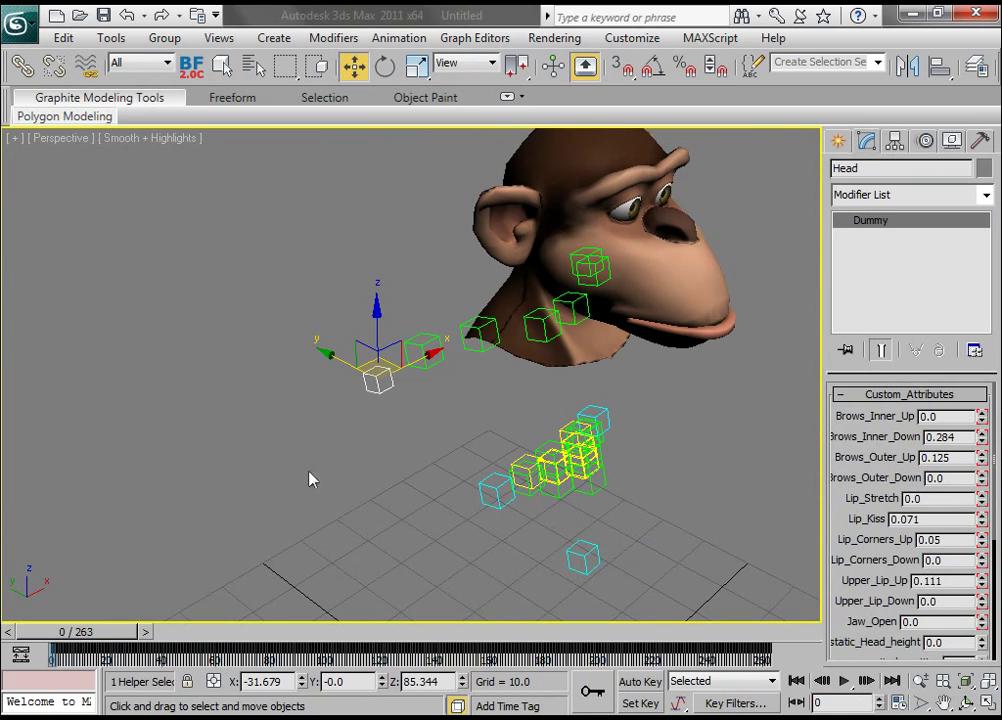
Scrub the timeline to check the marker motion without the Head helper's position animation.
drag(82, 641, 37, 637)
key(w)
scroll(540, 405, up, 8)
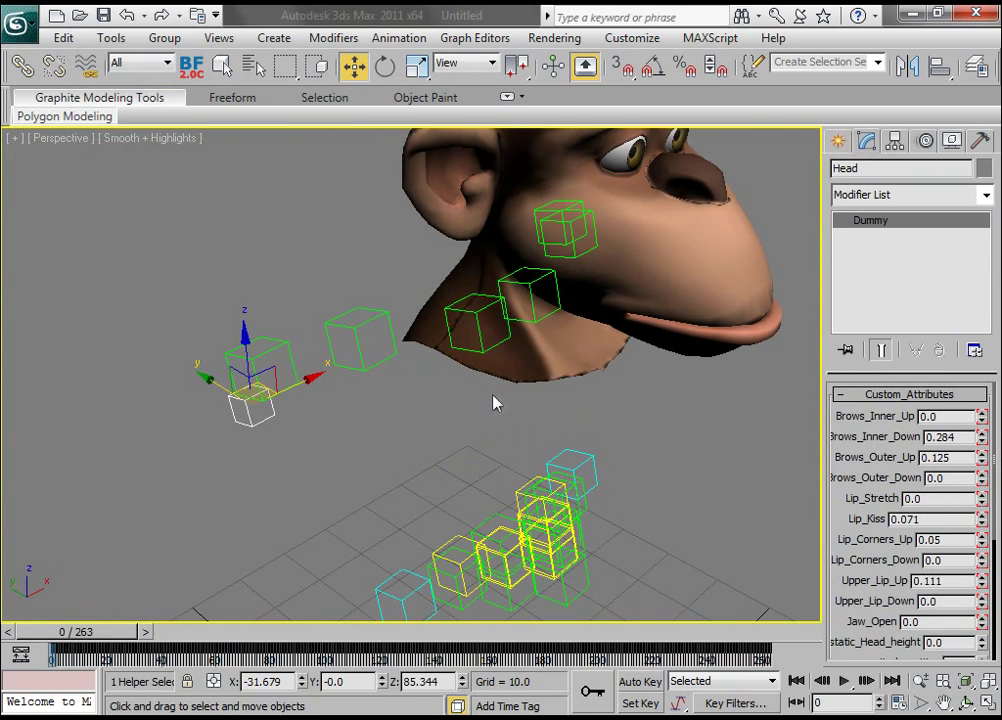
middle_drag(481, 386, 497, 365)
scroll(501, 409, down, 8)
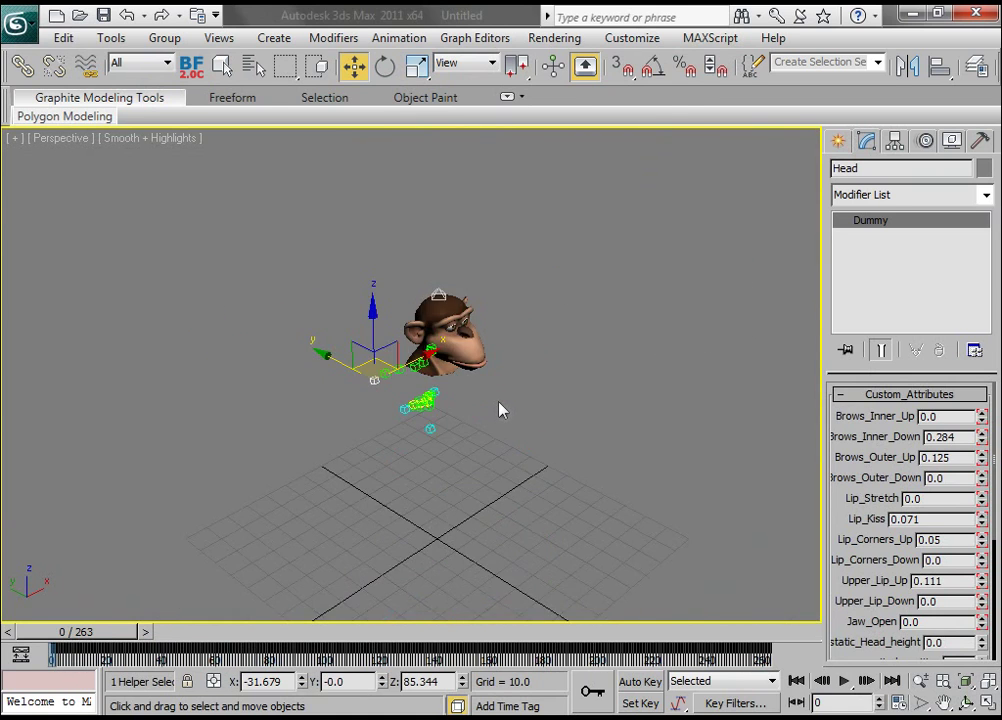
scroll(501, 409, up, 5)
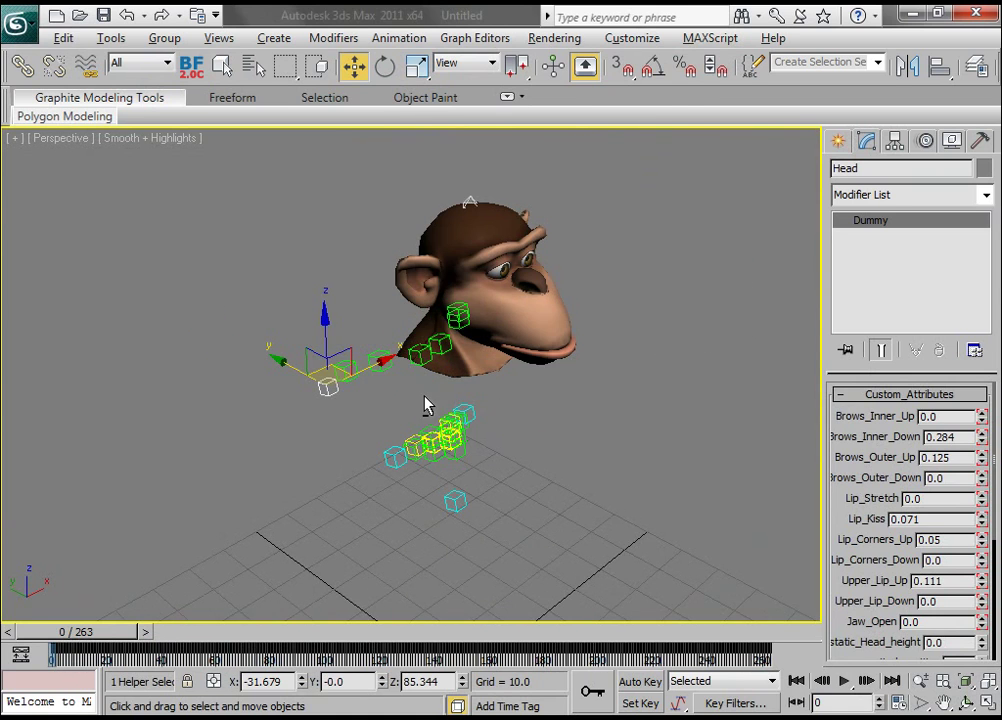
Hide the 25 facial marker helpers, keeping only the Head helper beside the chimp.
alt+middle_drag(425, 403, 552, 407)
drag(587, 168, 402, 465)
right_click(463, 326)
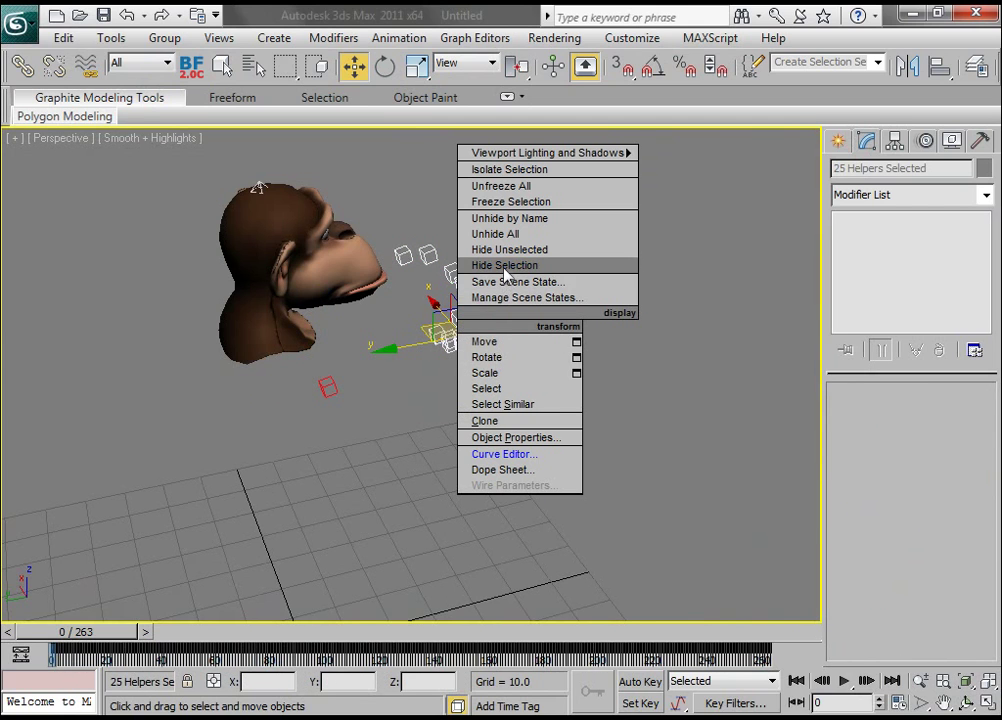
click(500, 264)
Select the chimp's face mesh and add a TurboSmooth modifier on top of its modifier stack.
alt+middle_drag(508, 320, 412, 432)
scroll(439, 356, up, 3)
click(459, 368)
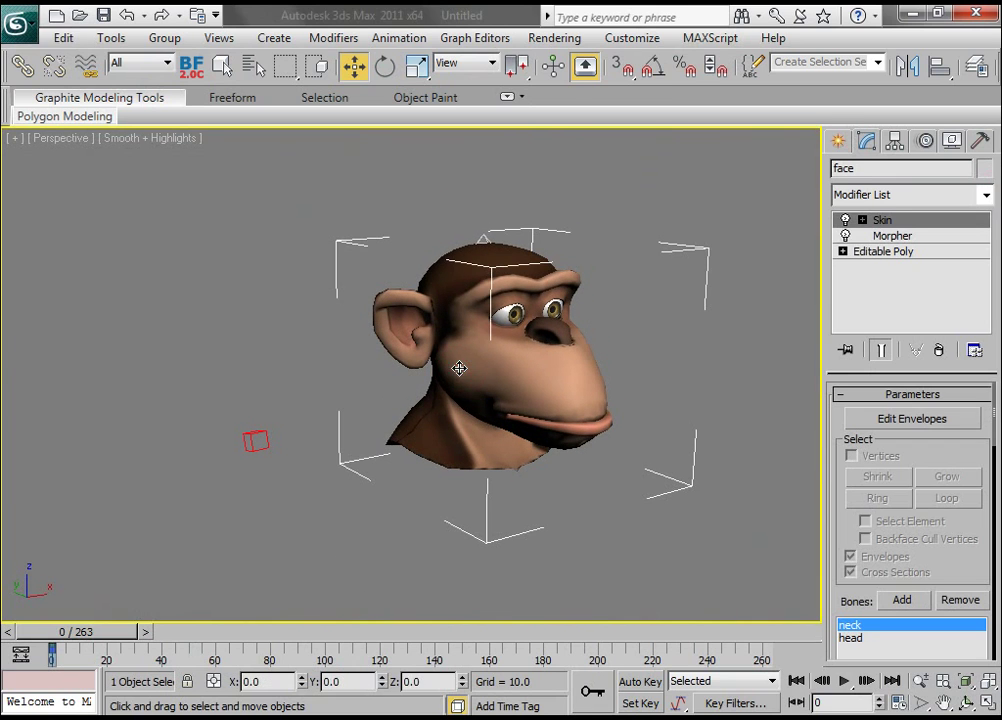
right_click(451, 355)
click(728, 305)
click(984, 197)
scroll(880, 480, down, 10)
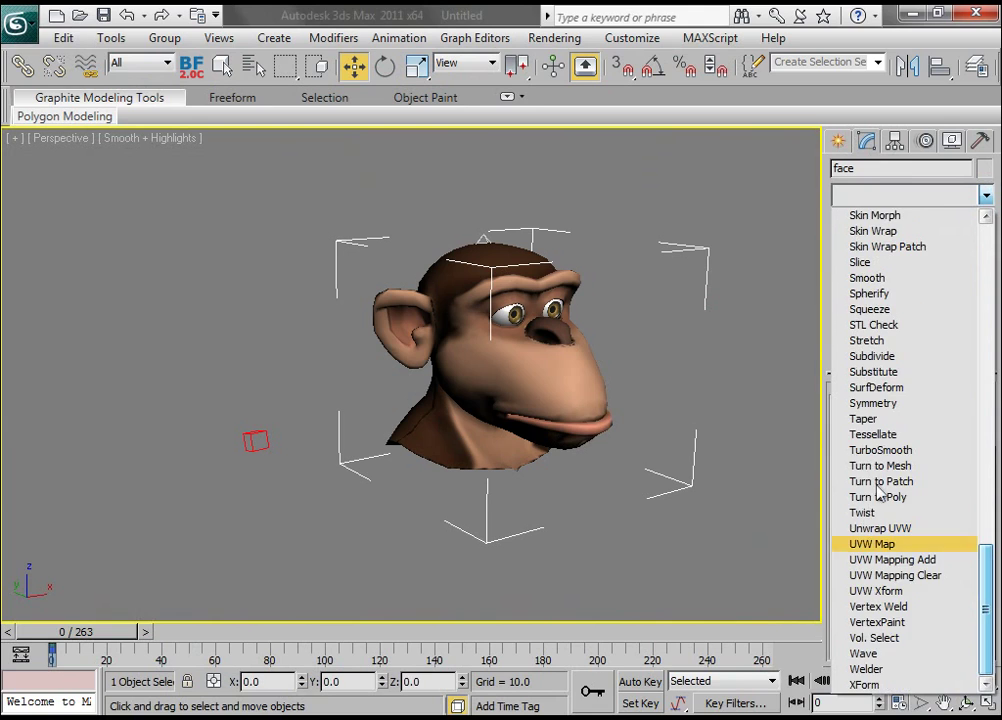
click(889, 451)
Examine the face's Morpher channels, trying the first brows channel and the jaw_open channel on the model.
click(892, 252)
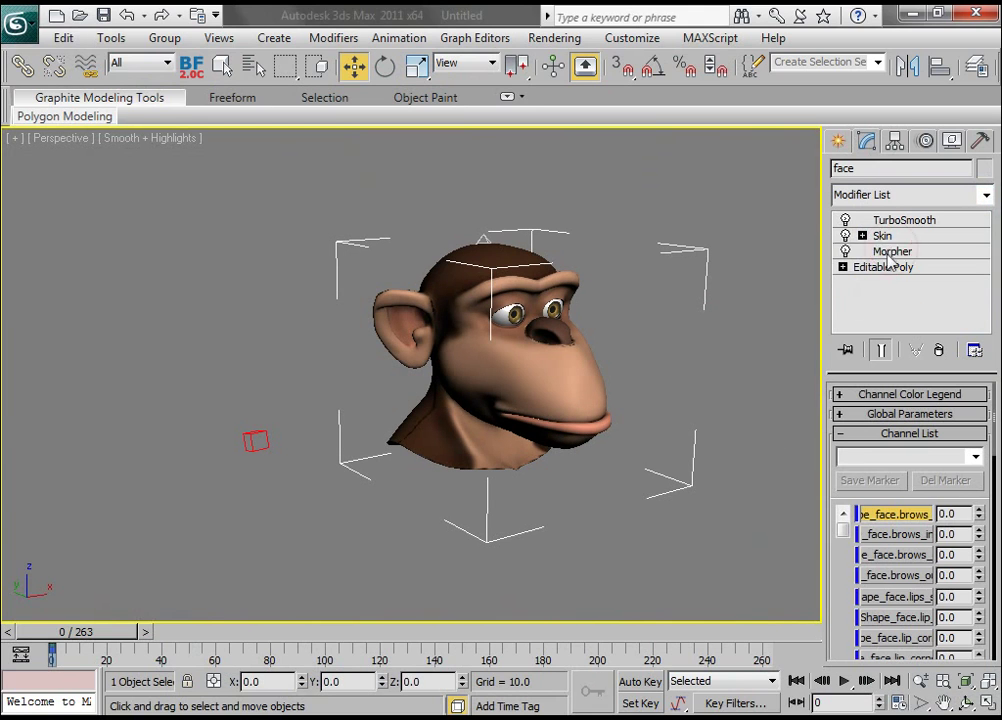
drag(979, 512, 969, 575)
click(845, 566)
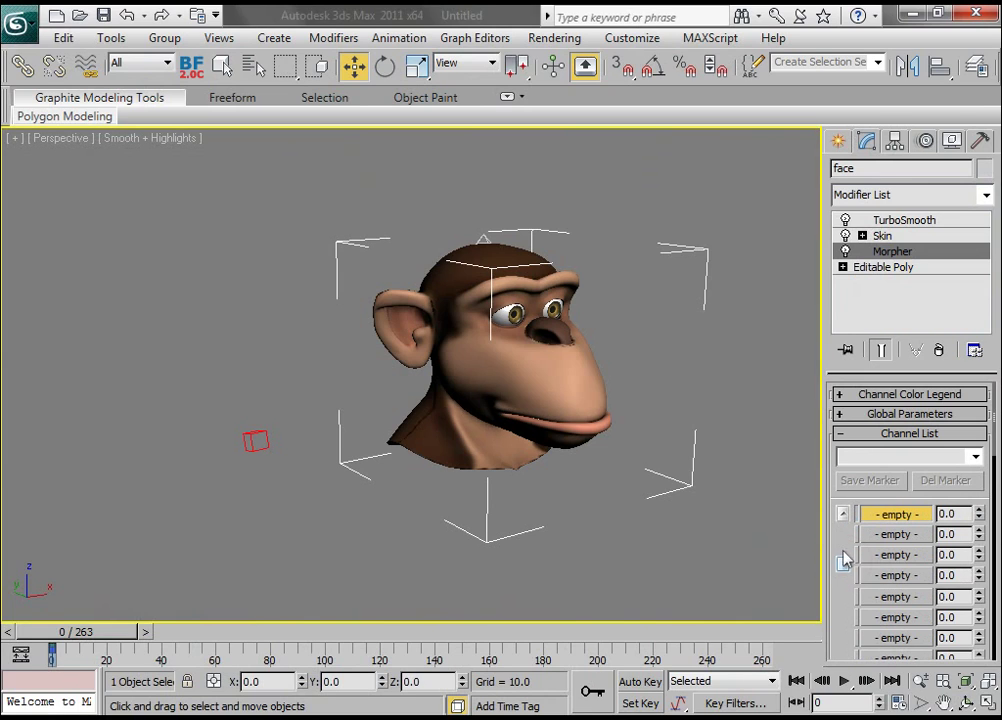
drag(845, 552, 846, 545)
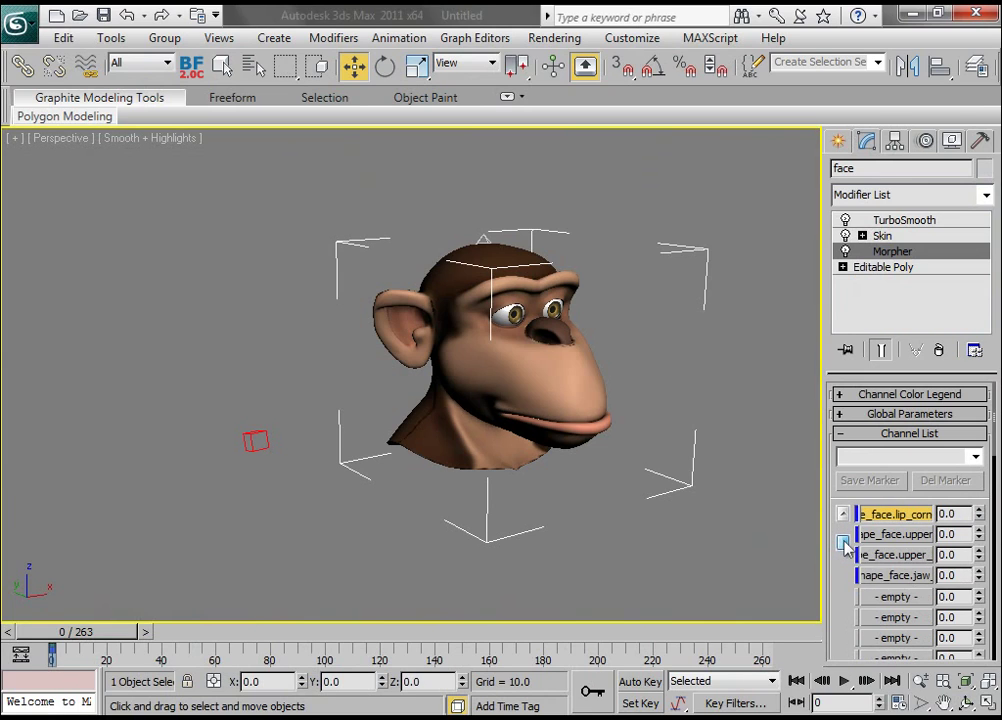
mouse_move(979, 580)
mouse_down()
mouse_move(975, 510)
mouse_move(968, 598)
mouse_up()
click(920, 680)
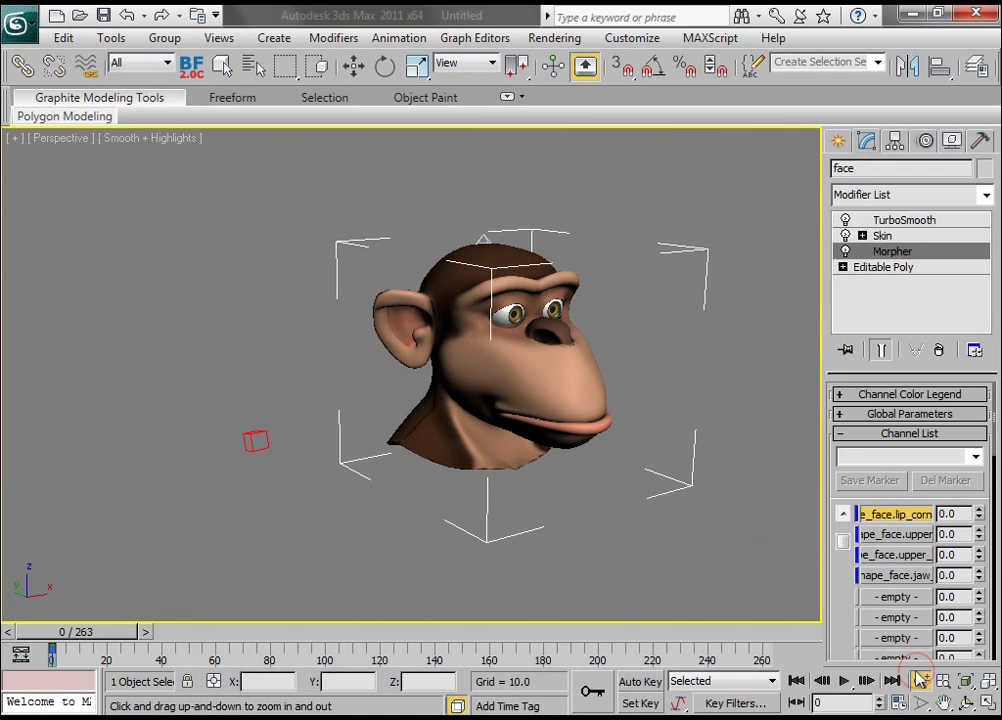
drag(573, 497, 537, 409)
right_click(470, 420)
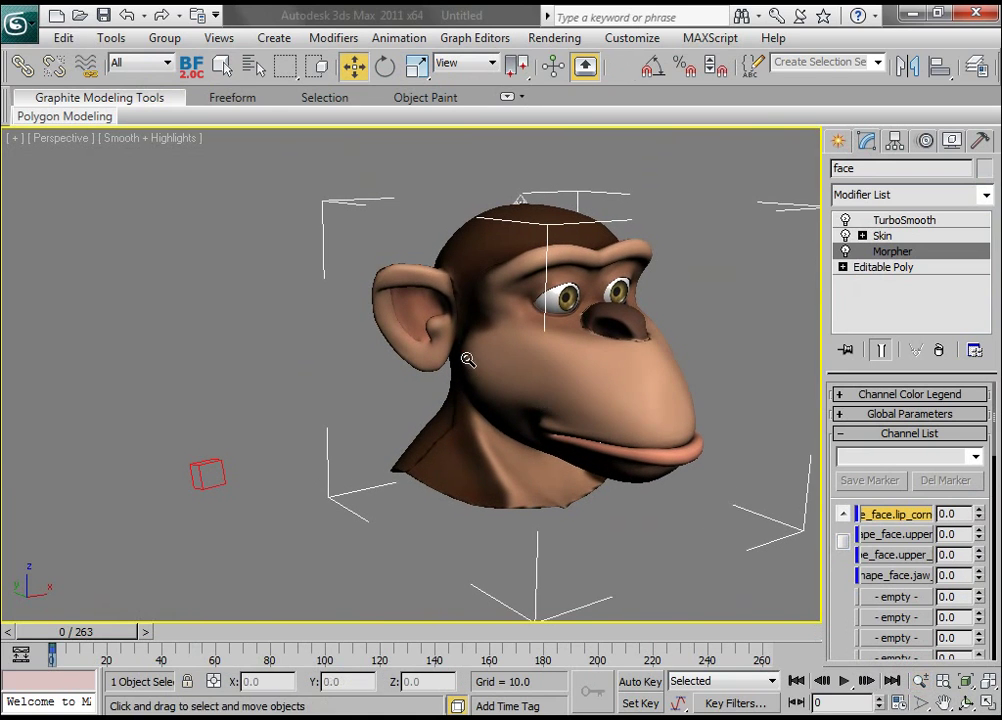
drag(845, 536, 842, 514)
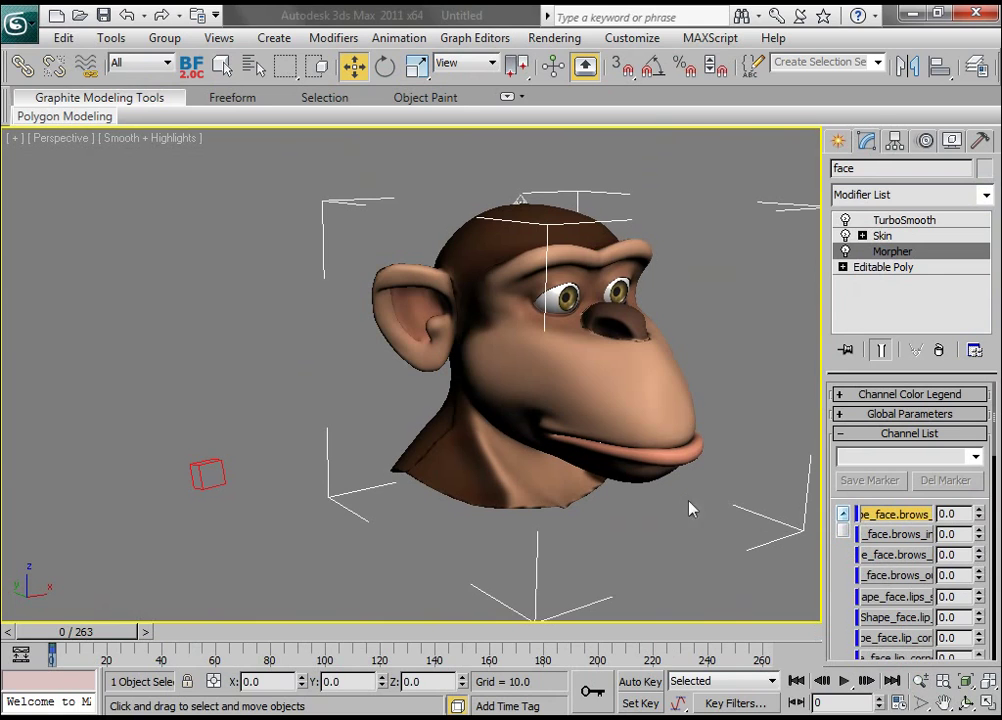
Wire the face's jaw_open0 morph channel to the Head helper's Jaw_Open custom attribute, with Jaw_Open driving the channel one-way.
right_click(529, 308)
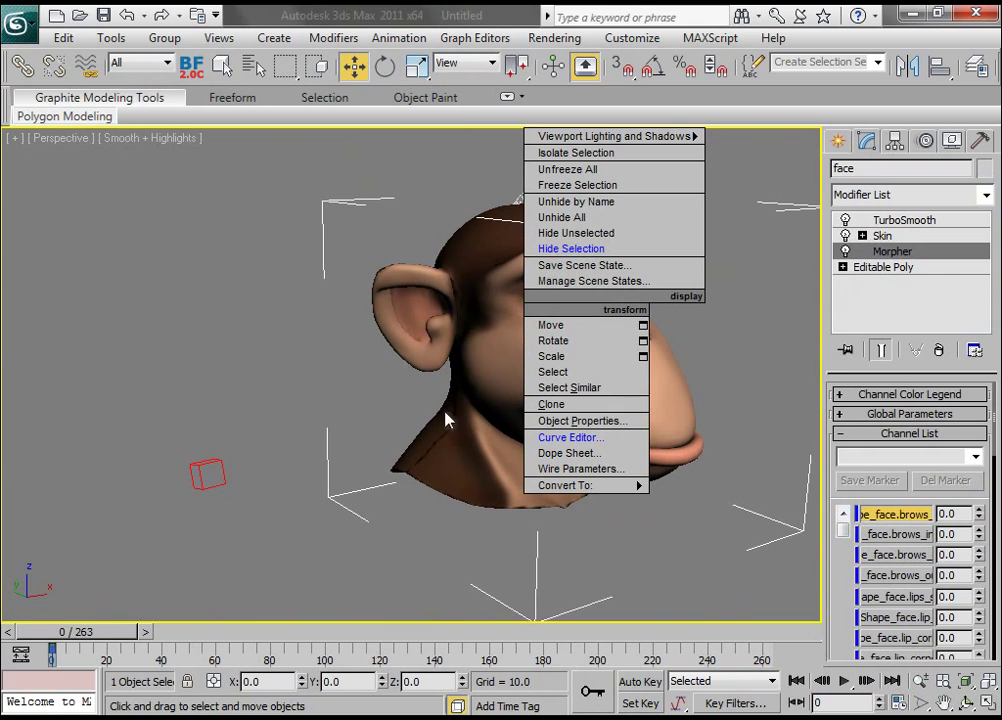
click(586, 465)
mouse_move(500, 713)
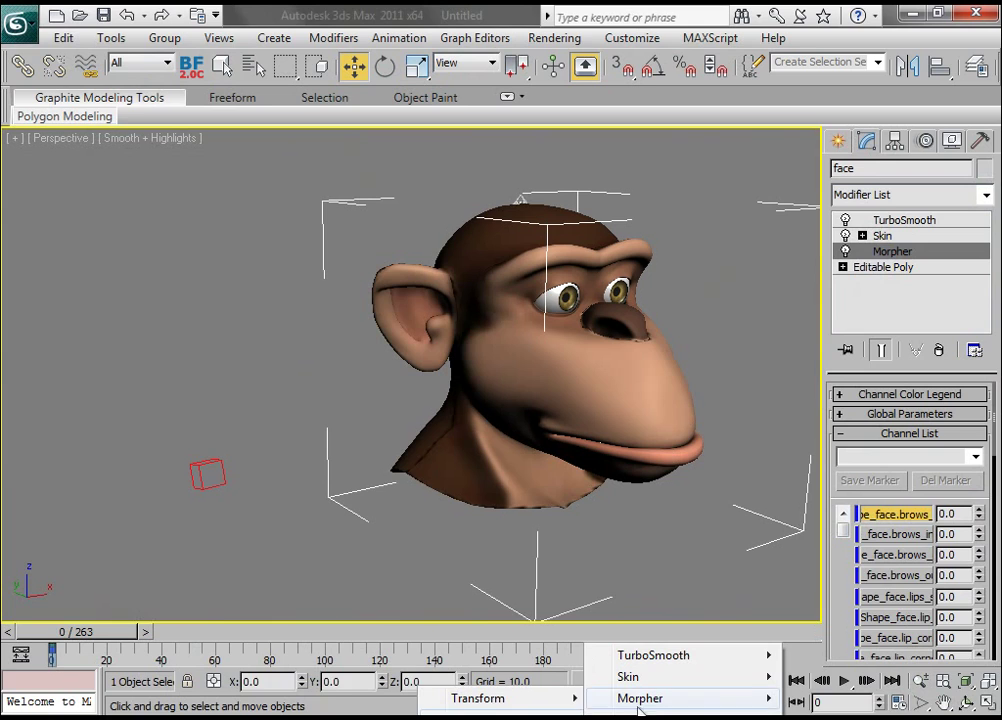
mouse_move(640, 708)
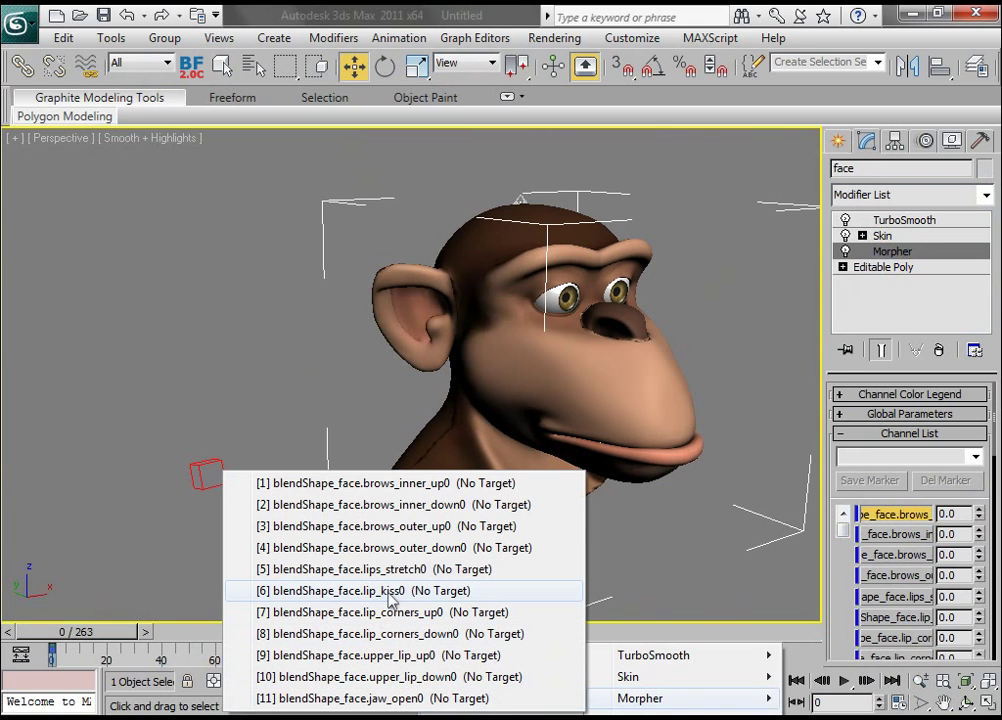
click(389, 700)
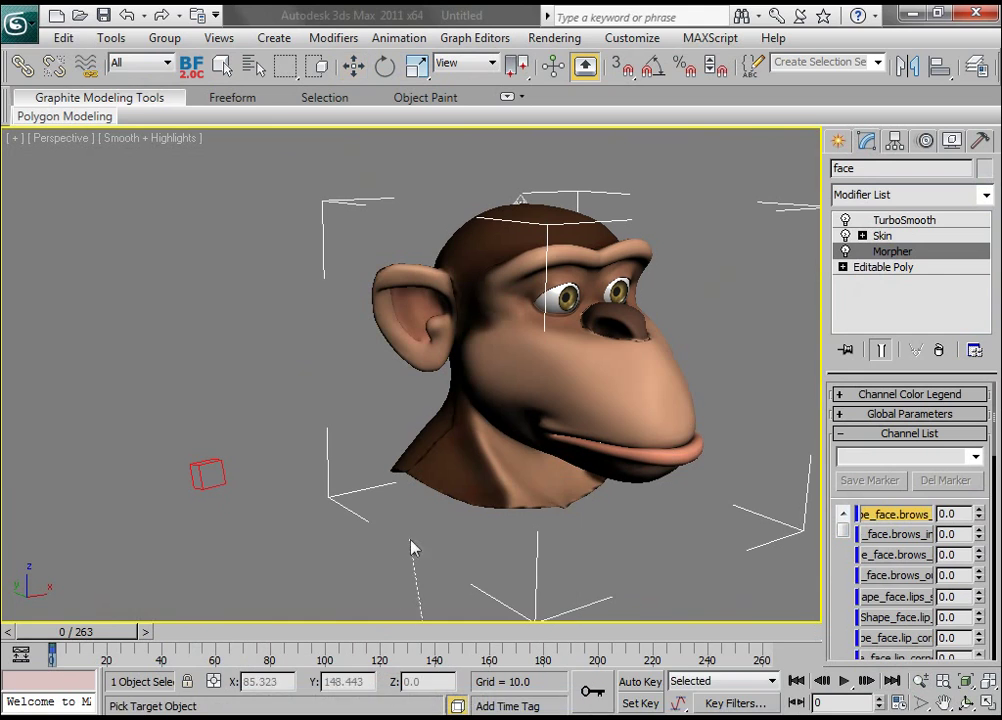
click(216, 461)
mouse_move(226, 503)
mouse_move(418, 500)
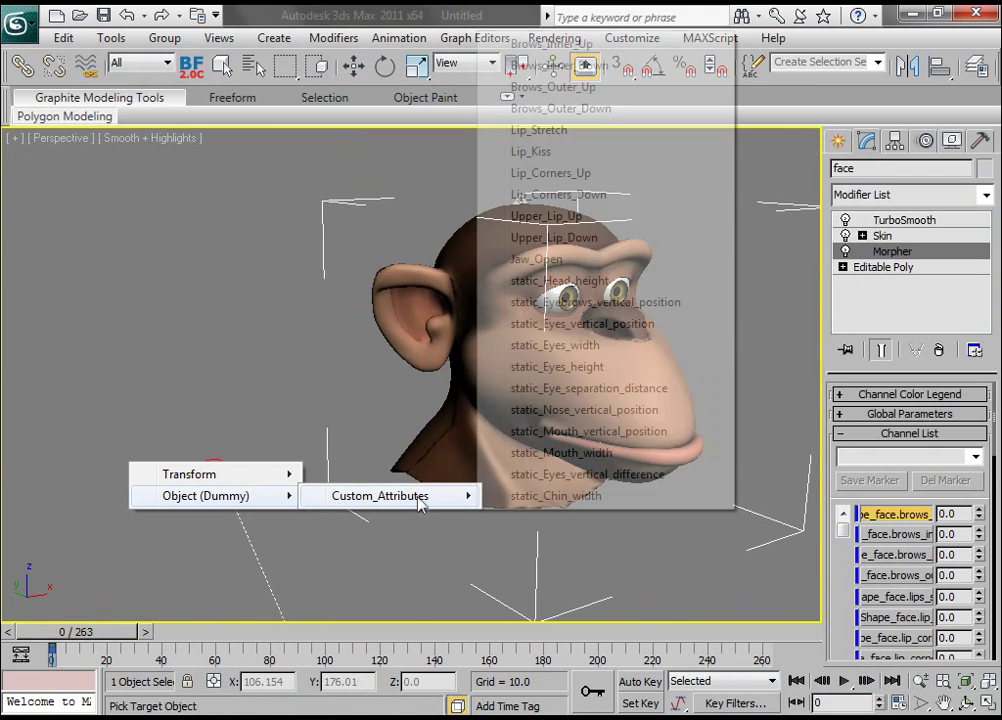
click(540, 259)
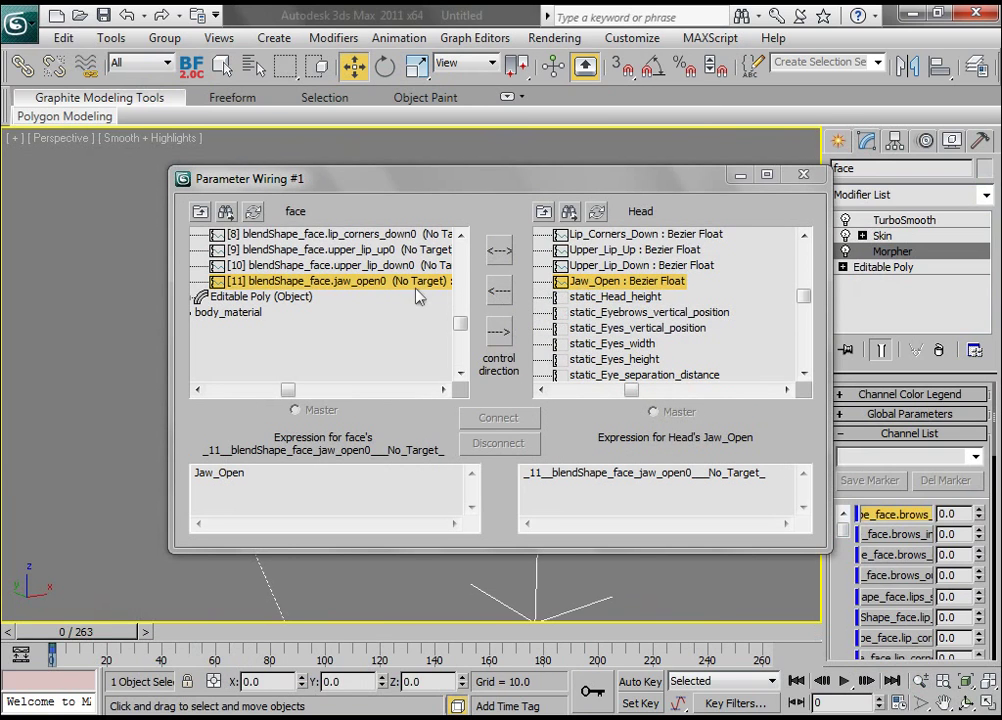
click(499, 290)
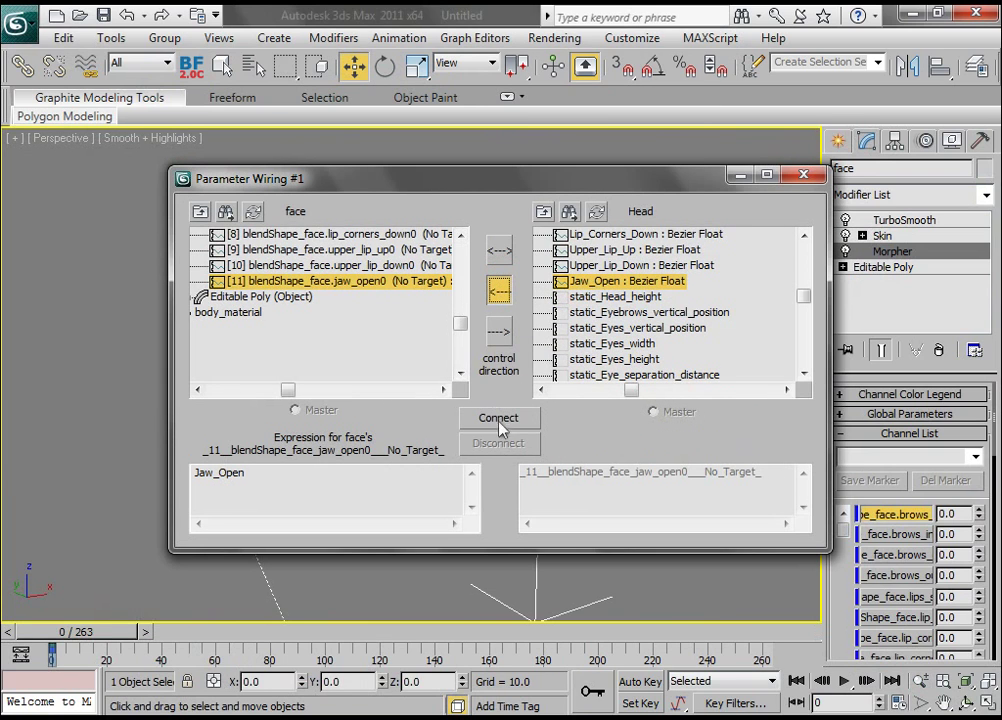
click(500, 420)
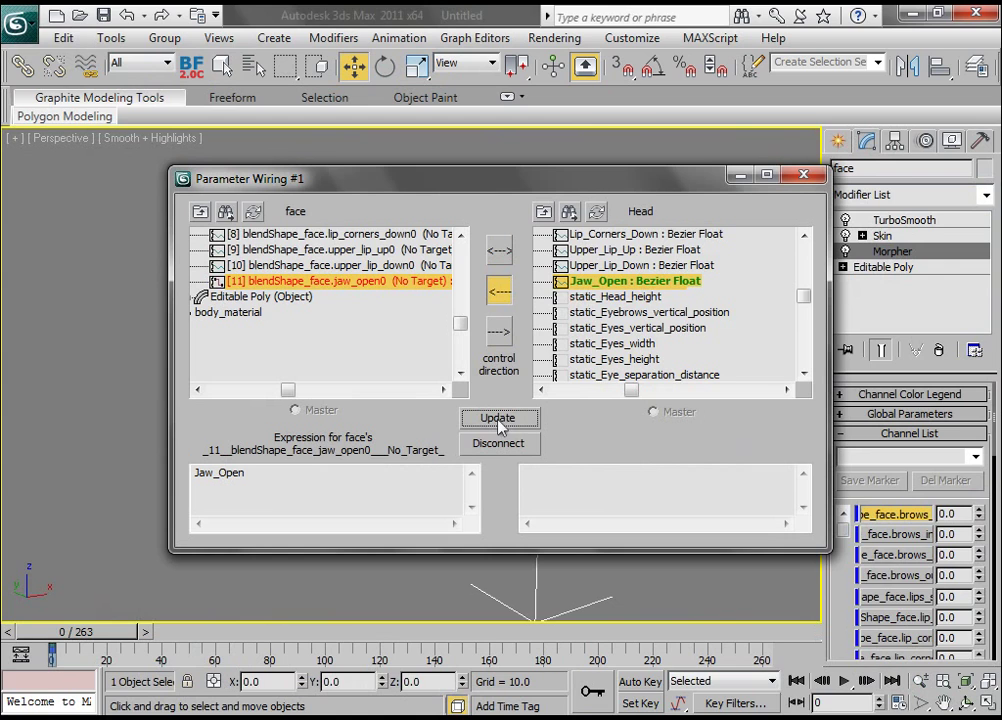
Minimize the wiring dialog and scrub to frame 148 to check how the wired jaw responds.
click(737, 176)
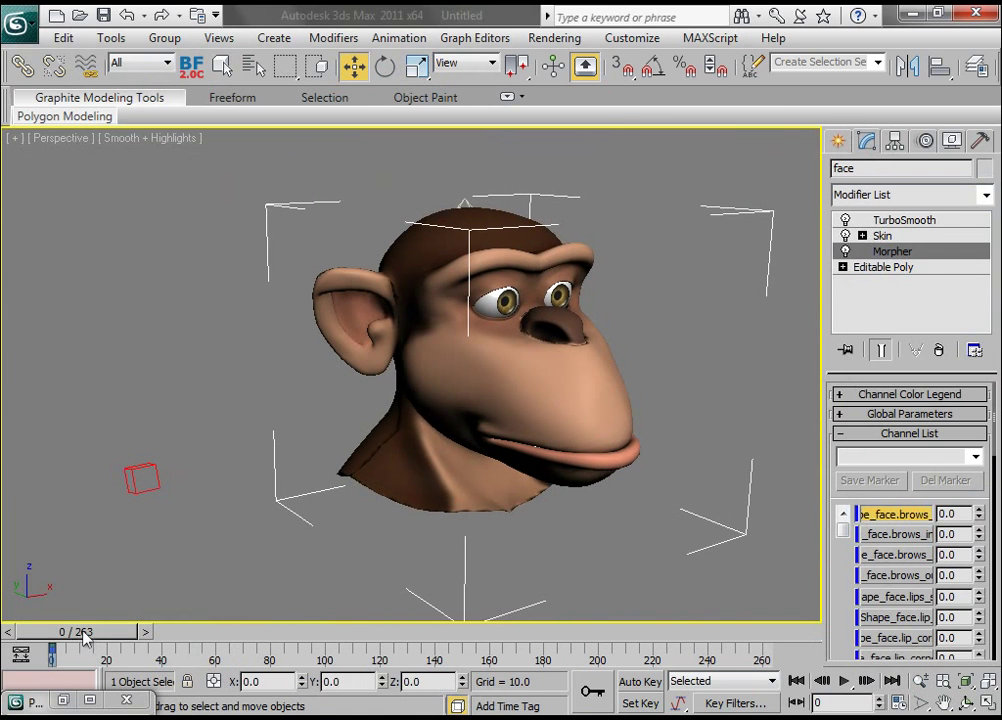
drag(83, 638, 456, 616)
key(w)
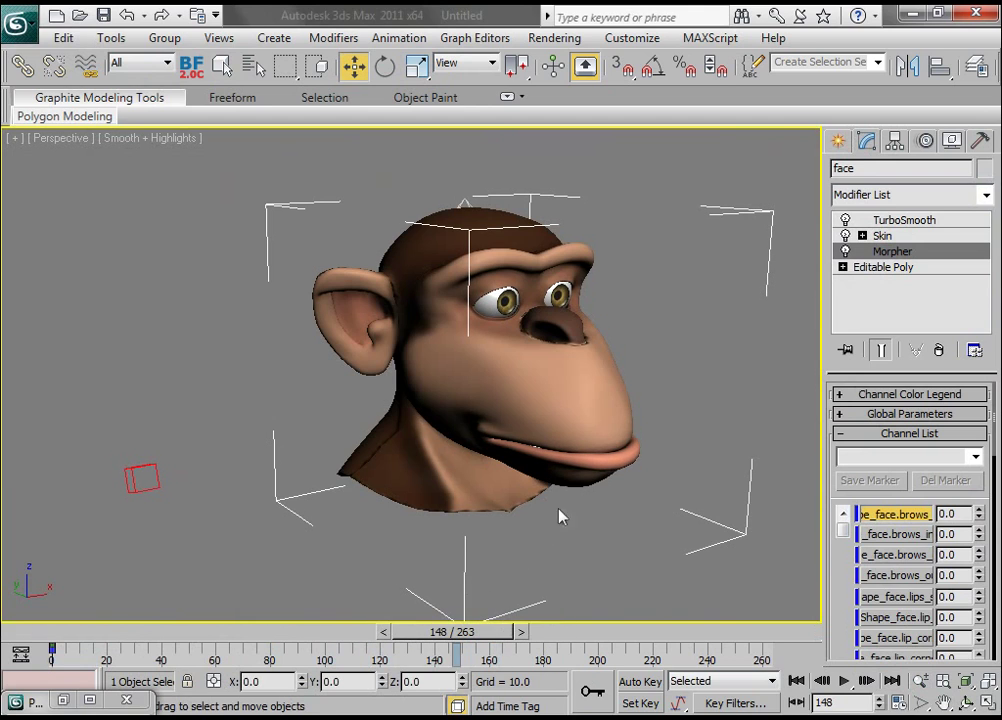
Change the jaw wiring expression to Jaw_Open*100, update the connection and close the wiring dialog.
click(60, 701)
click(249, 485)
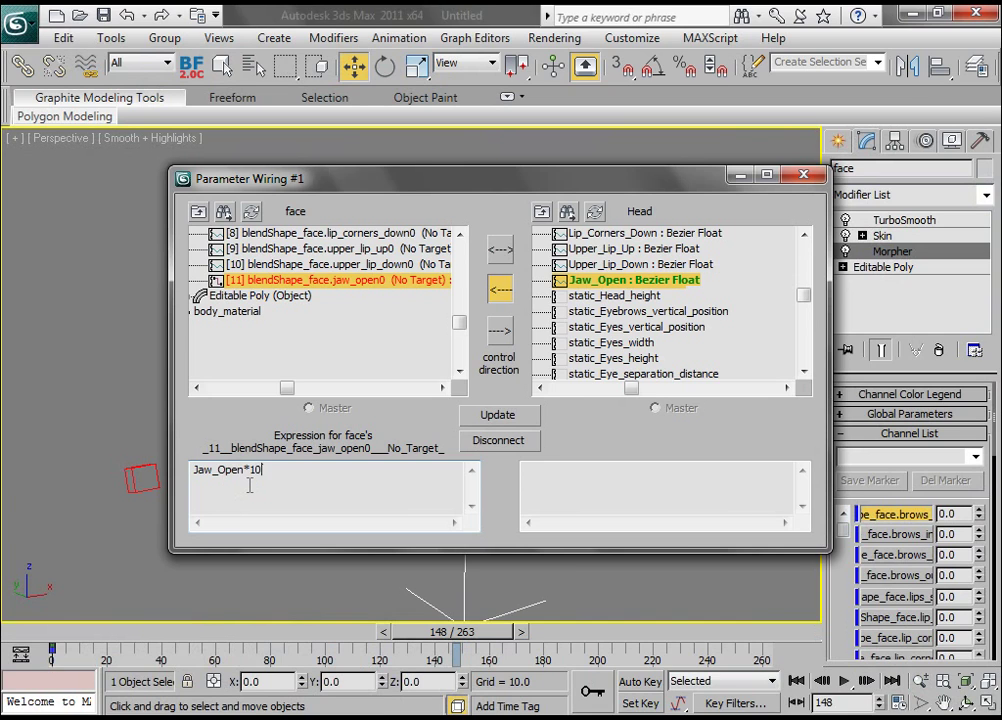
click(515, 413)
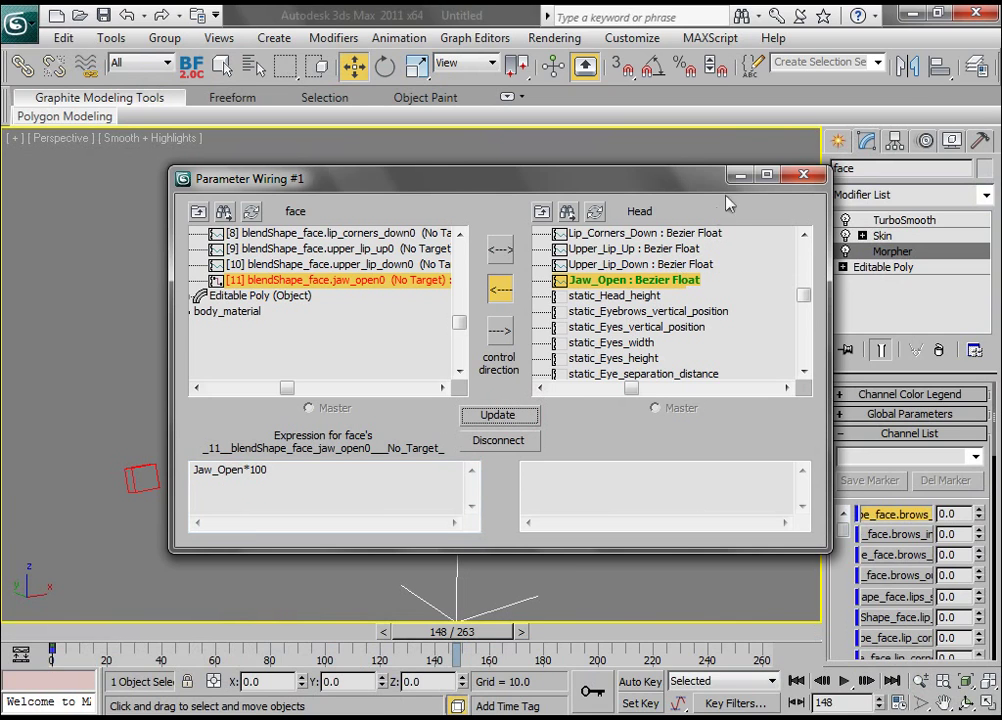
click(806, 176)
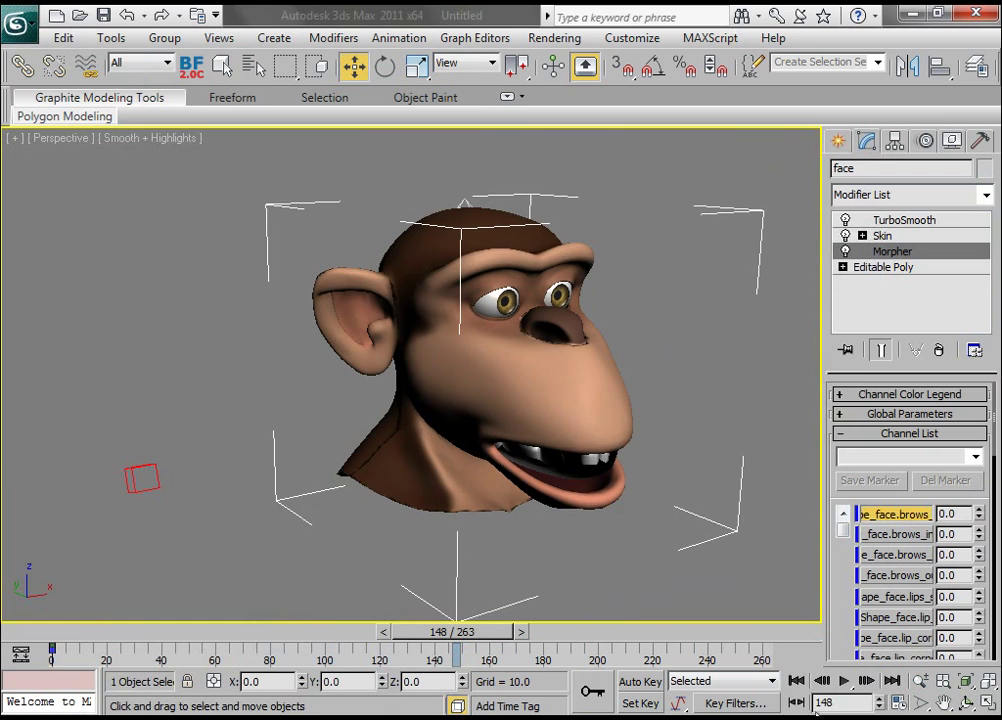
Play the animation from the first frame to check the jaw motion, and return to frame 0.
click(797, 681)
click(844, 681)
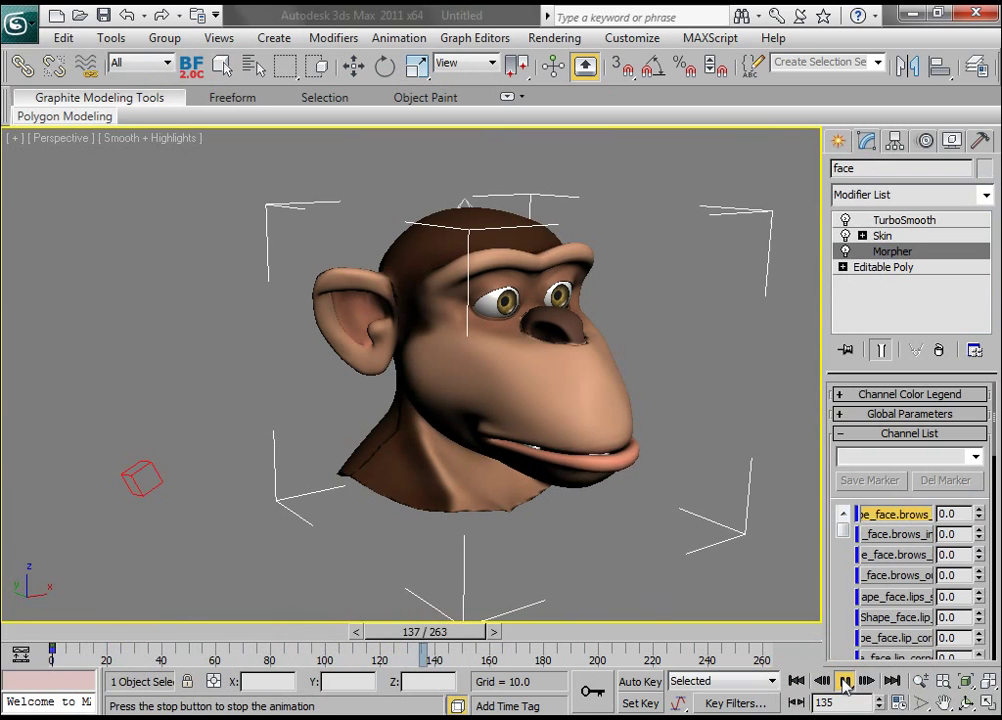
click(844, 681)
click(797, 681)
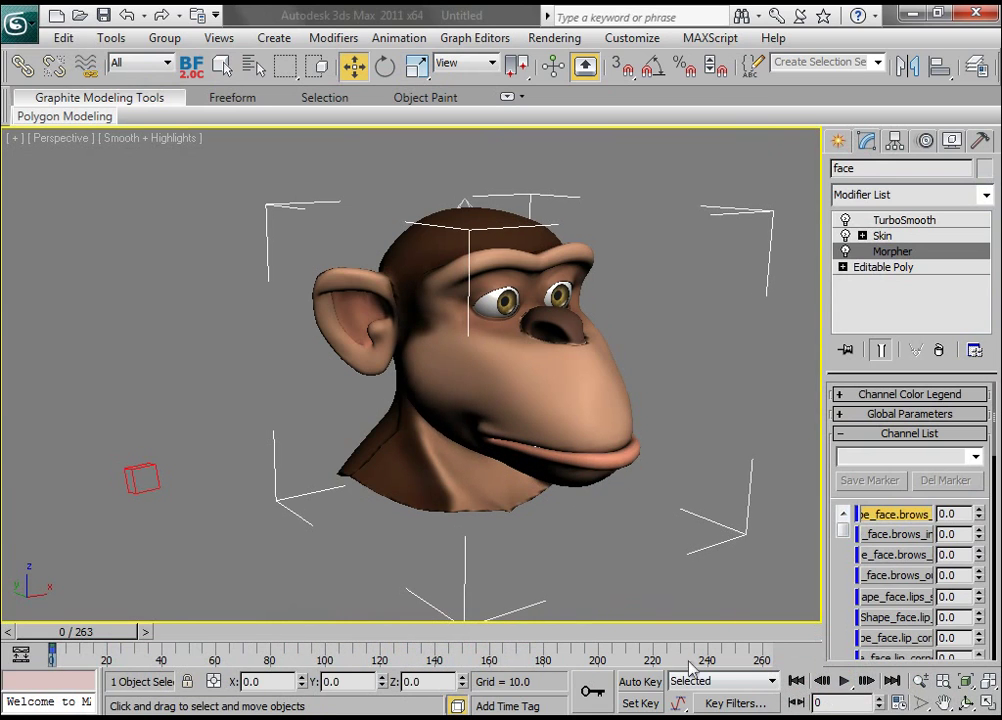
Open parameter wiring between the face's lip_kiss0 morph channel and the Head helper's Lip_Kiss custom attribute.
alt+middle_drag(463, 370, 456, 340)
right_click(456, 340)
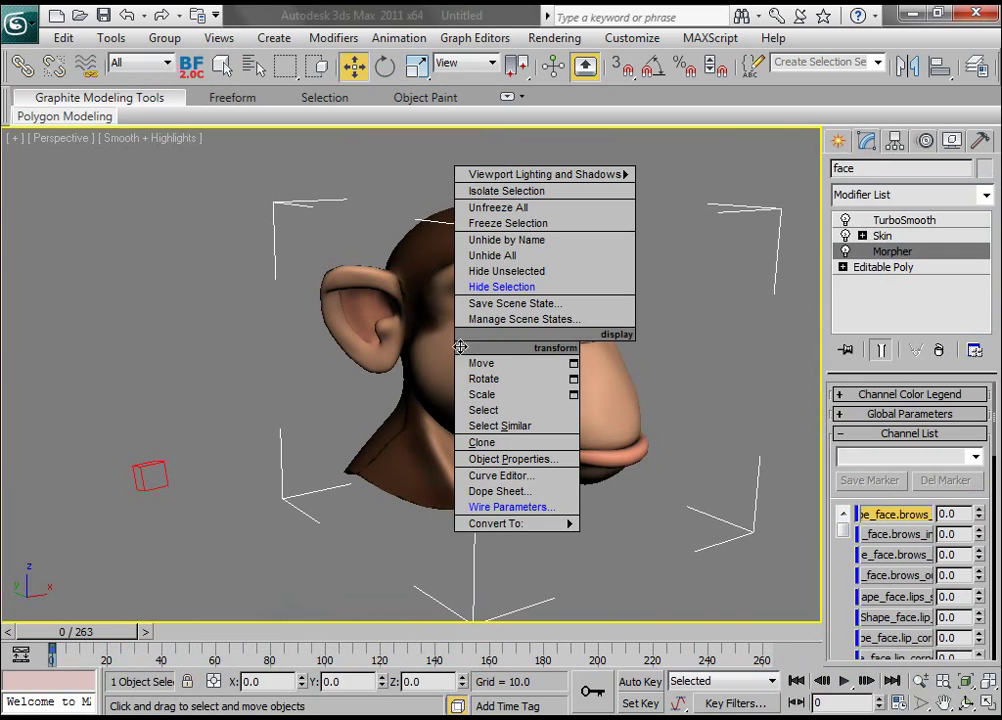
click(528, 508)
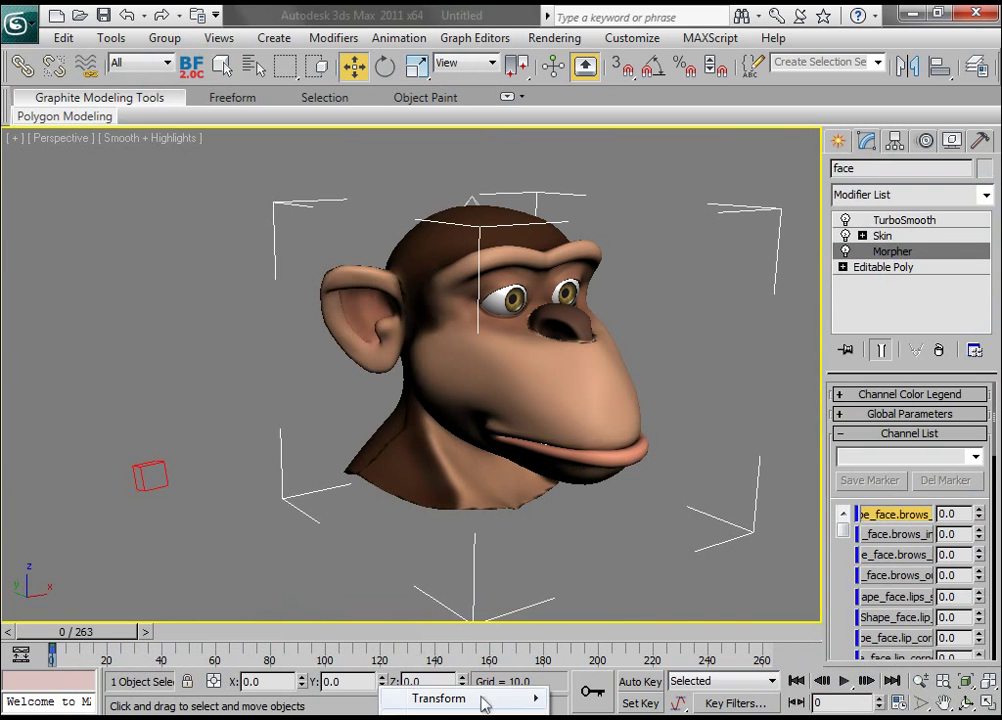
mouse_move(463, 713)
mouse_move(600, 700)
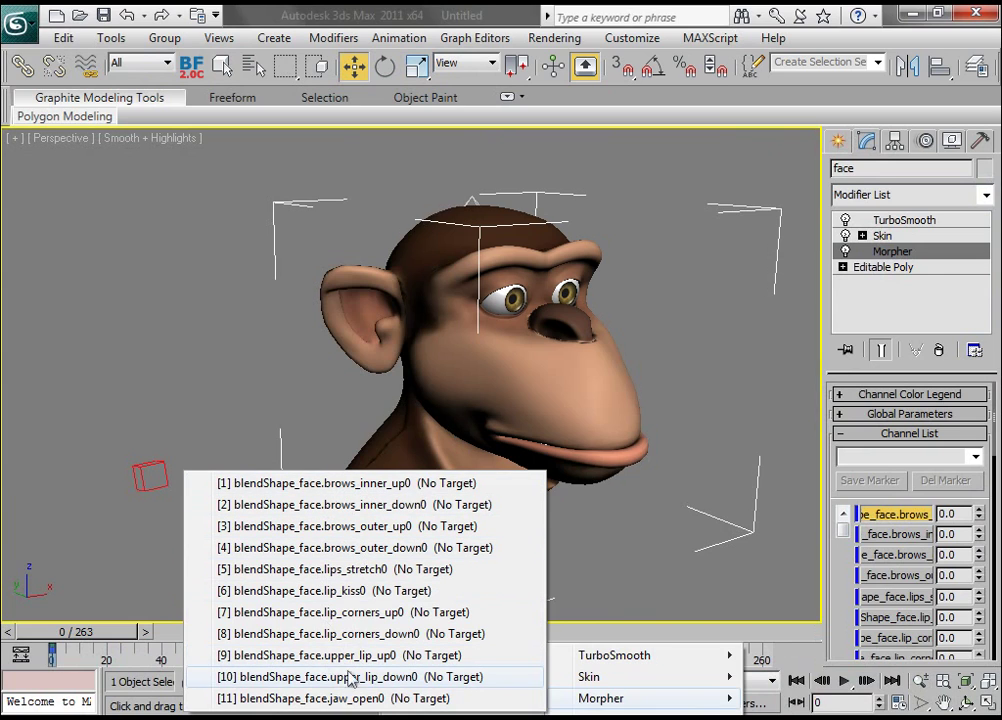
click(333, 592)
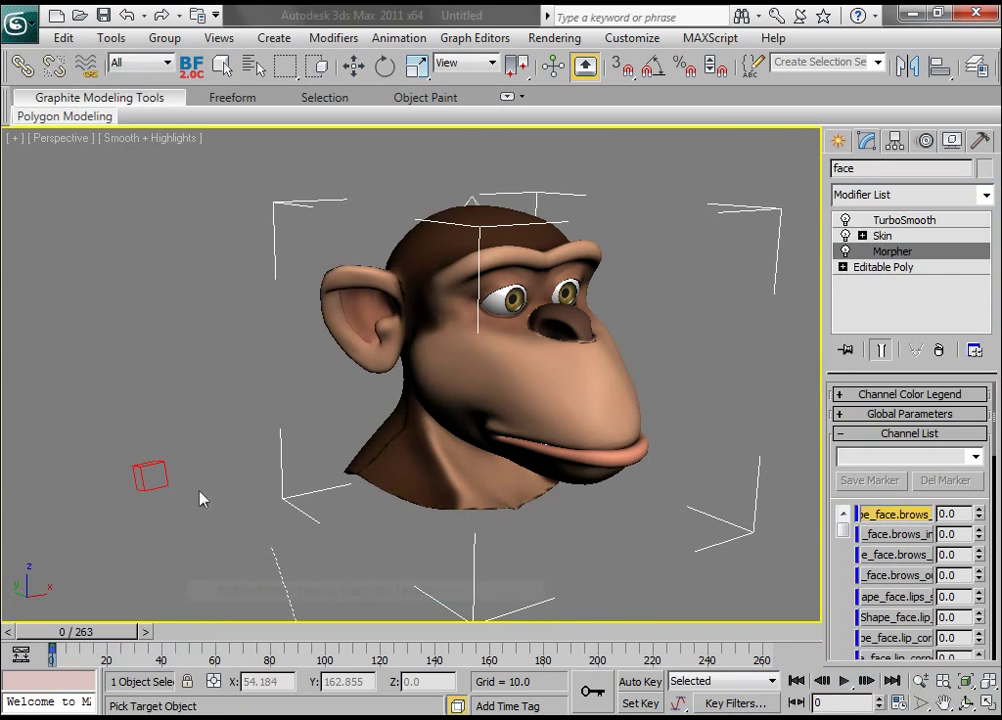
click(164, 467)
mouse_move(183, 505)
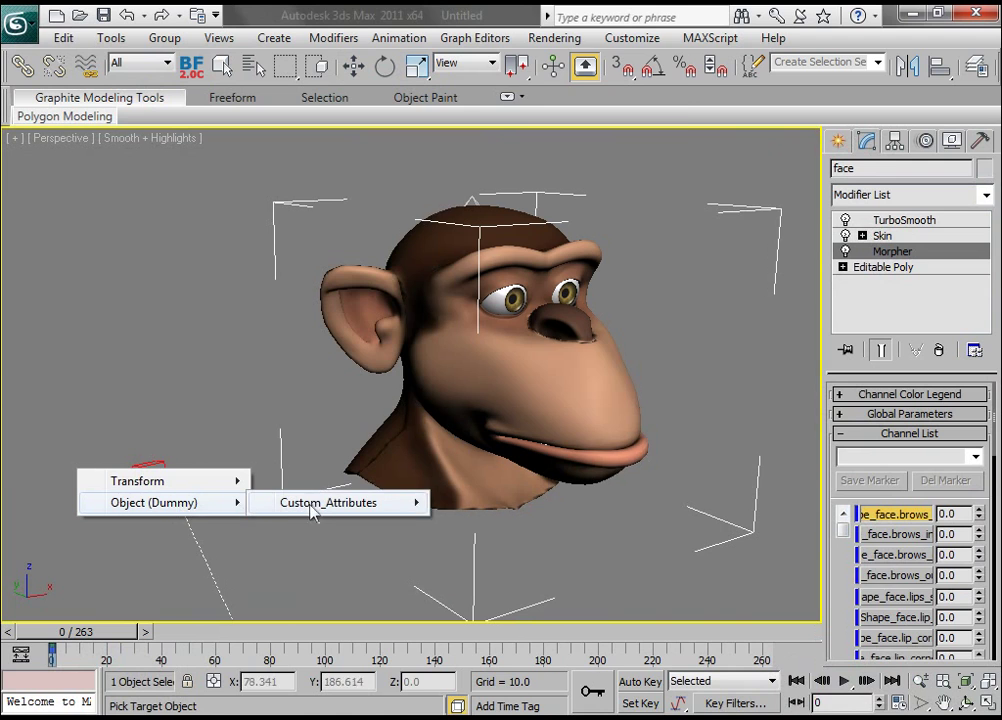
mouse_move(318, 505)
click(512, 162)
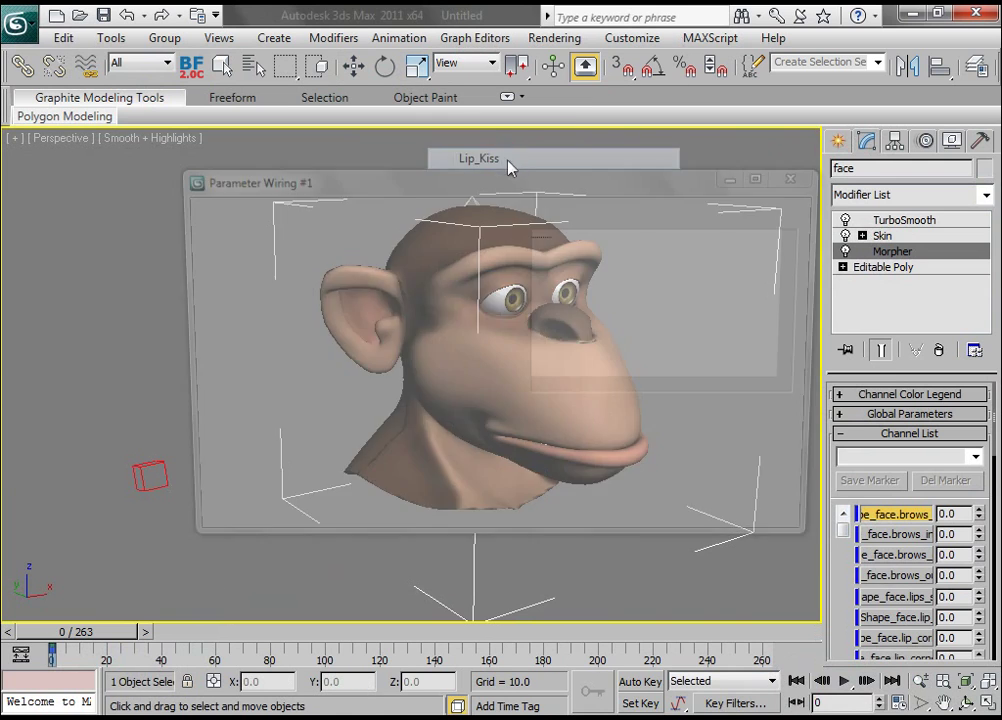
Connect Lip_Kiss one-way to drive lip_kiss0 with the expression Lip_Kiss*100, and close the wiring dialog.
click(498, 288)
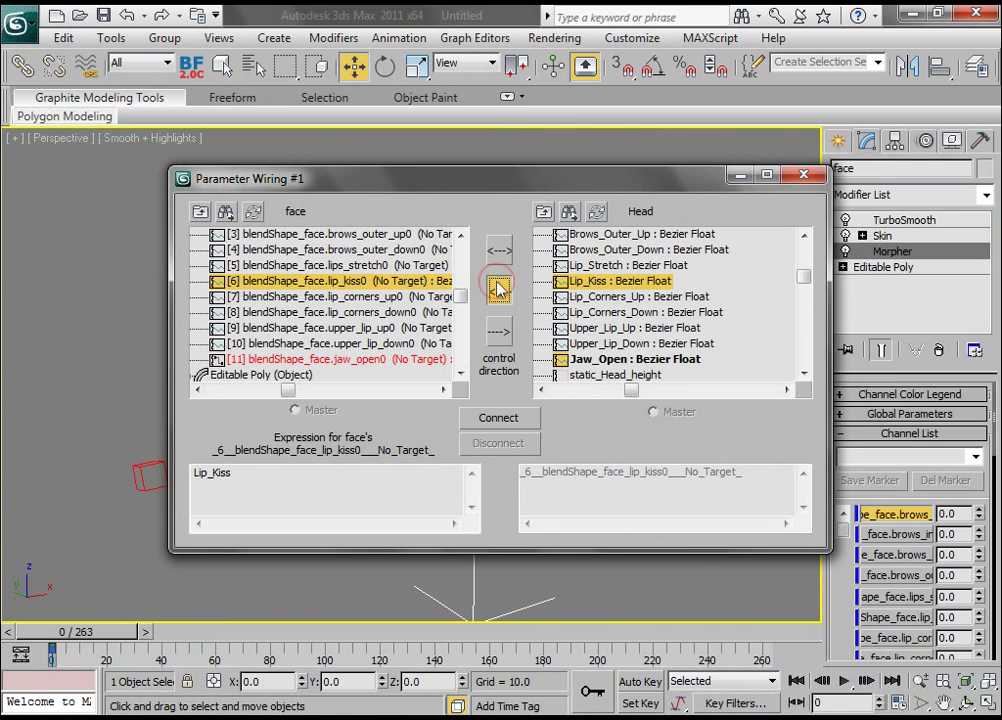
click(500, 418)
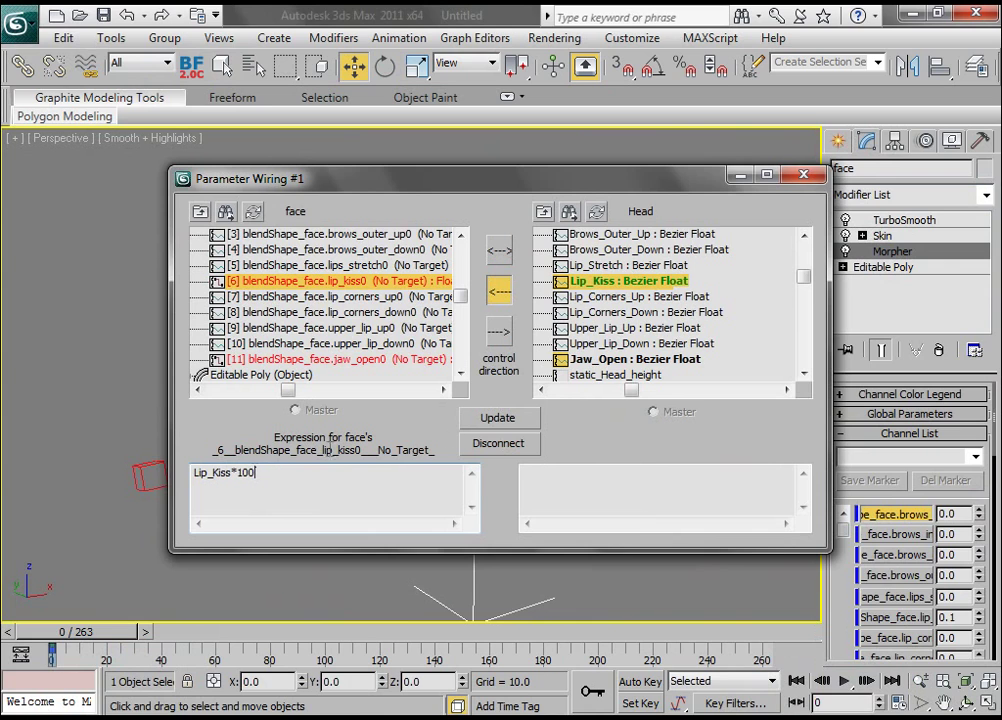
click(522, 422)
click(806, 177)
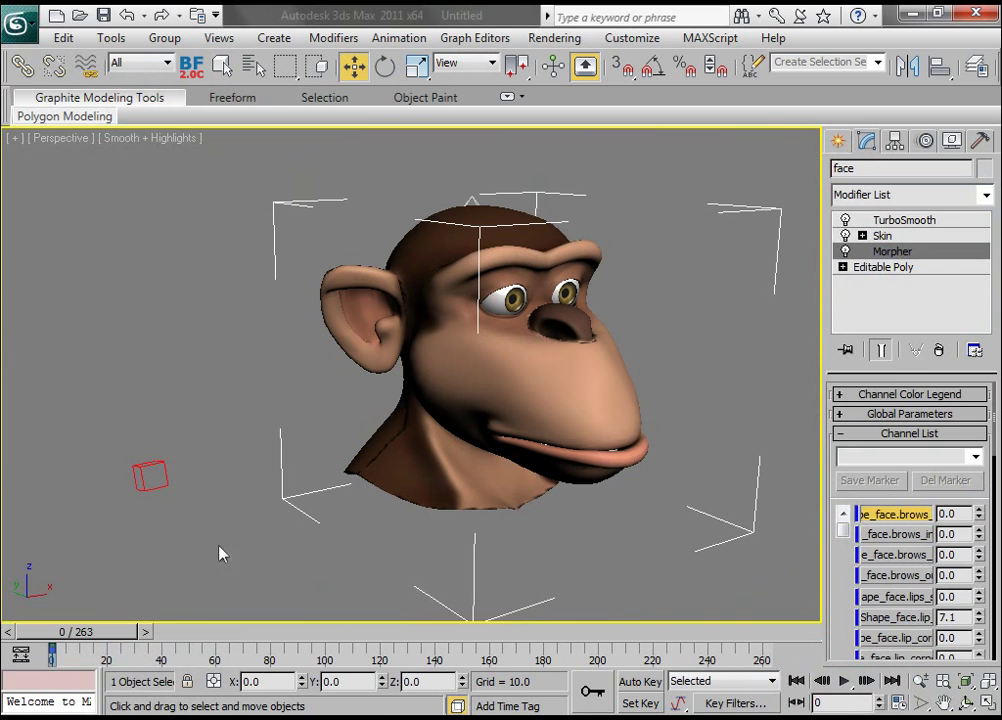
Scrub the timeline to check the lip motion on the face and return to frame 0.
drag(82, 635, 44, 618)
click(353, 65)
Open parameter wiring between the face's lips_stretch0 morph channel and the Head helper's Lip_Stretch custom attribute.
right_click(433, 315)
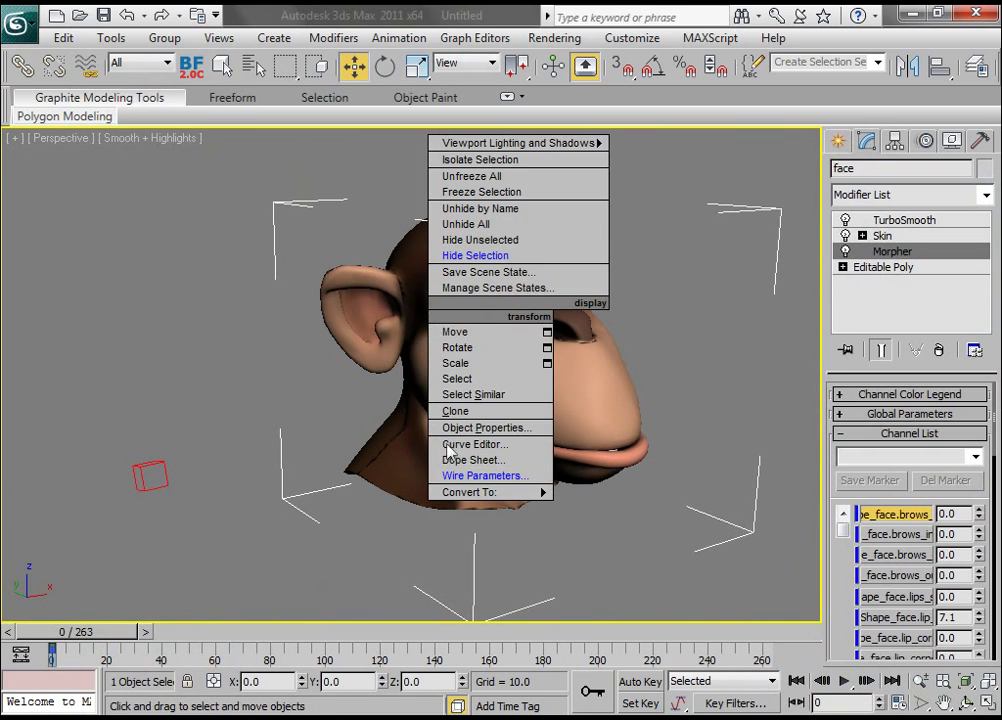
key(Escape)
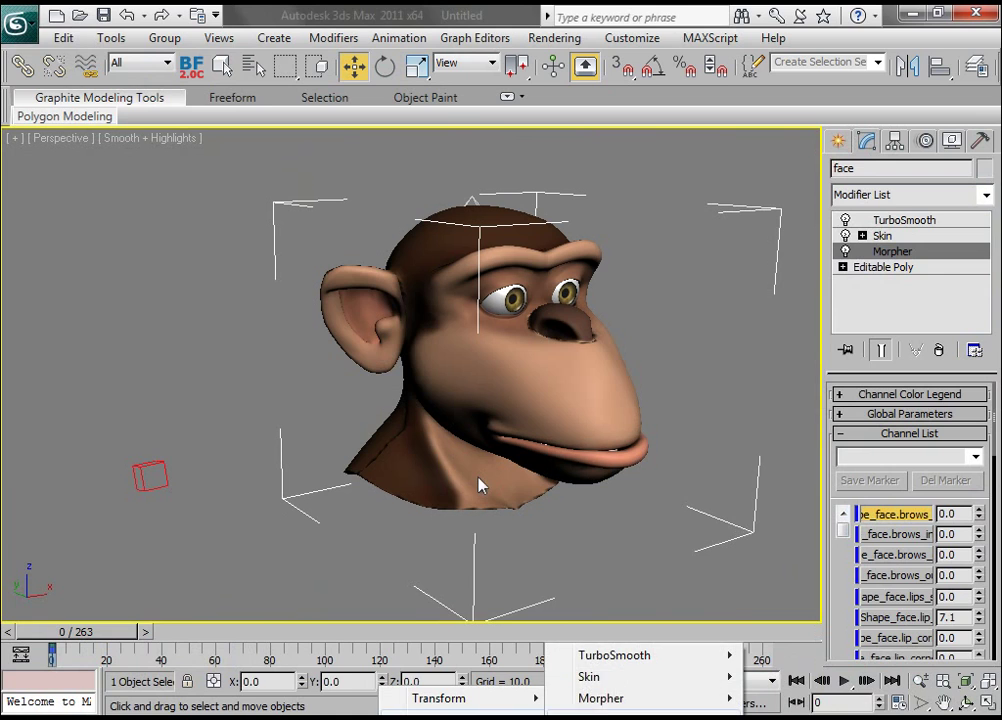
mouse_move(605, 697)
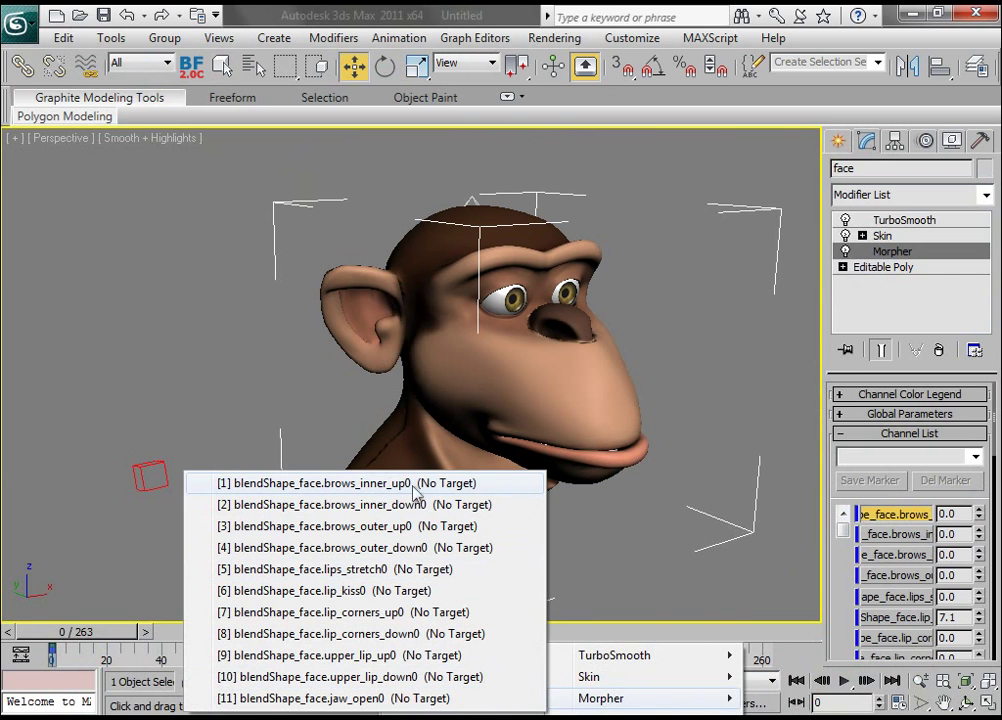
click(369, 569)
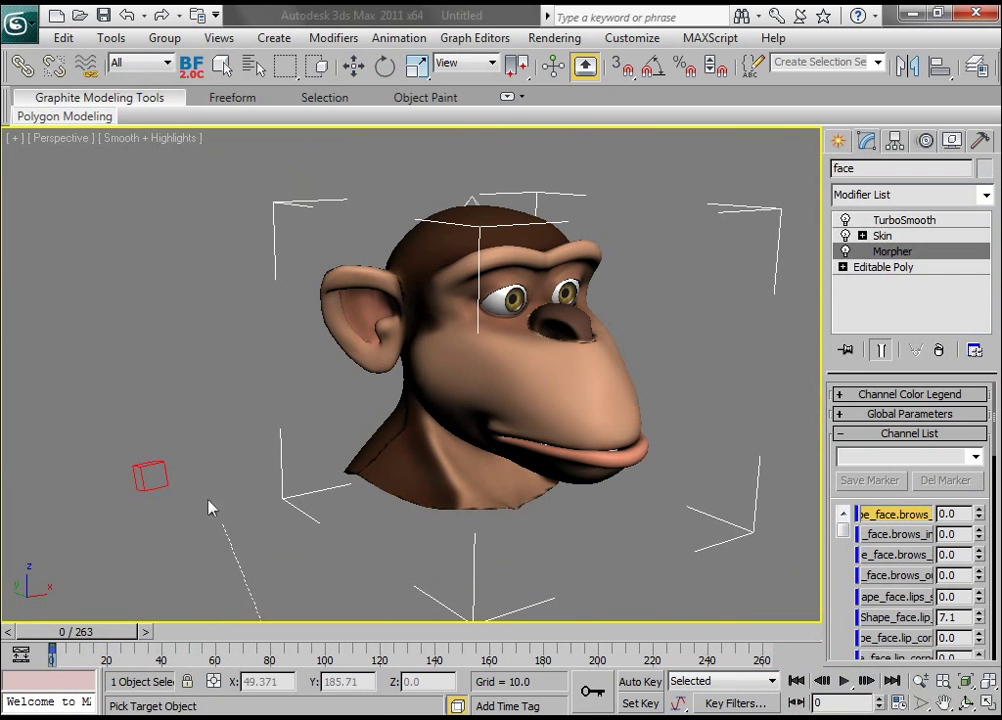
click(163, 461)
mouse_move(174, 496)
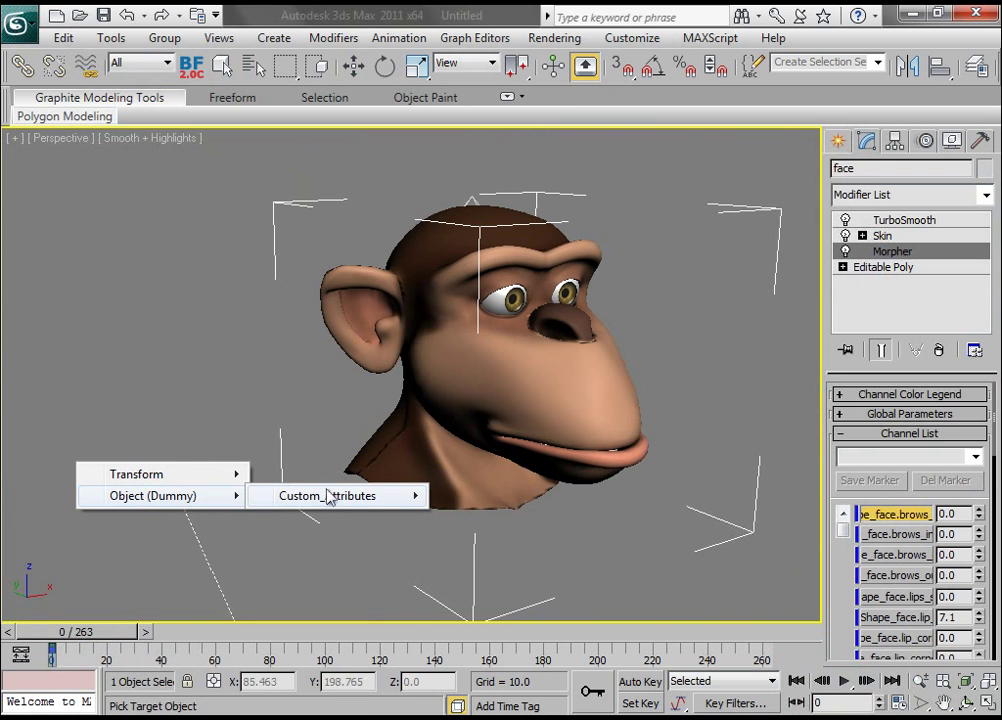
mouse_move(331, 497)
click(492, 130)
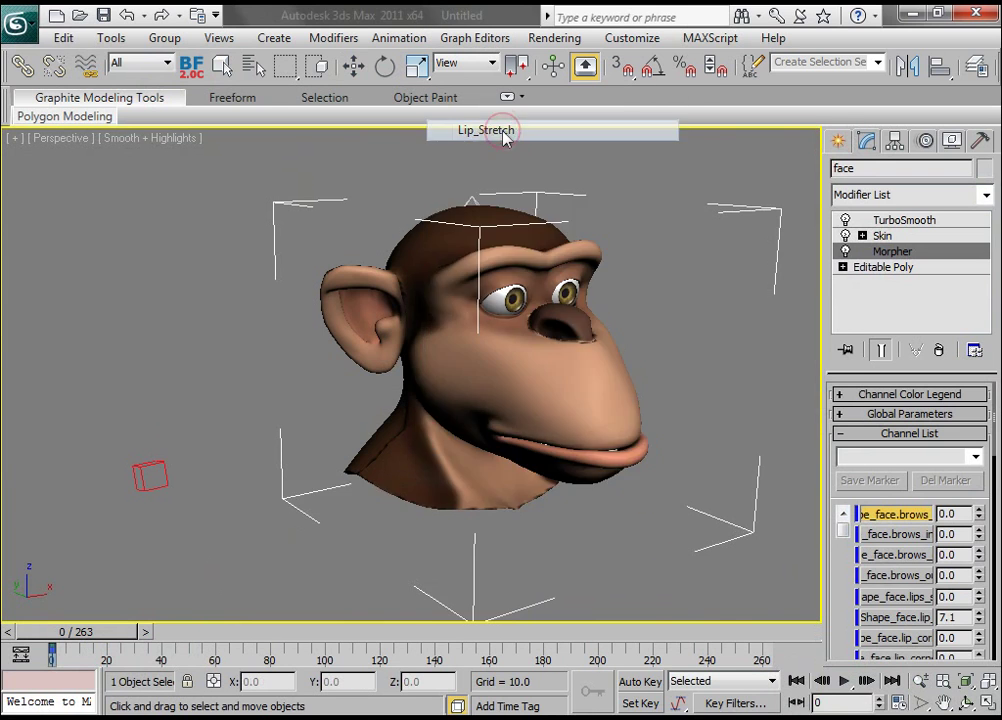
Connect Lip_Stretch one-way to drive lips_stretch0 with the expression Lip_Stretch*100, and close the wiring dialog.
click(496, 292)
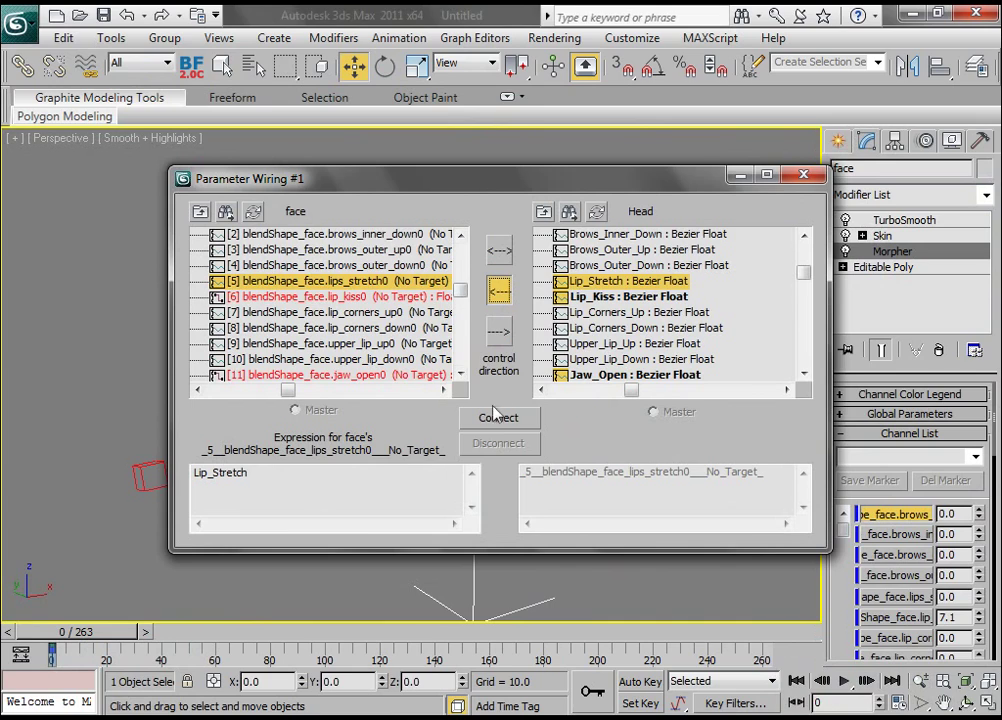
click(493, 417)
click(257, 478)
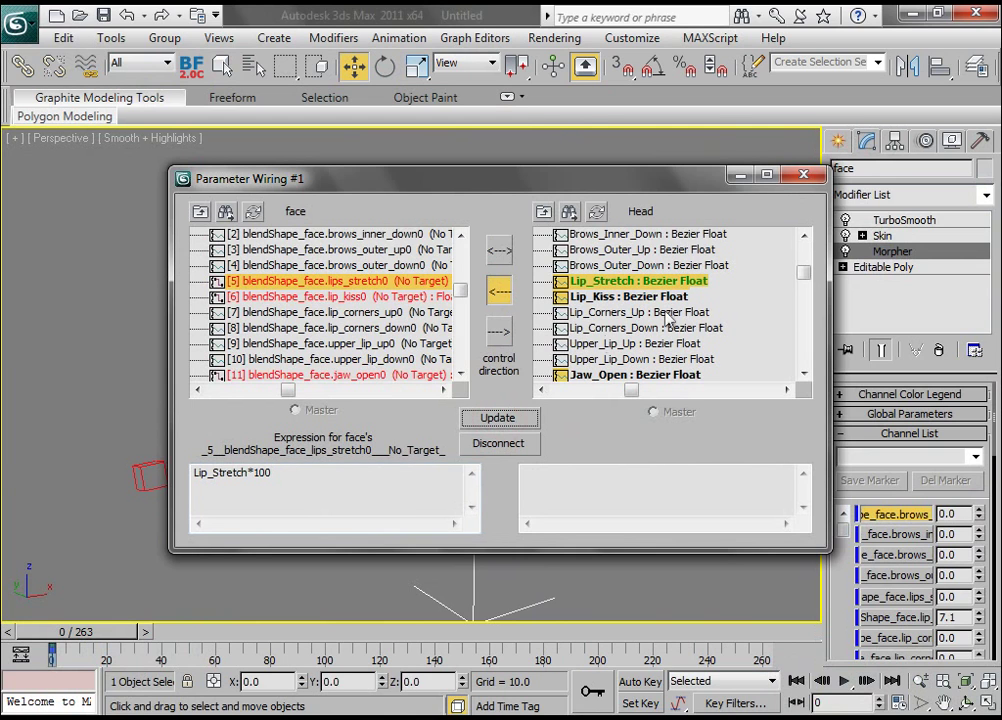
click(803, 175)
drag(83, 641, 63, 626)
key(w)
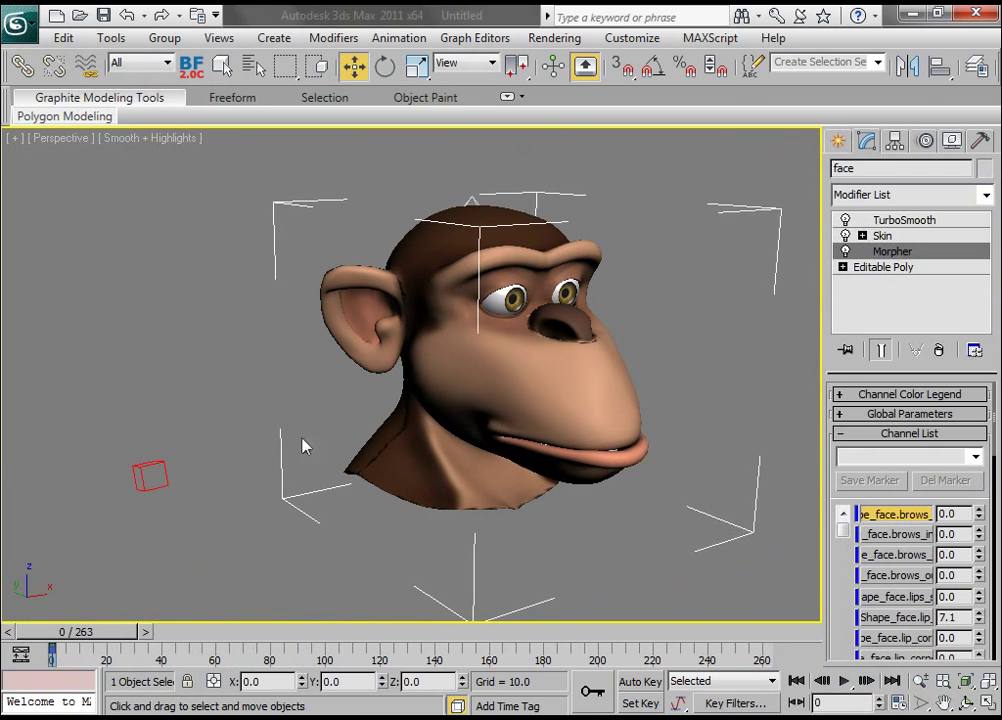
Open parameter wiring between the face's brows_inner_up0 morph channel and the Head helper's Brows_Inner_Up custom attribute.
right_click(418, 333)
click(468, 494)
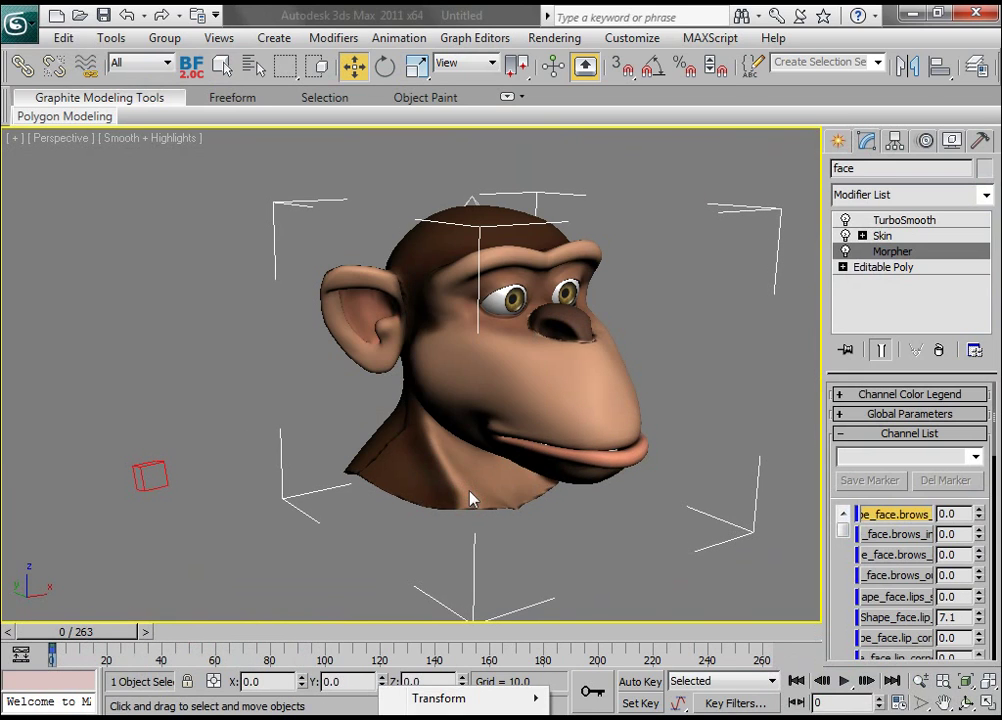
mouse_move(470, 698)
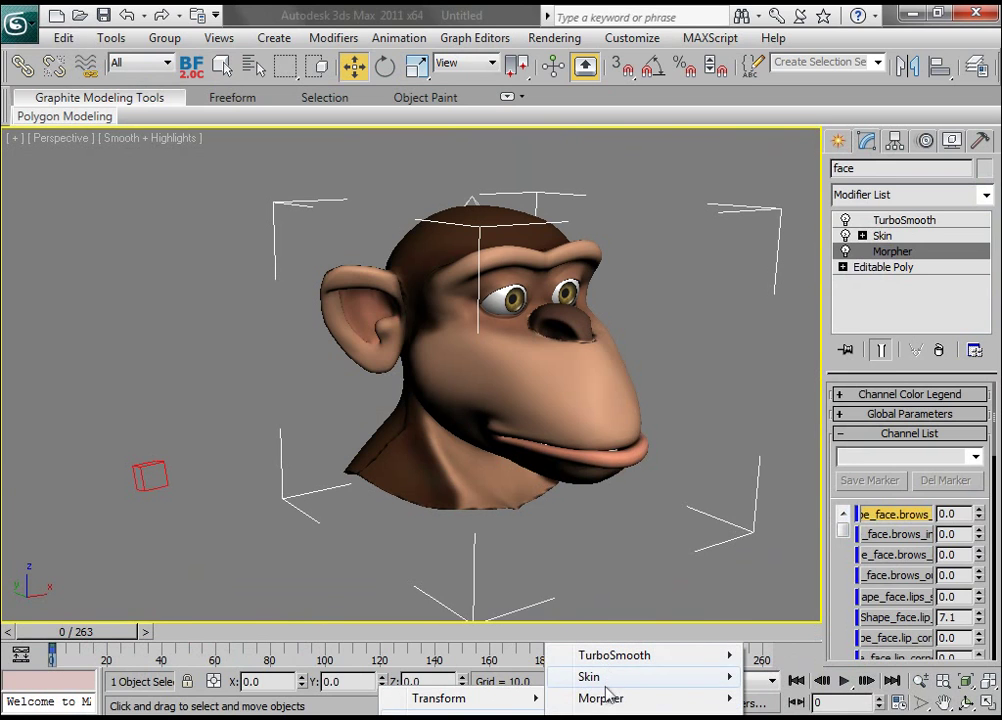
mouse_move(598, 698)
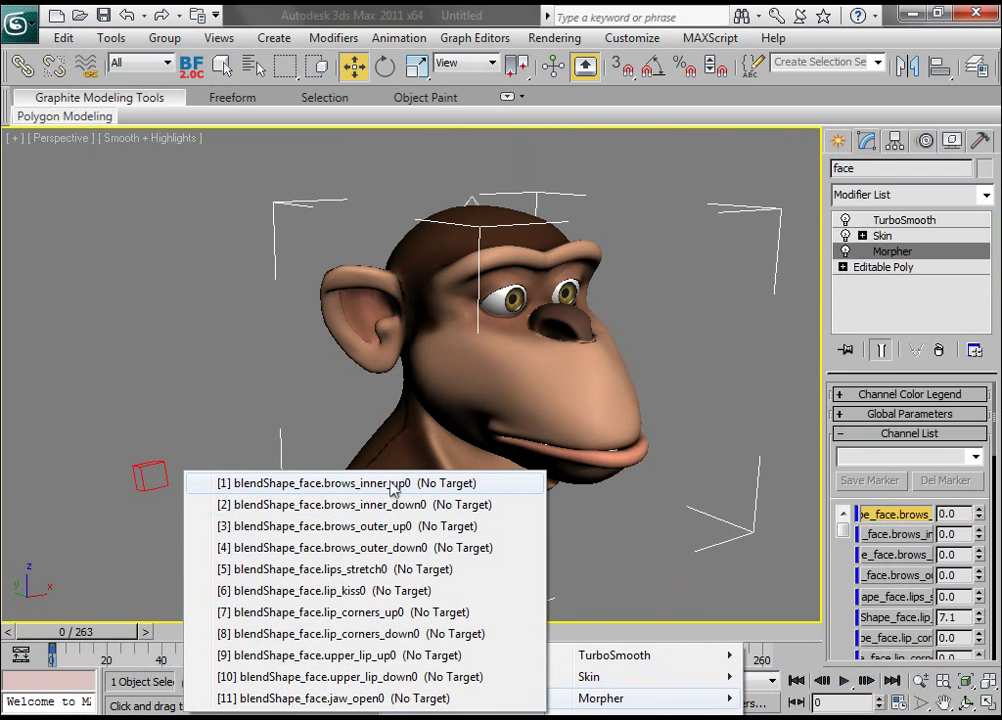
click(390, 485)
click(152, 474)
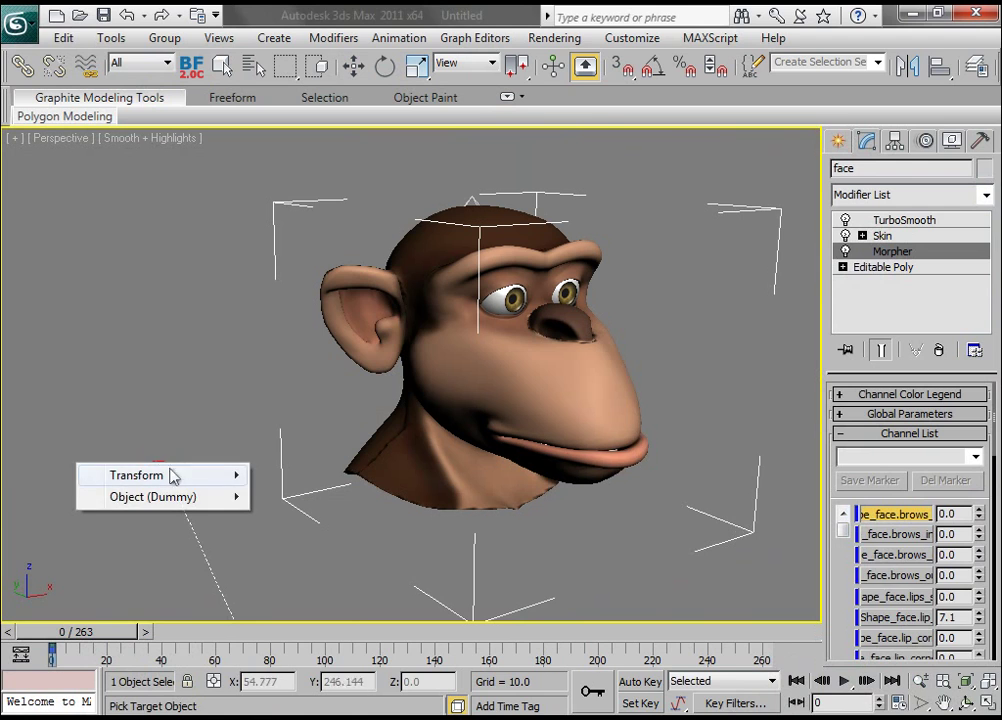
mouse_move(186, 503)
mouse_move(326, 497)
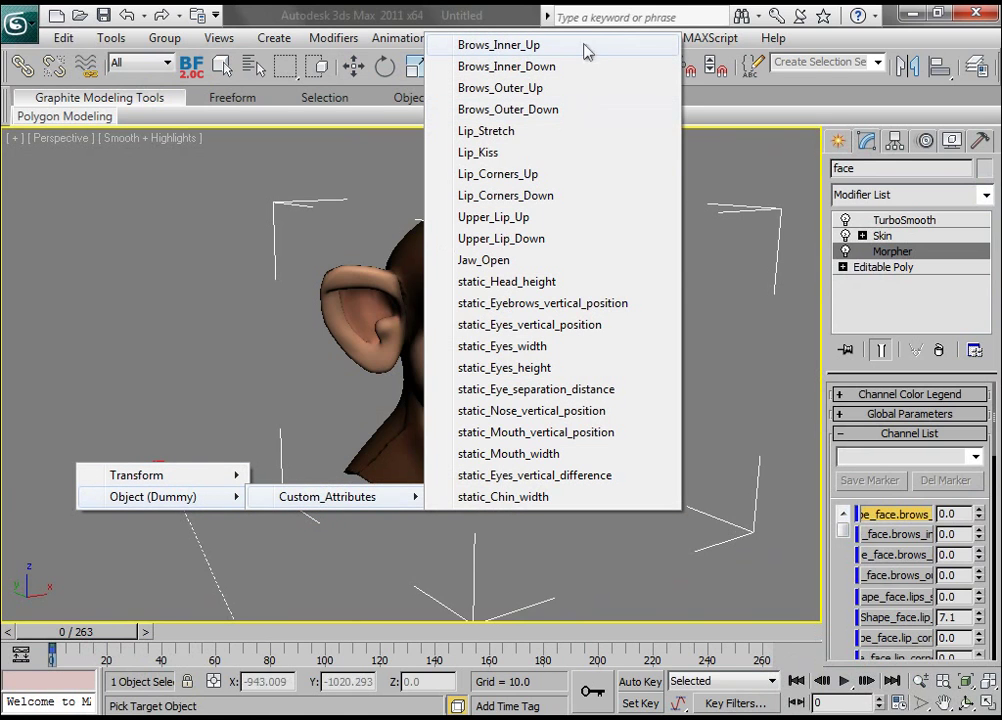
click(531, 47)
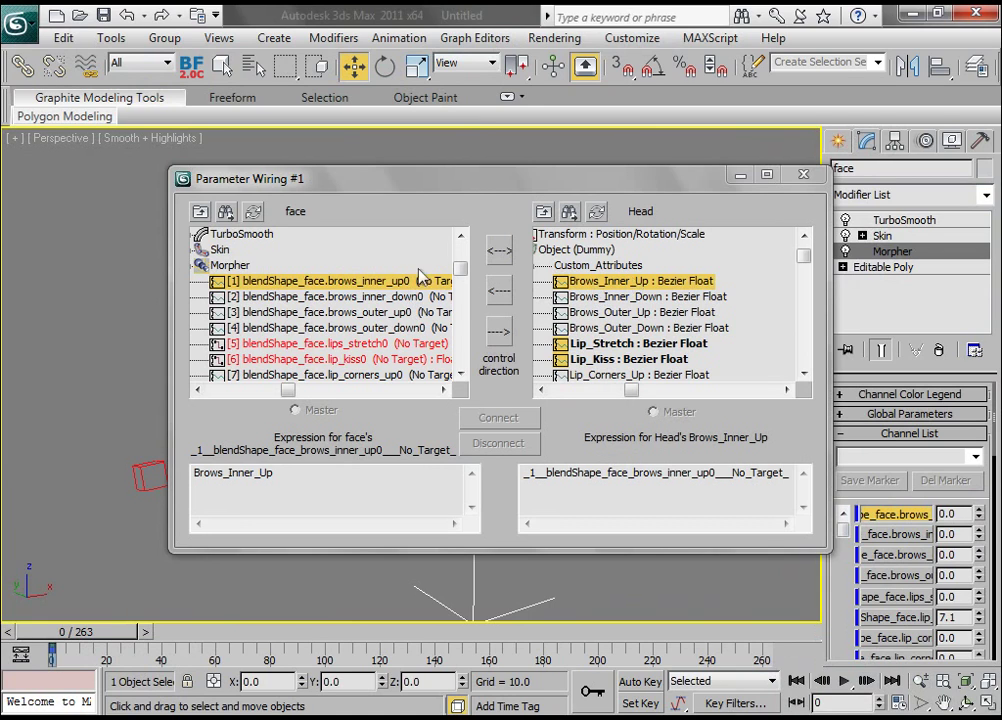
Connect Brows_Inner_Up one-way to drive brows_inner_up0 with the expression Brows_Inner_Up*100.
click(497, 288)
click(498, 417)
click(292, 476)
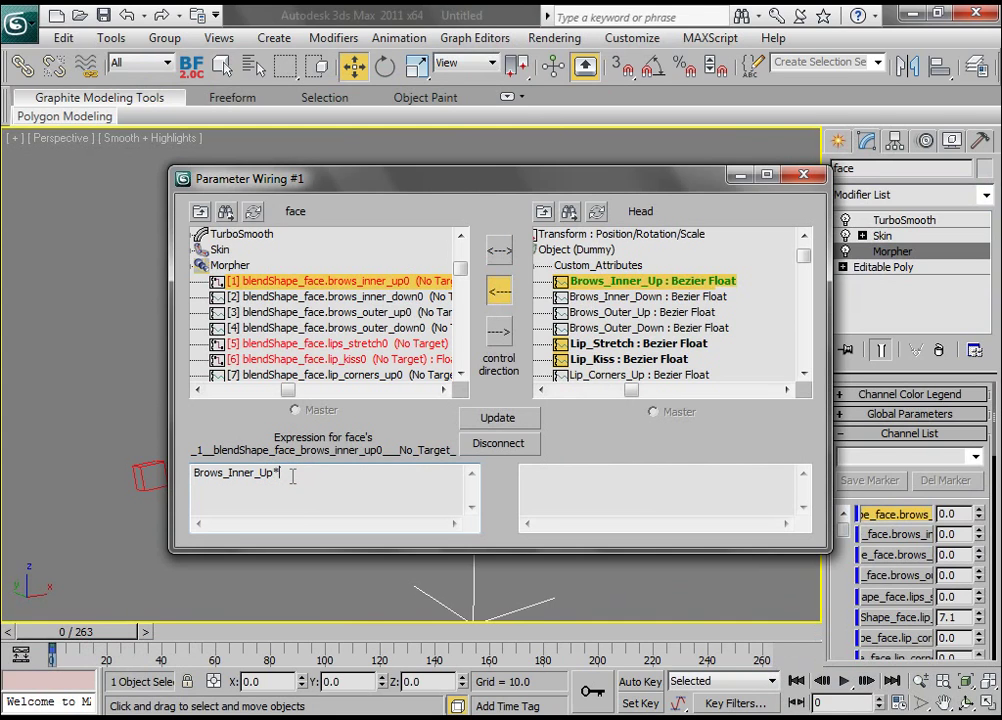
click(476, 421)
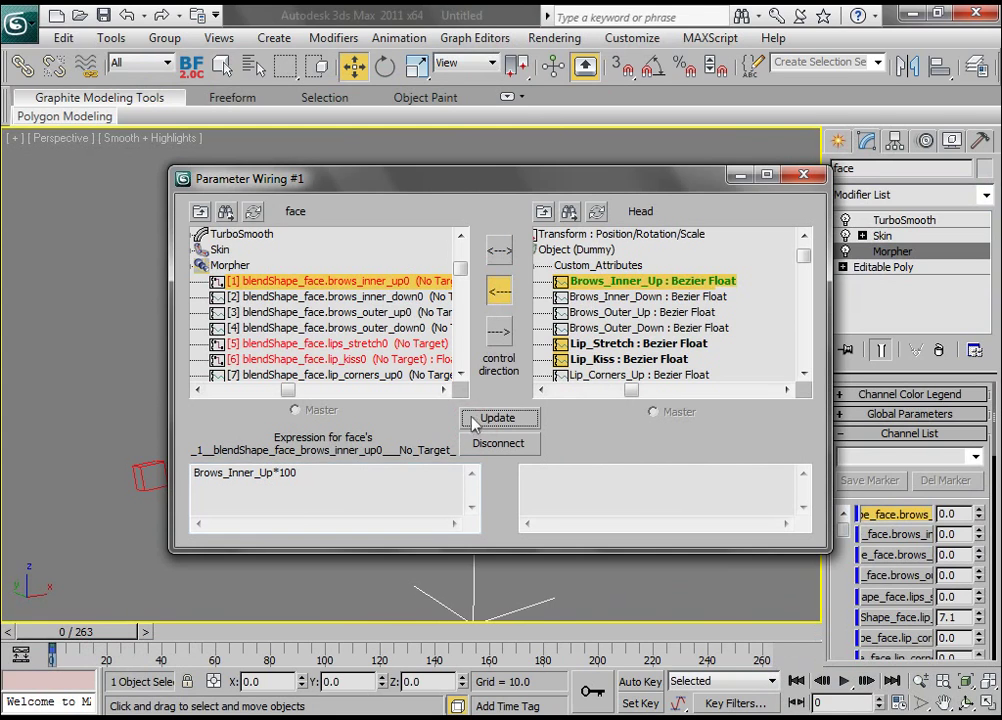
Wire Head's Brows_Inner_Down one-way to drive the face's brows_inner_down0 channel with the expression Brows_Inner_Down*100.
click(617, 298)
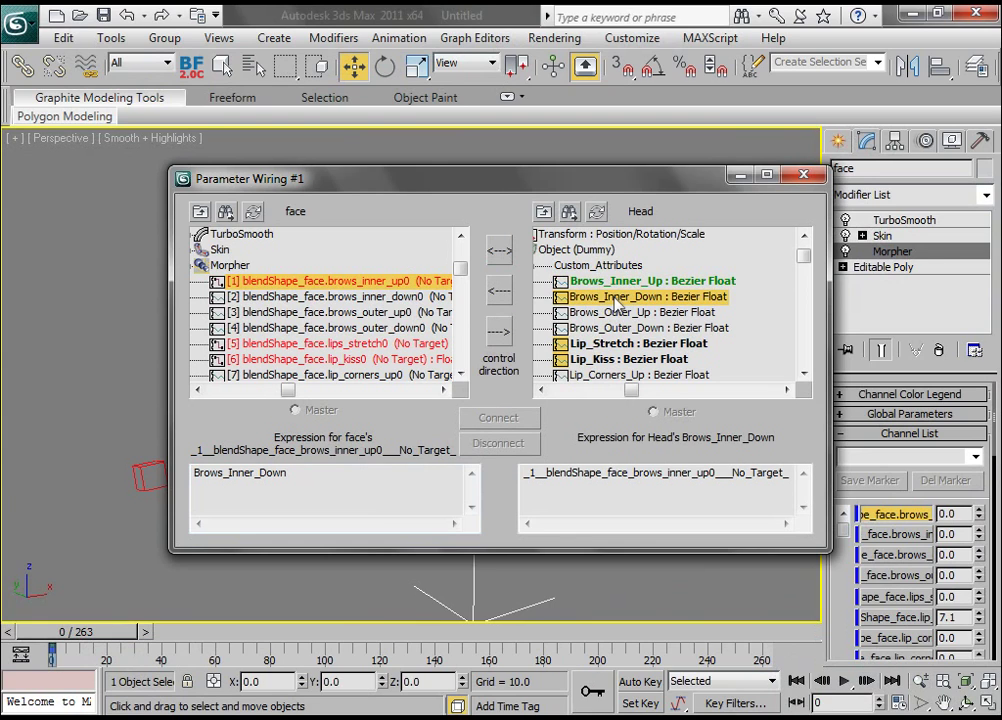
click(388, 297)
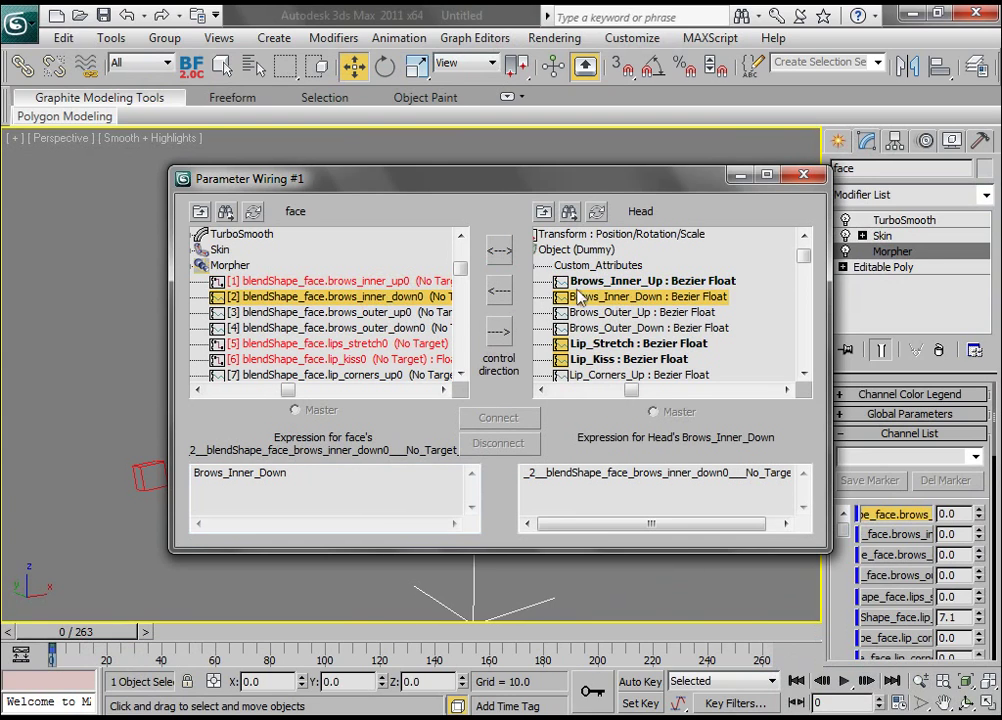
click(499, 290)
click(498, 417)
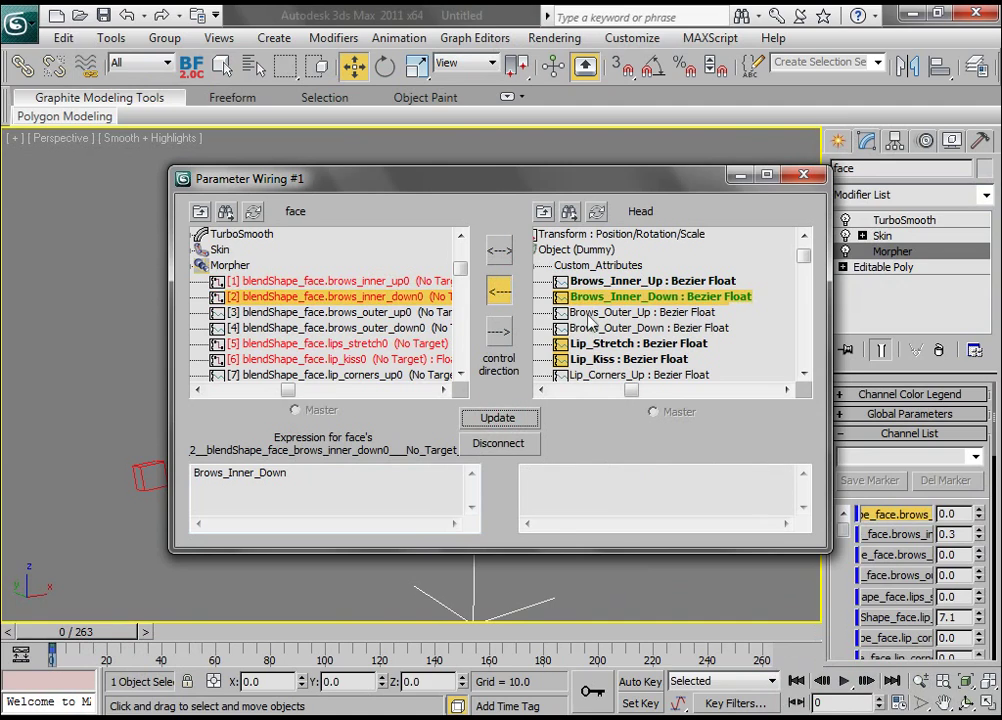
click(328, 479)
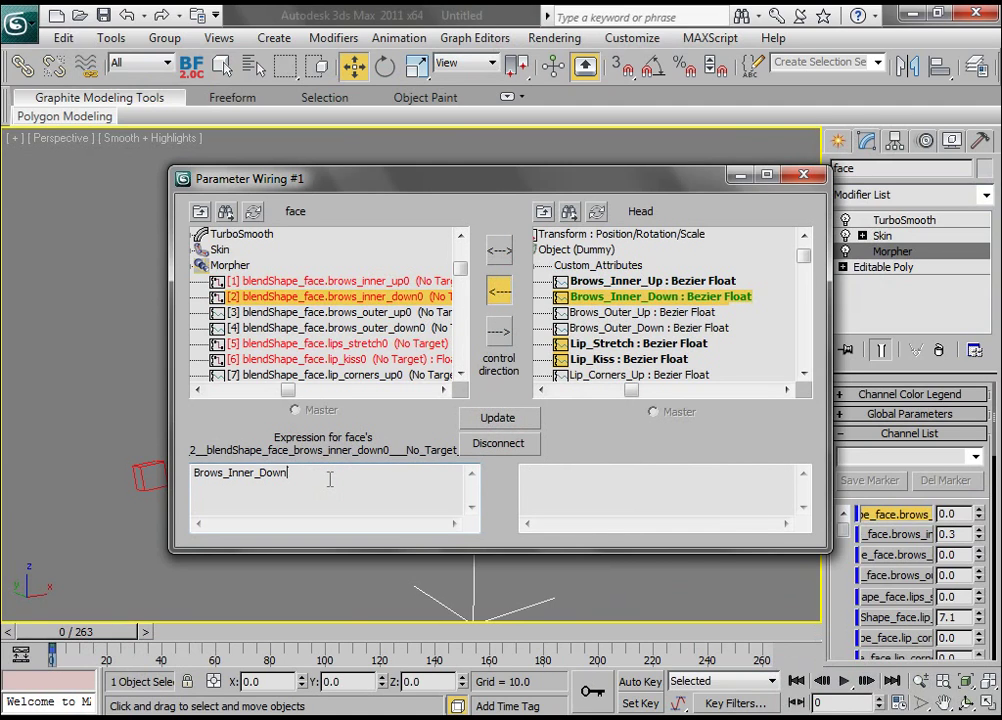
text(*)
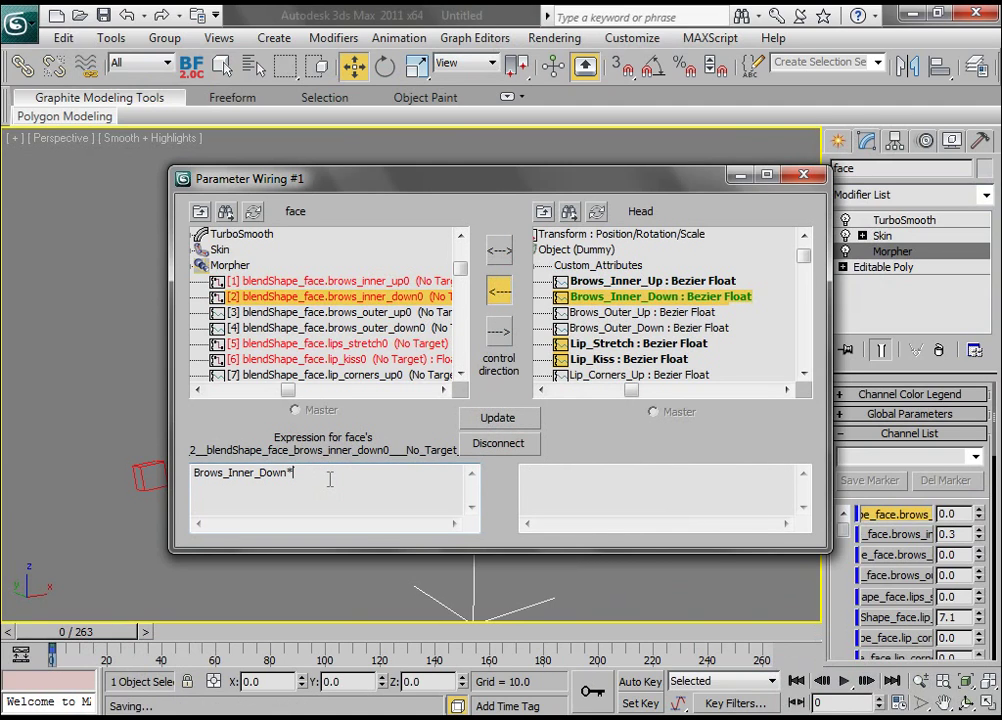
text(100)
click(497, 417)
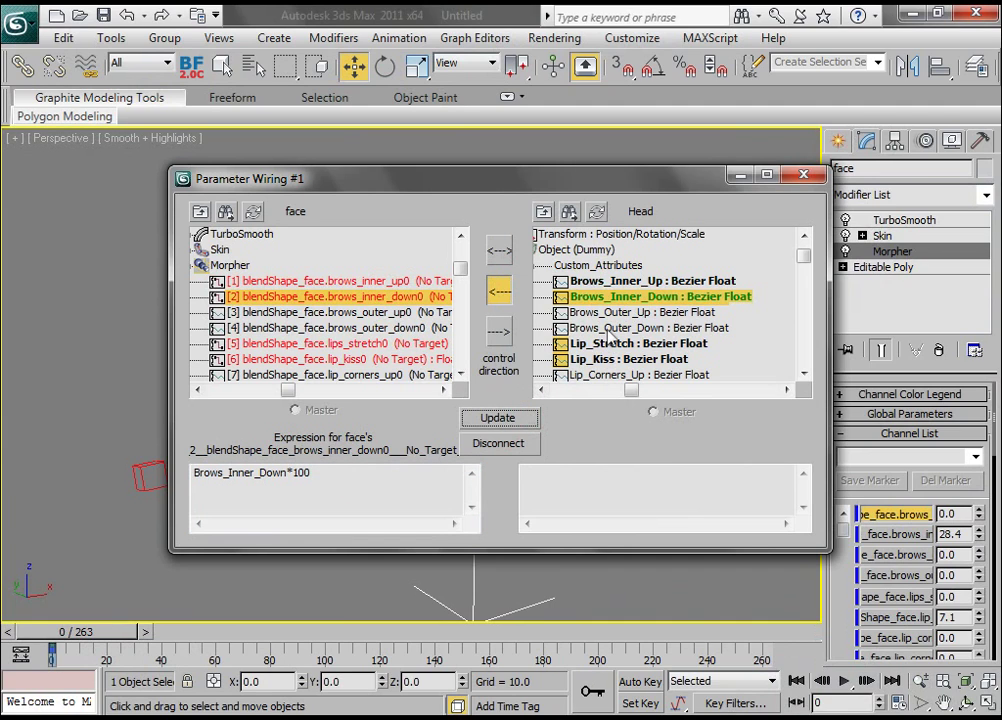
Wire Head's Brows_Outer_Up one-way to drive the face's brows_outer_up0 channel with the expression Brows_Outer_Up*100.
click(630, 312)
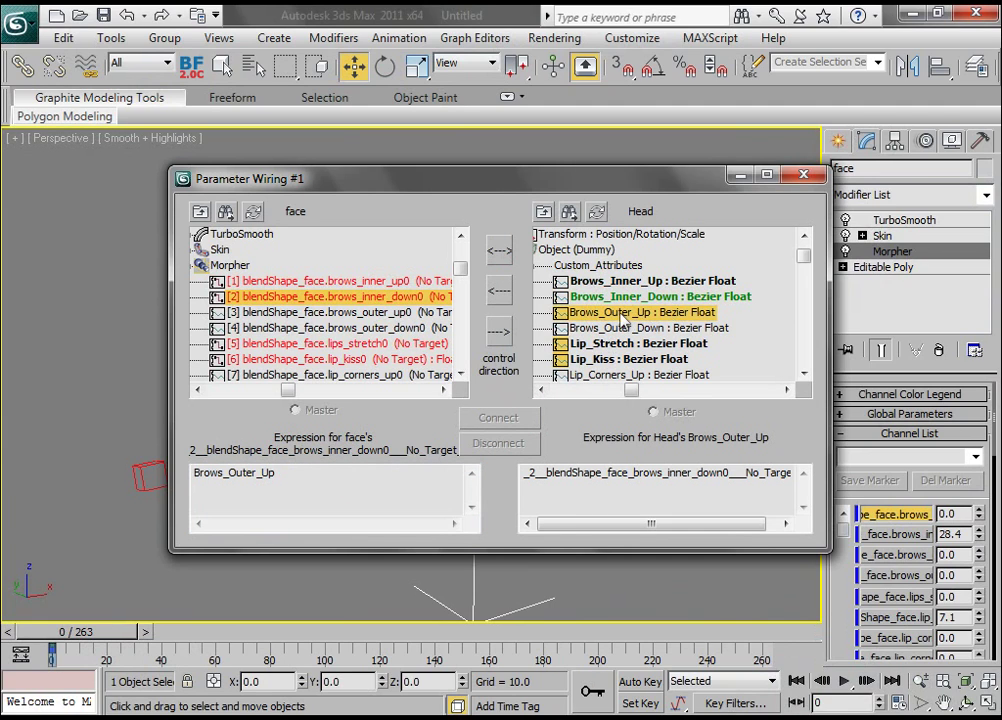
click(408, 313)
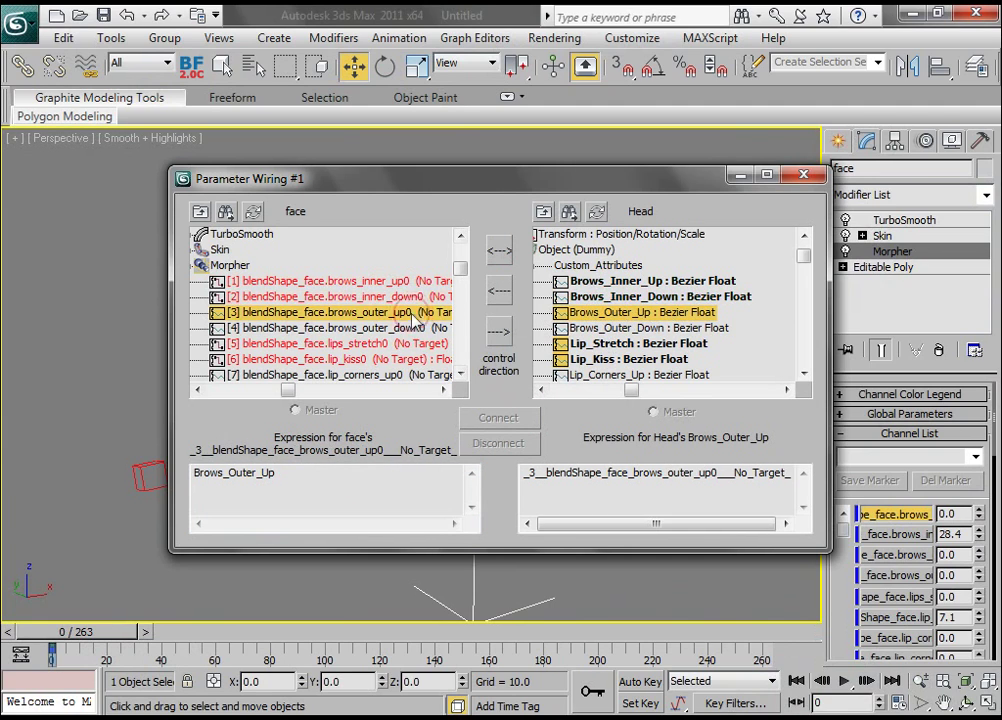
click(501, 290)
click(497, 417)
click(307, 482)
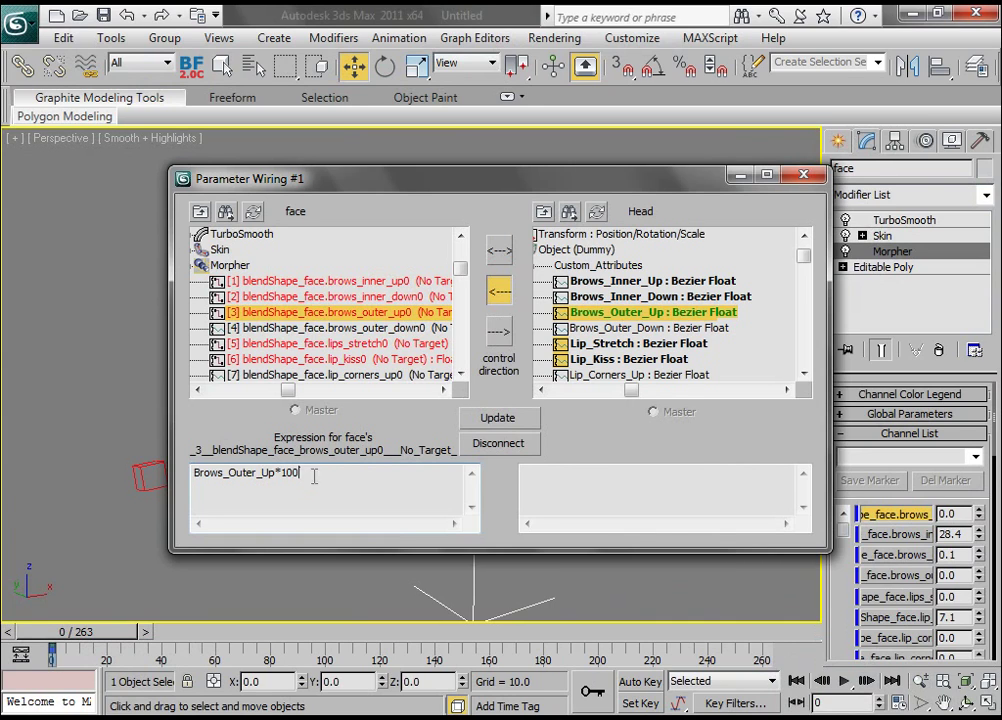
click(491, 421)
Wire Head's Brows_Outer_Down one-way to drive brows_outer_down0 with the expression Brows_Outer_Down*100, and close the wiring dialog.
click(648, 328)
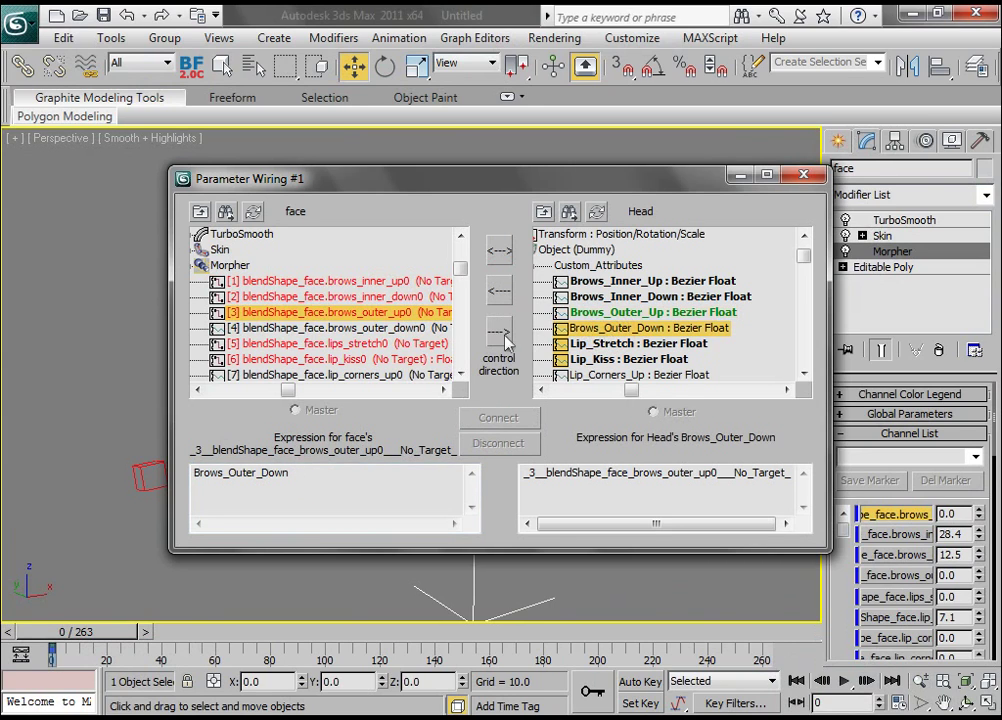
click(380, 329)
click(499, 291)
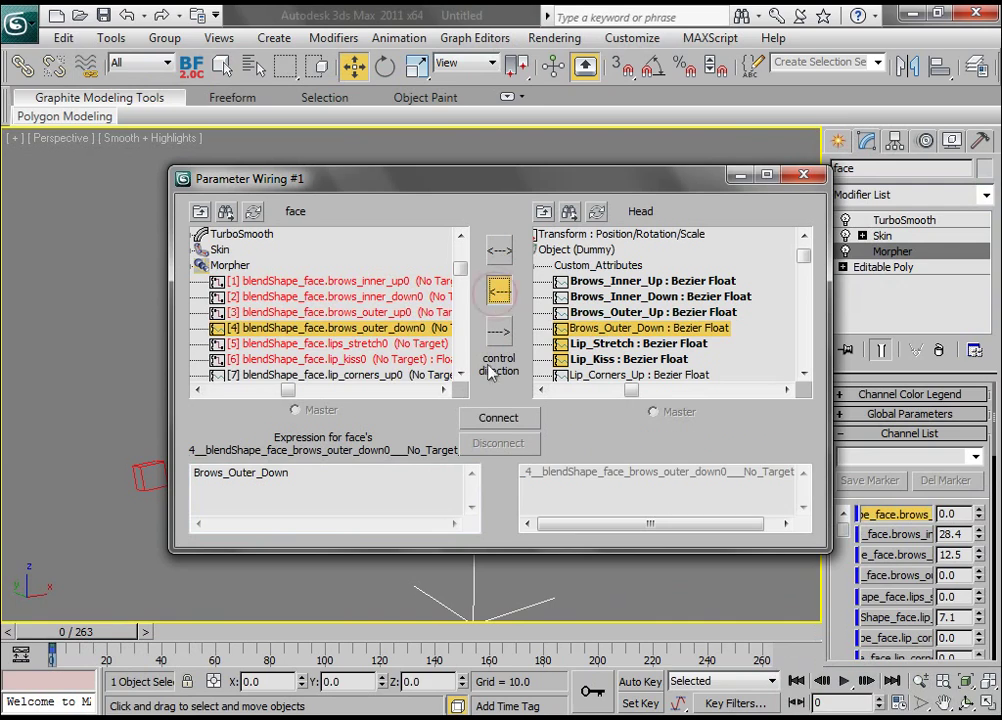
click(497, 417)
click(330, 487)
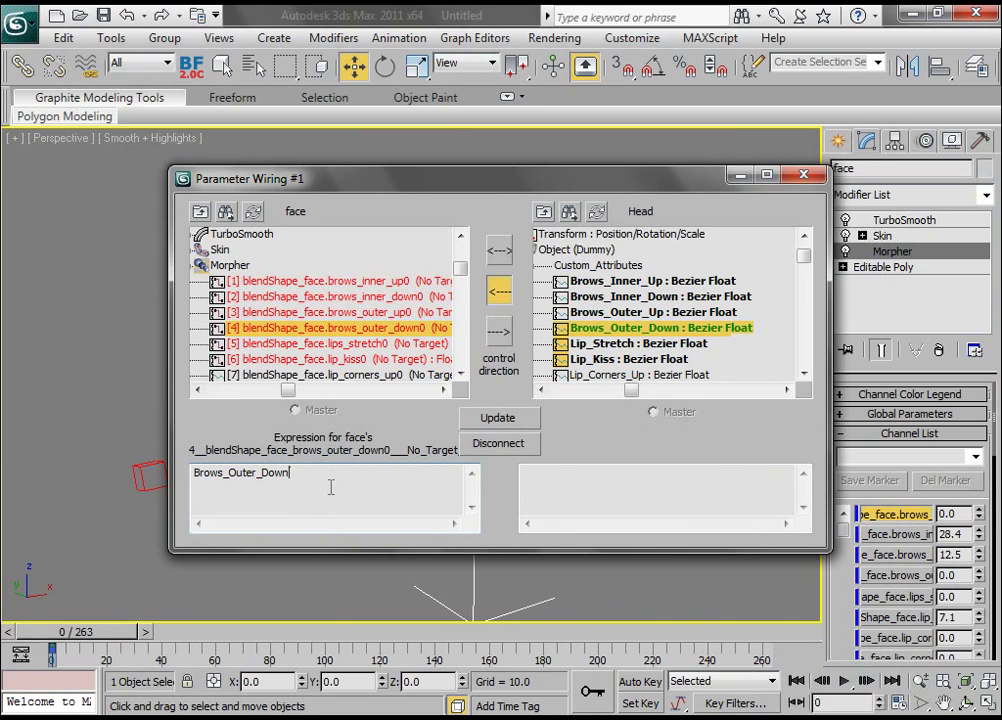
click(468, 421)
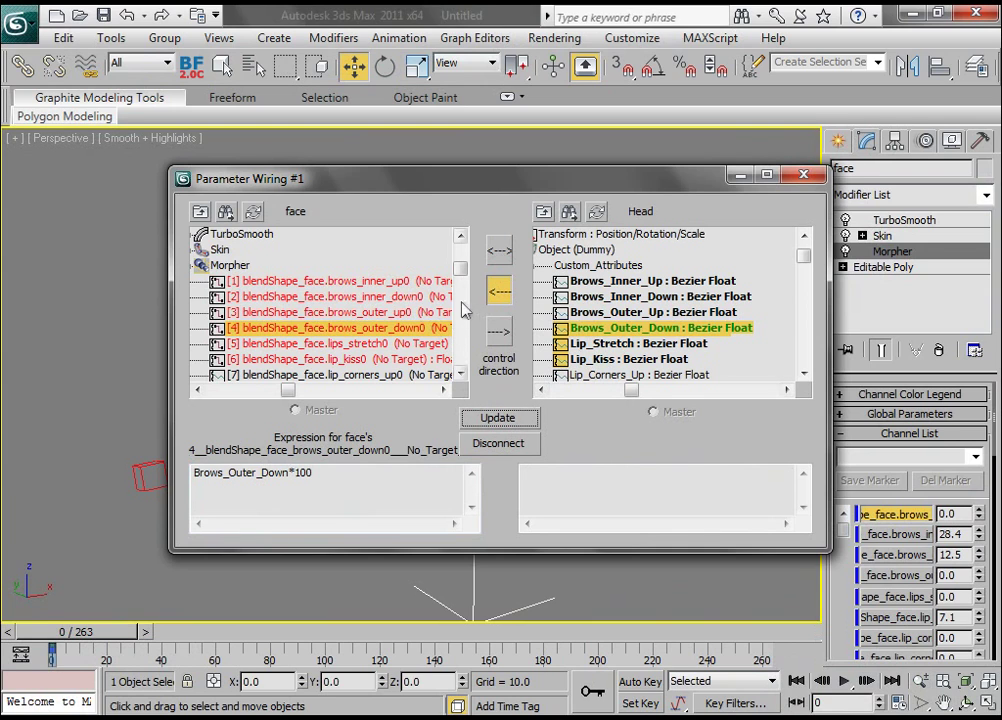
drag(461, 266, 462, 307)
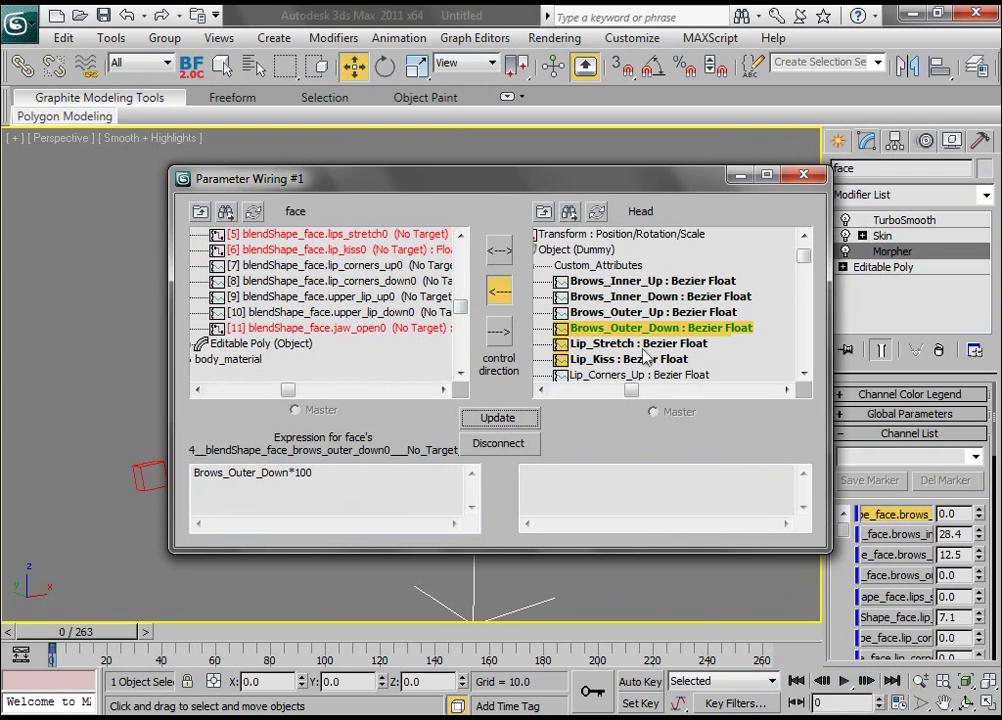
drag(803, 256, 803, 270)
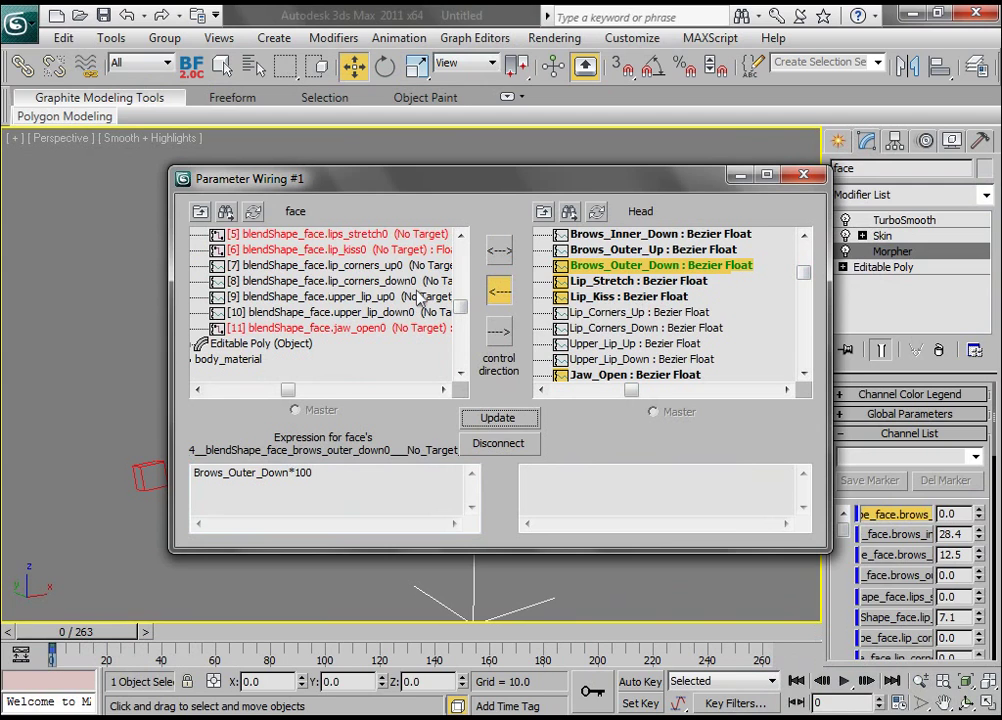
click(807, 175)
Play the animation to check the brow and lip motion on the face, and return to frame 0.
middle_drag(548, 309, 530, 336)
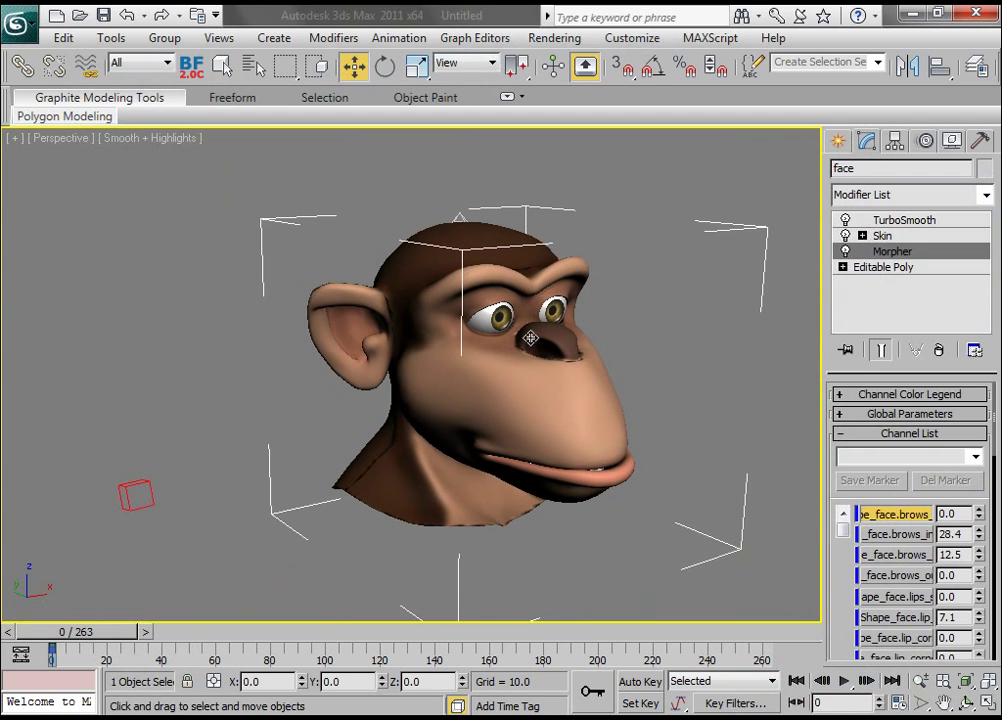
click(846, 682)
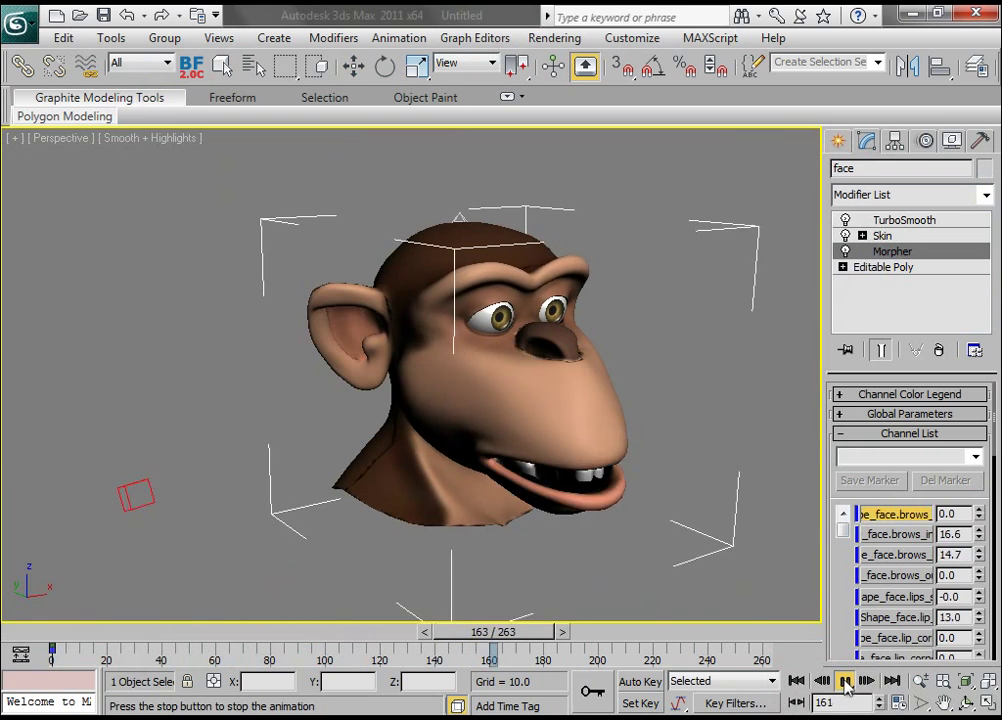
click(847, 682)
key(Home)
middle_drag(521, 494, 522, 455)
scroll(533, 450, up, 2)
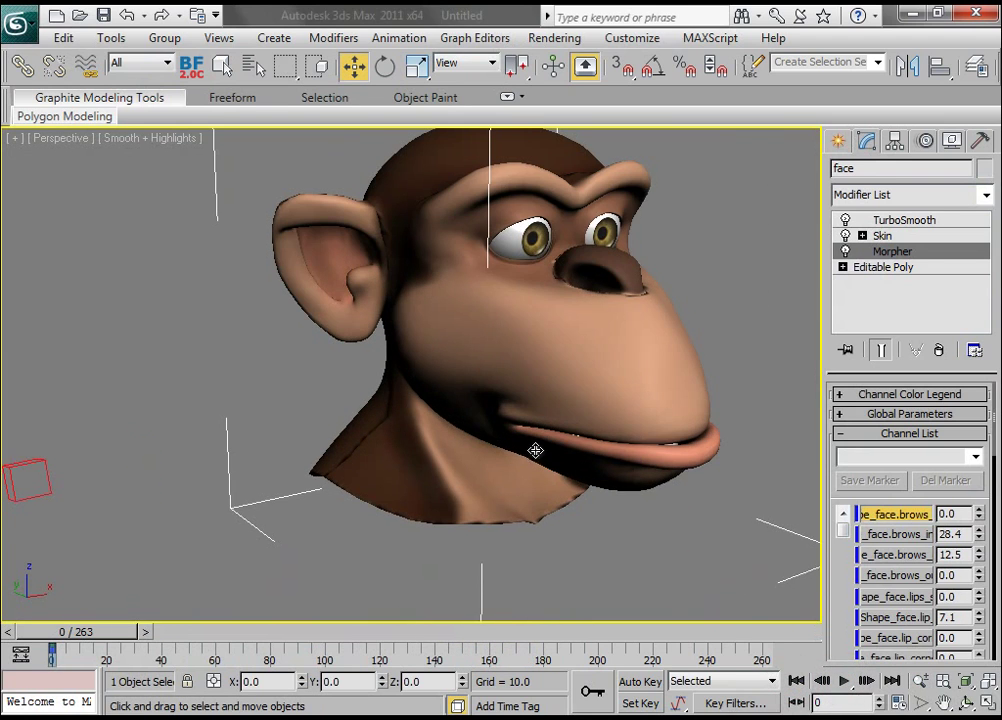
Go to frame 48 and hide the face mesh to expose the inner mouth parts.
middle_drag(564, 406, 567, 415)
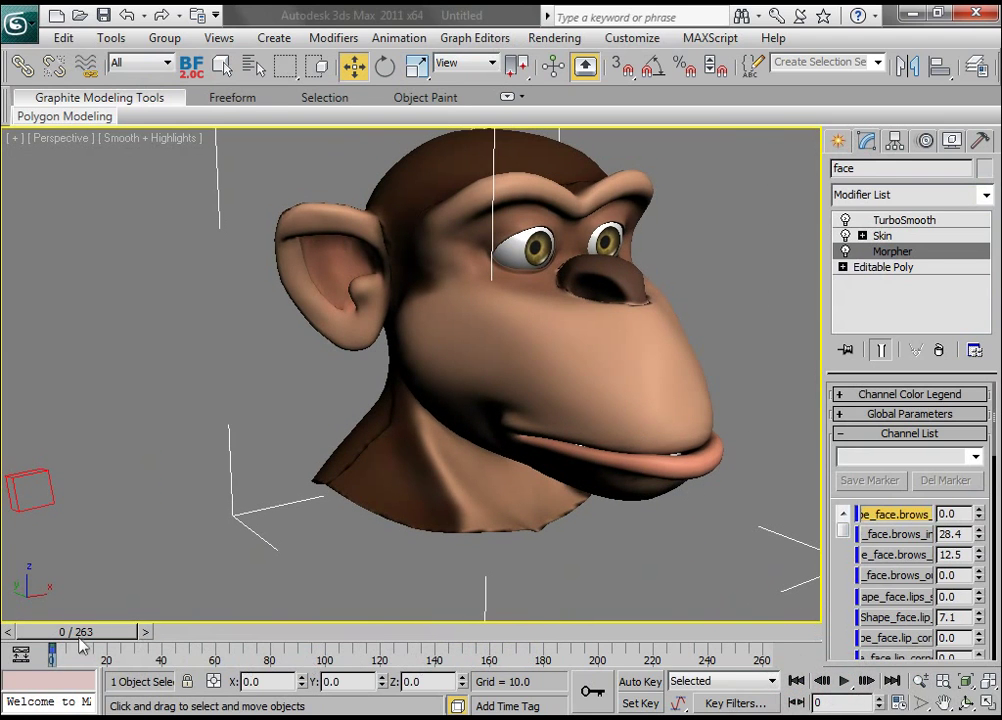
drag(80, 636, 204, 634)
click(515, 332)
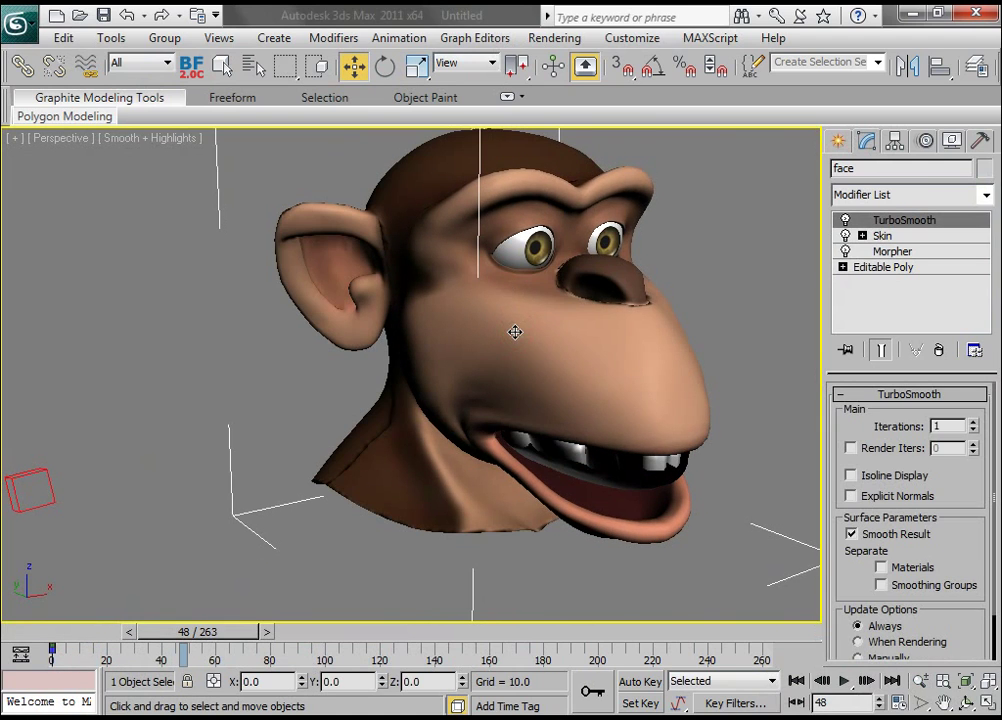
right_click(514, 332)
click(622, 268)
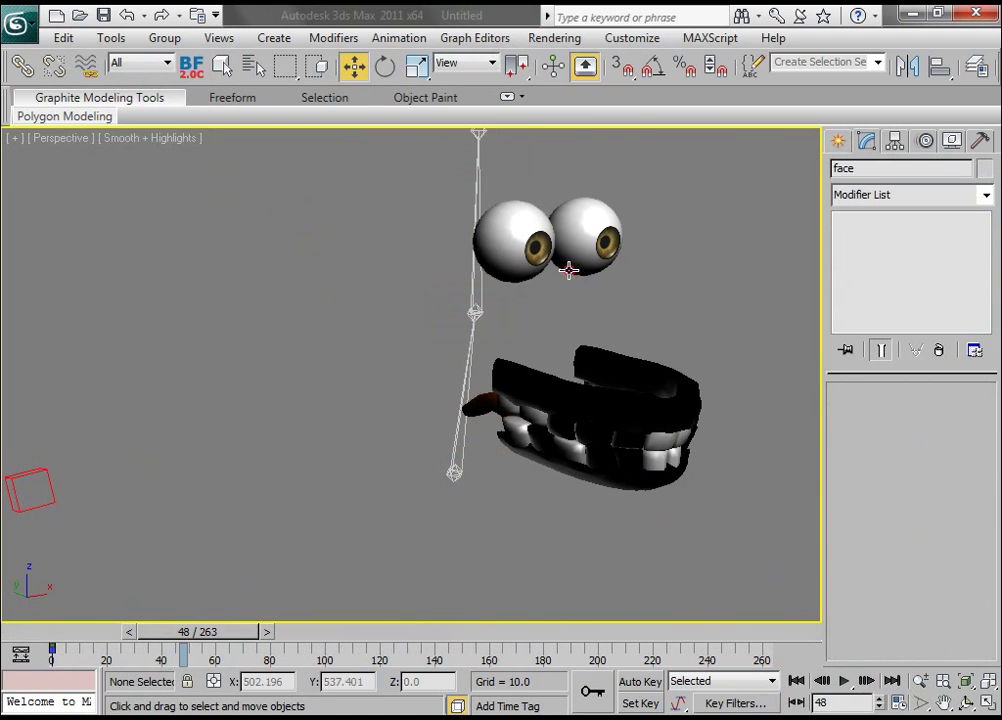
Flip all polygons of inner_mouth_lower at the Editable Poly level, and return to its Morpher modifier.
click(560, 433)
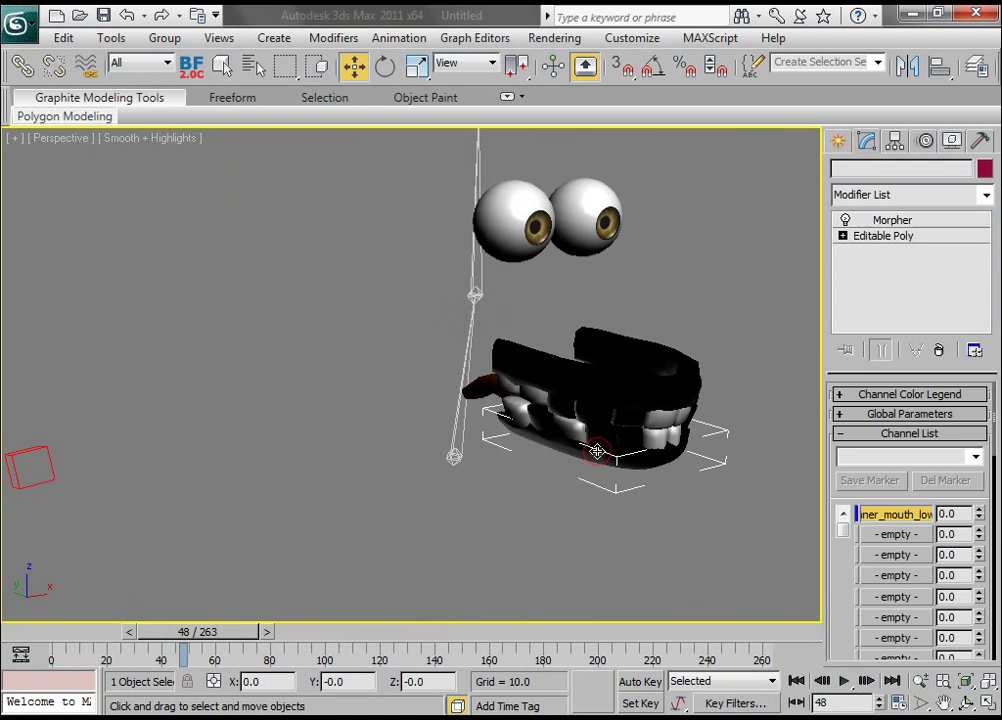
click(890, 246)
click(843, 236)
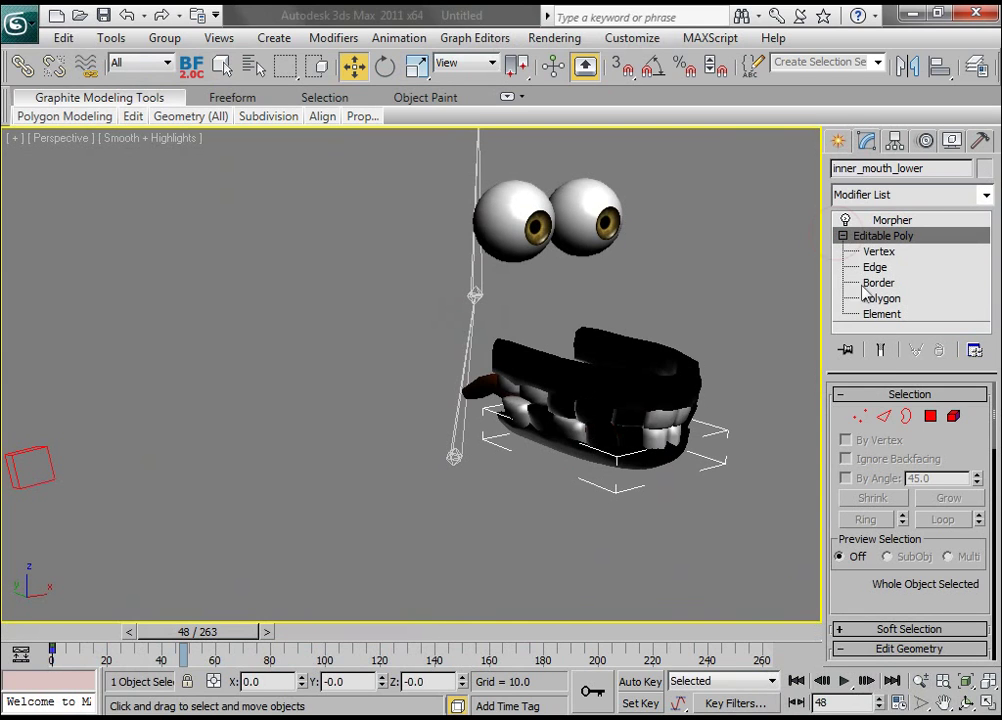
click(924, 416)
click(642, 460)
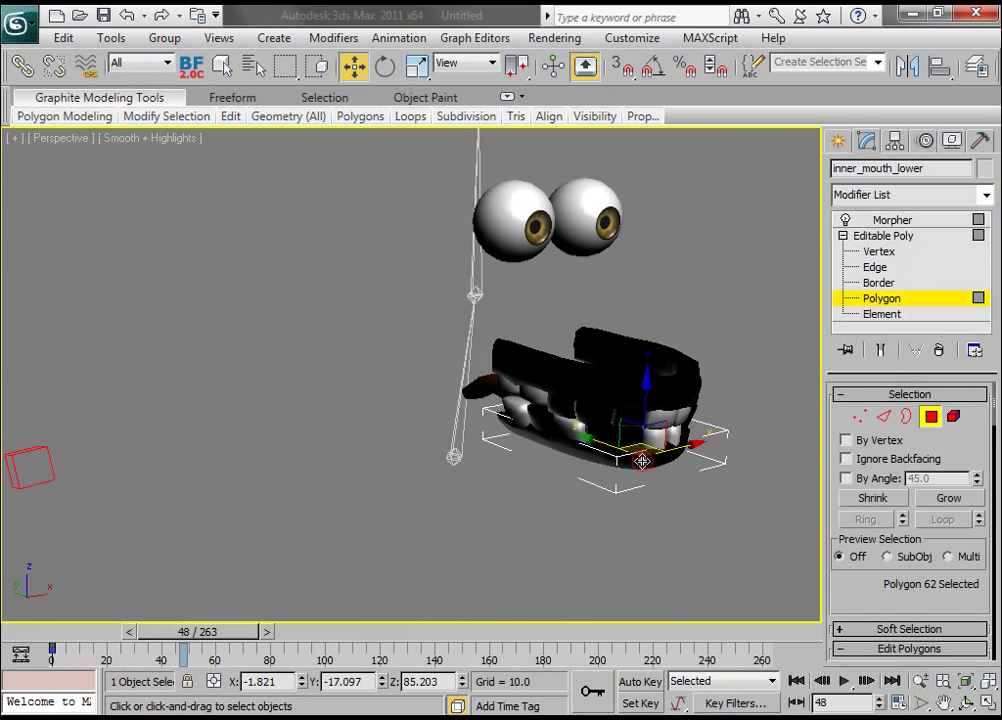
key(ctrl+a)
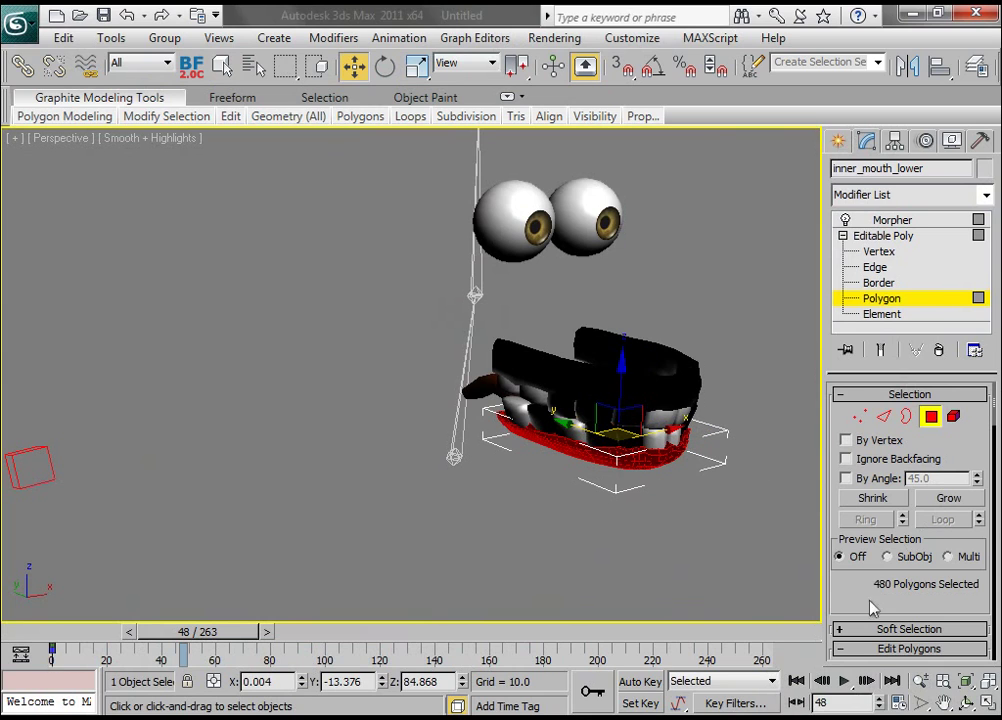
drag(866, 598, 866, 473)
scroll(865, 473, down, 2)
click(946, 556)
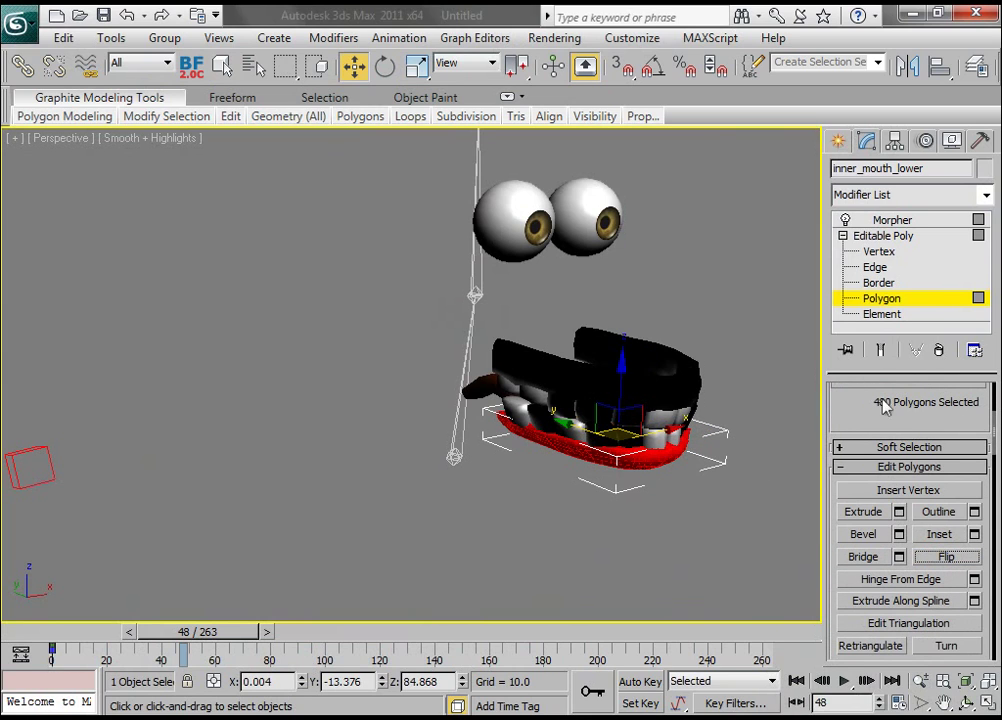
click(843, 236)
click(886, 220)
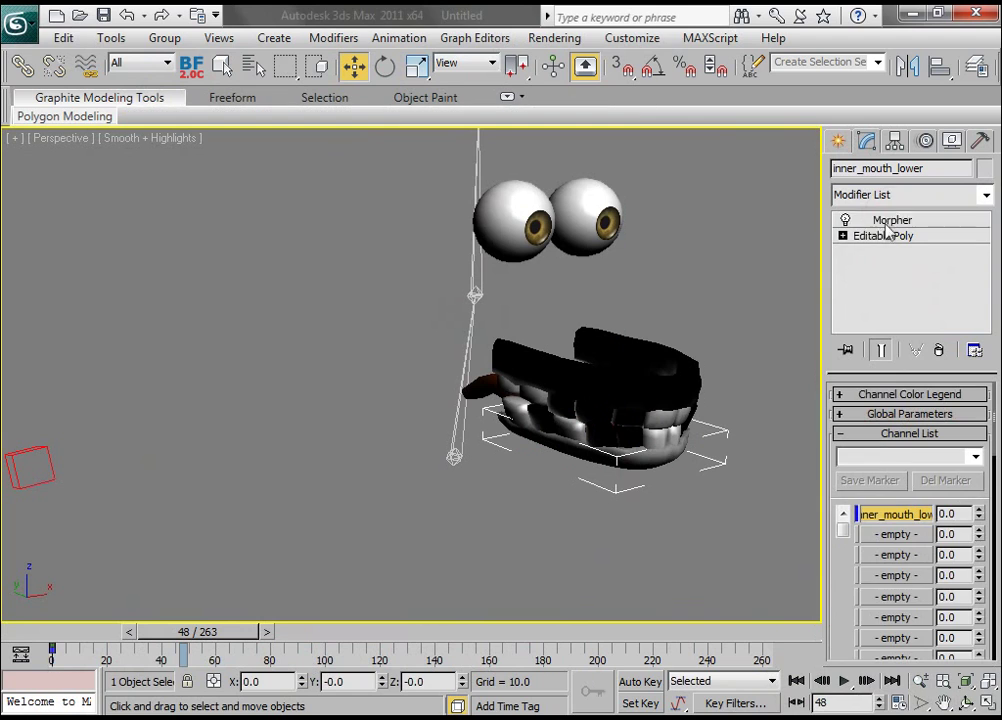
middle_drag(503, 518, 509, 497)
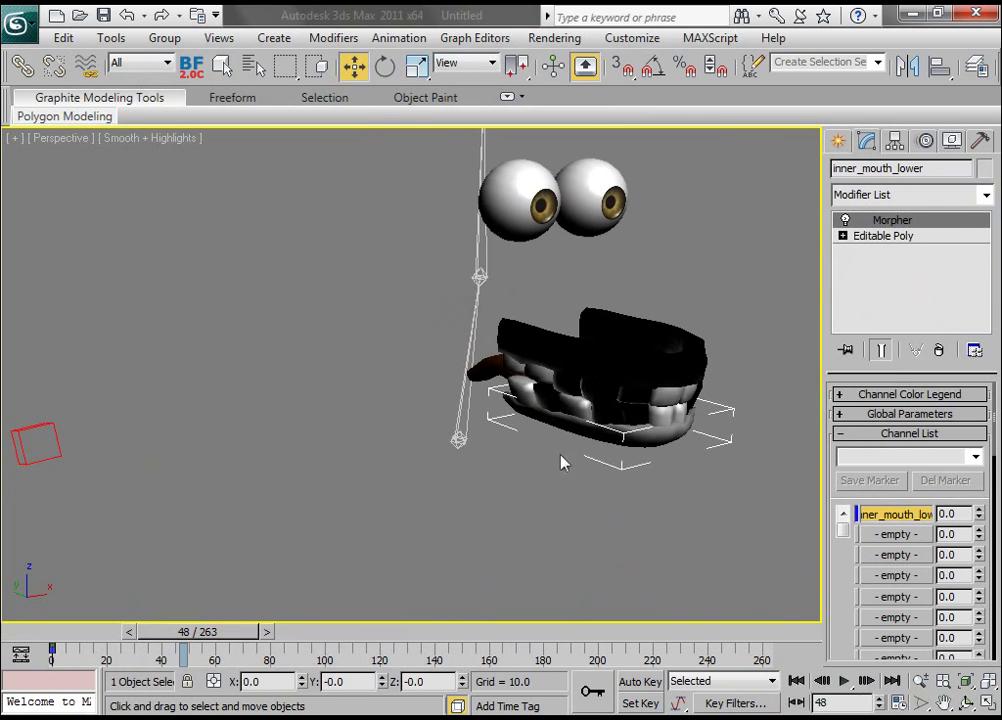
alt+middle_drag(629, 436, 629, 440)
right_click(629, 440)
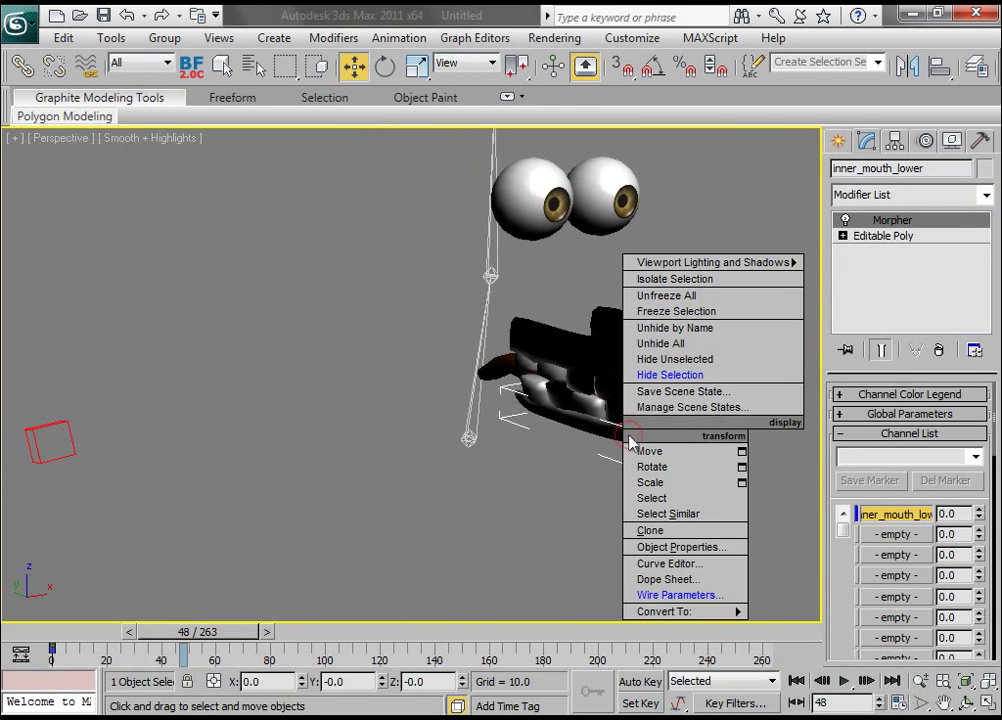
click(642, 595)
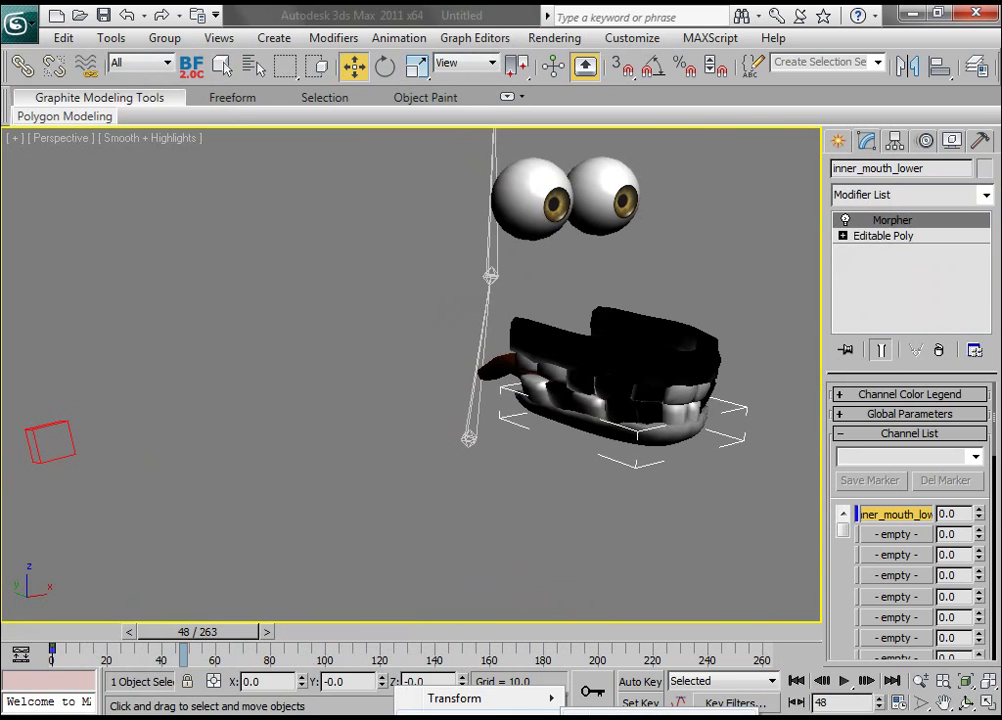
click(455, 698)
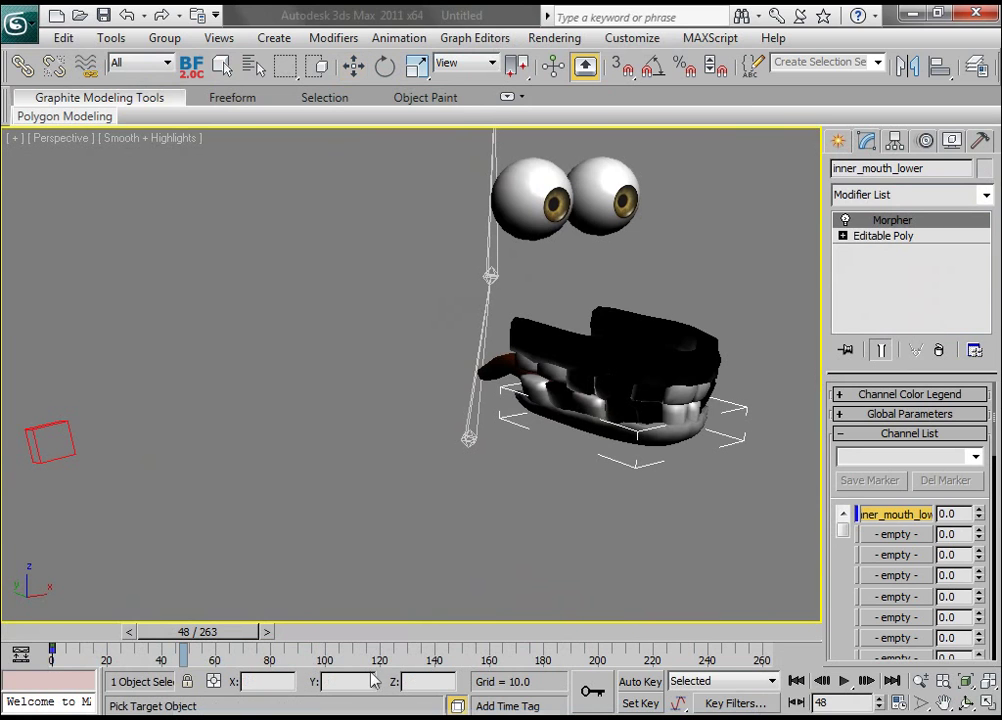
click(58, 420)
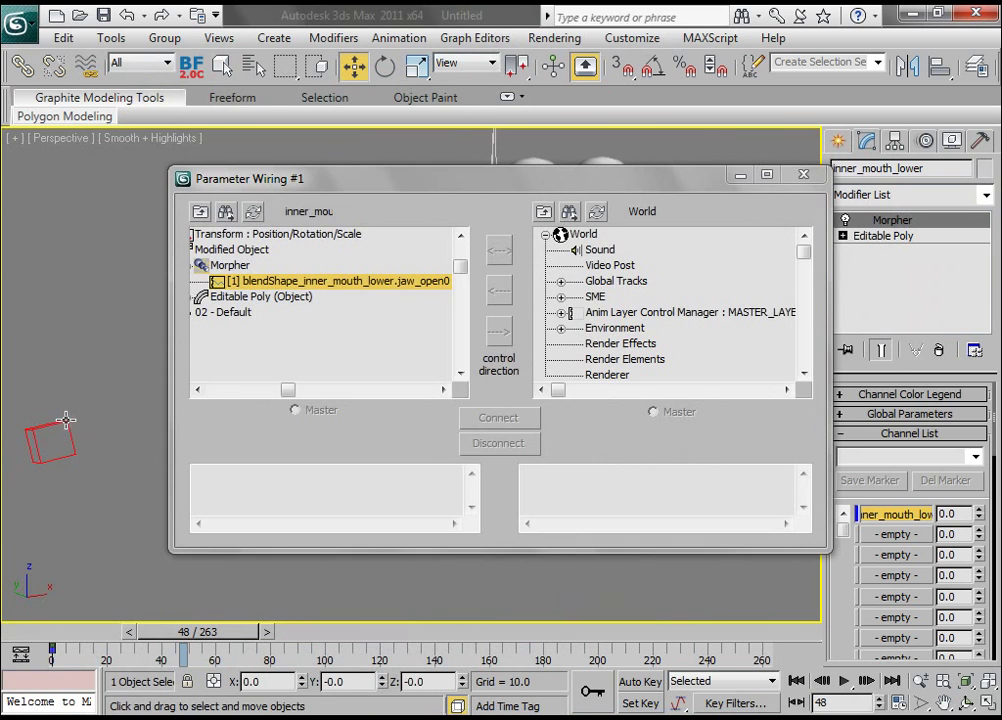
click(803, 174)
middle_drag(380, 320, 422, 281)
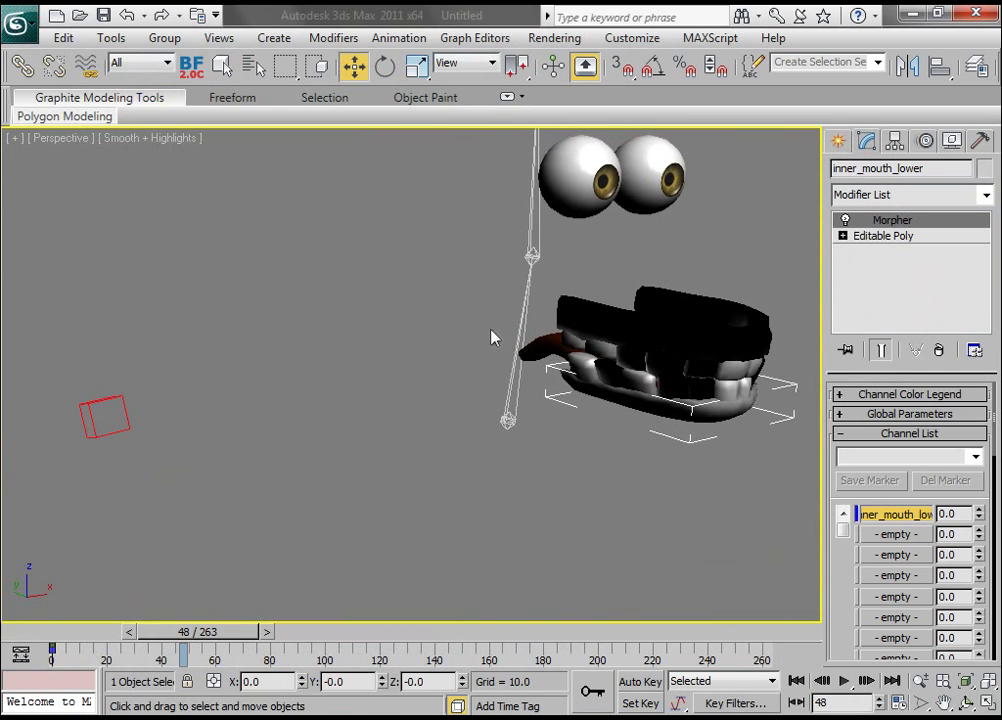
middle_drag(537, 305, 534, 313)
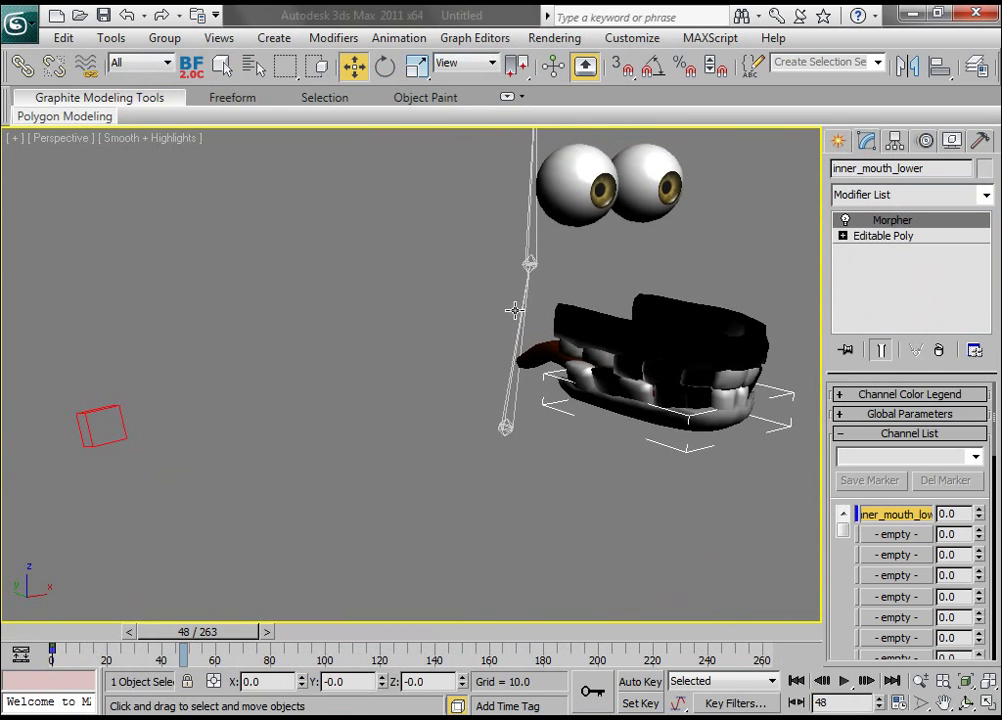
right_click(565, 389)
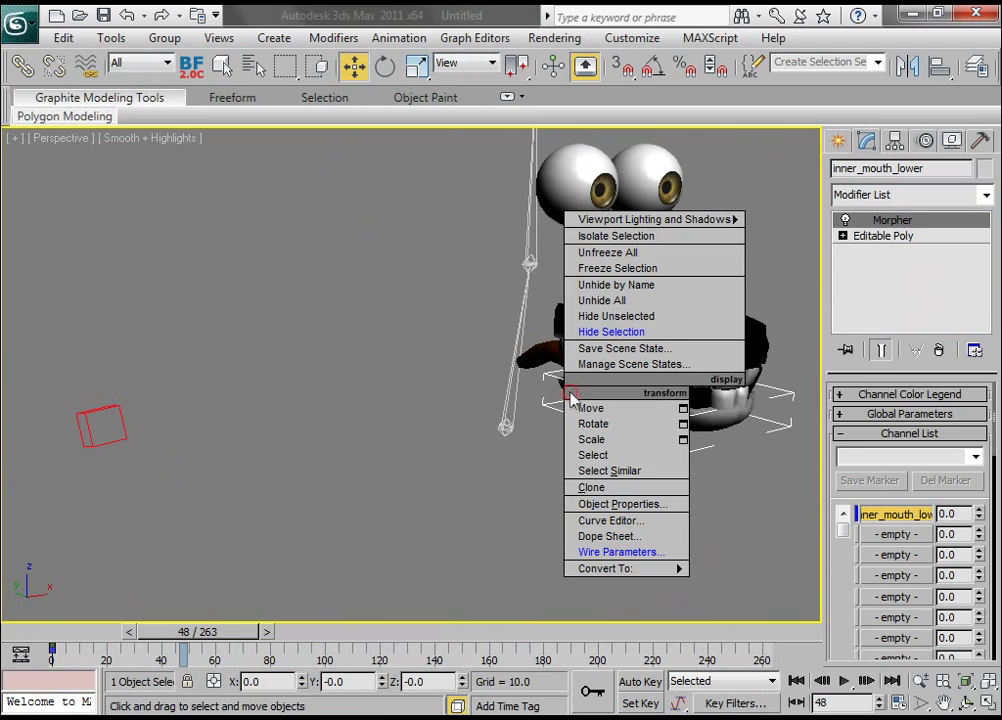
click(605, 552)
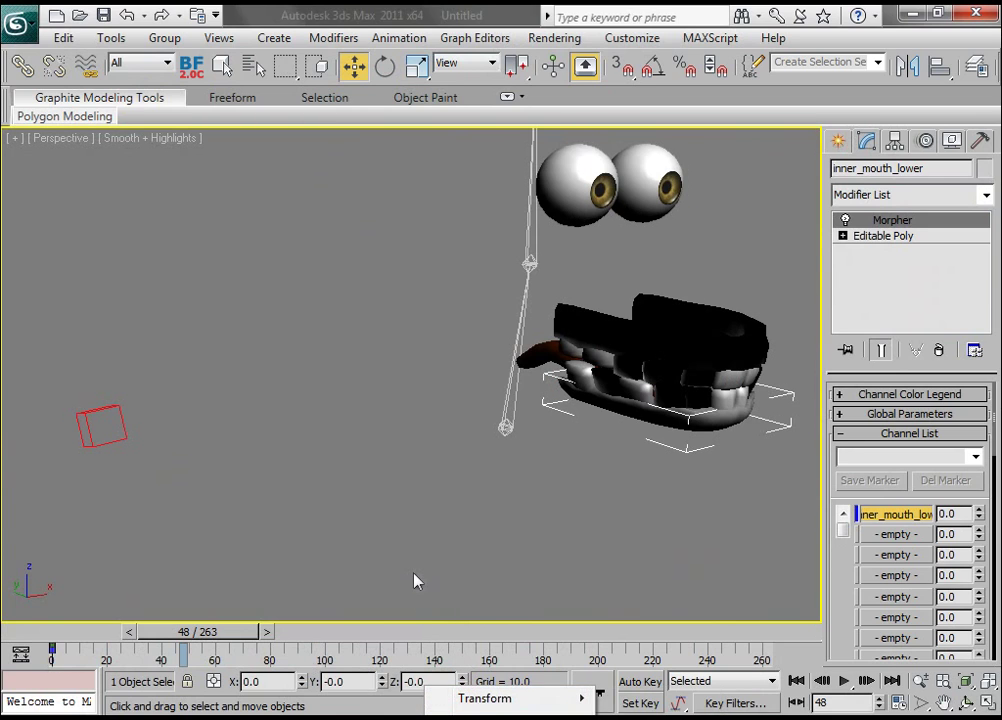
click(460, 685)
Open parameter wiring between inner_mouth_lower's jaw_open0 Morpher channel and the Head helper's Jaw_Open custom attribute.
right_click(578, 389)
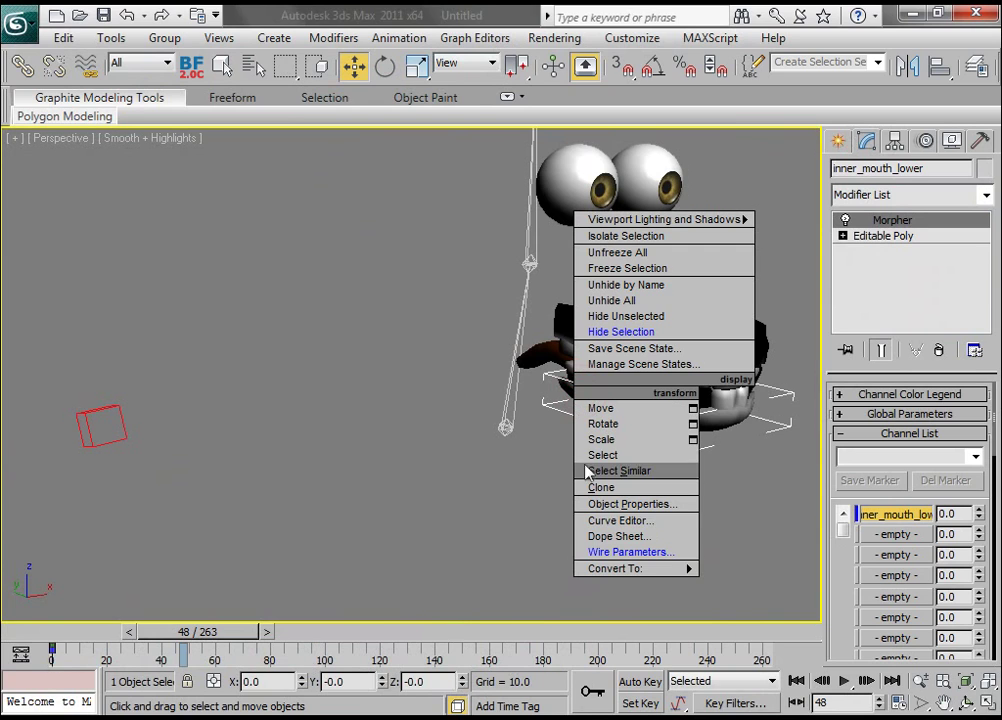
click(604, 550)
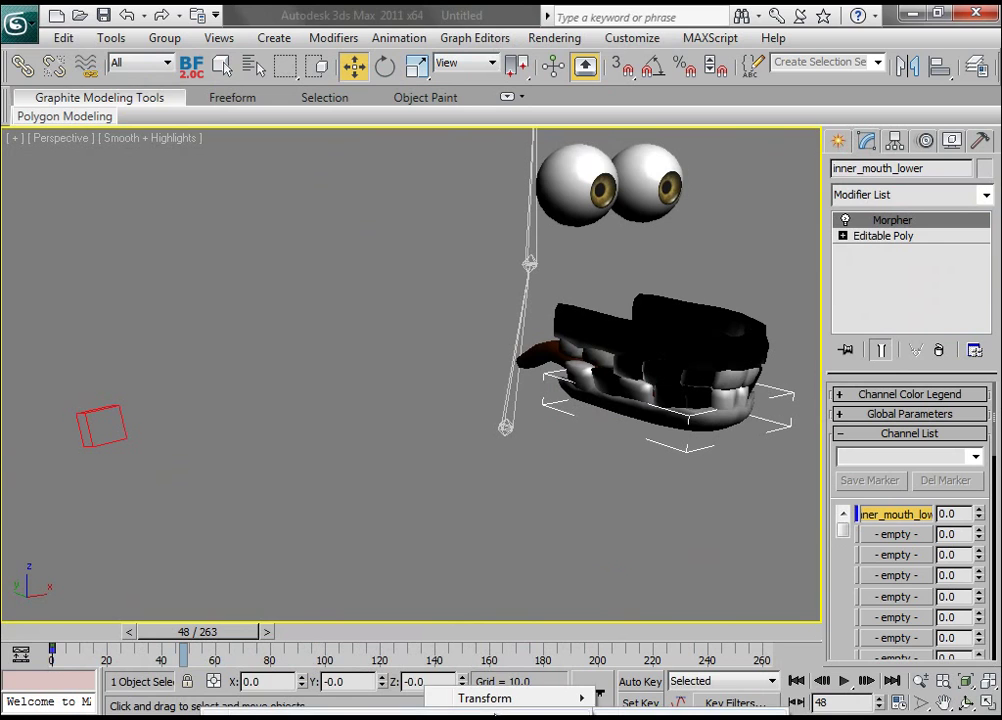
click(497, 713)
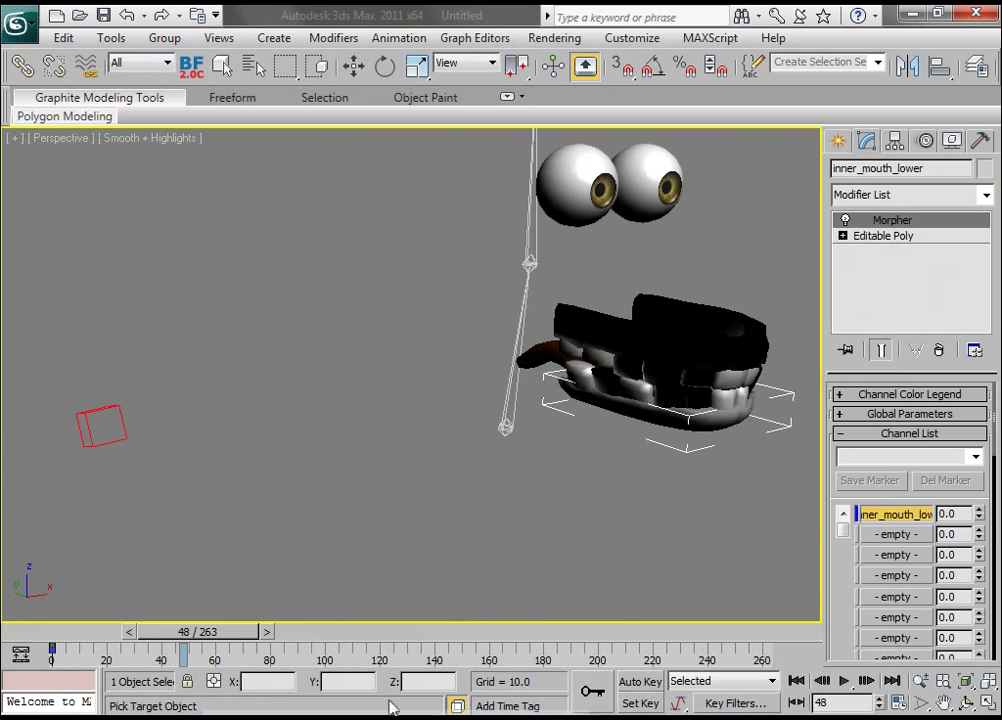
click(98, 415)
mouse_move(149, 452)
mouse_move(280, 443)
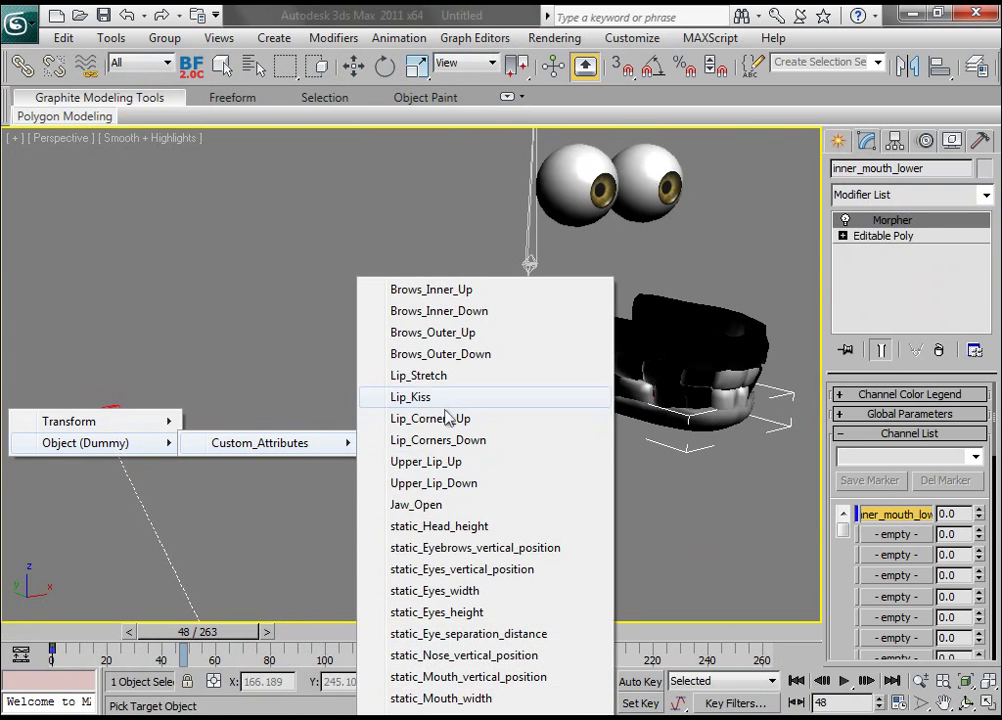
click(428, 505)
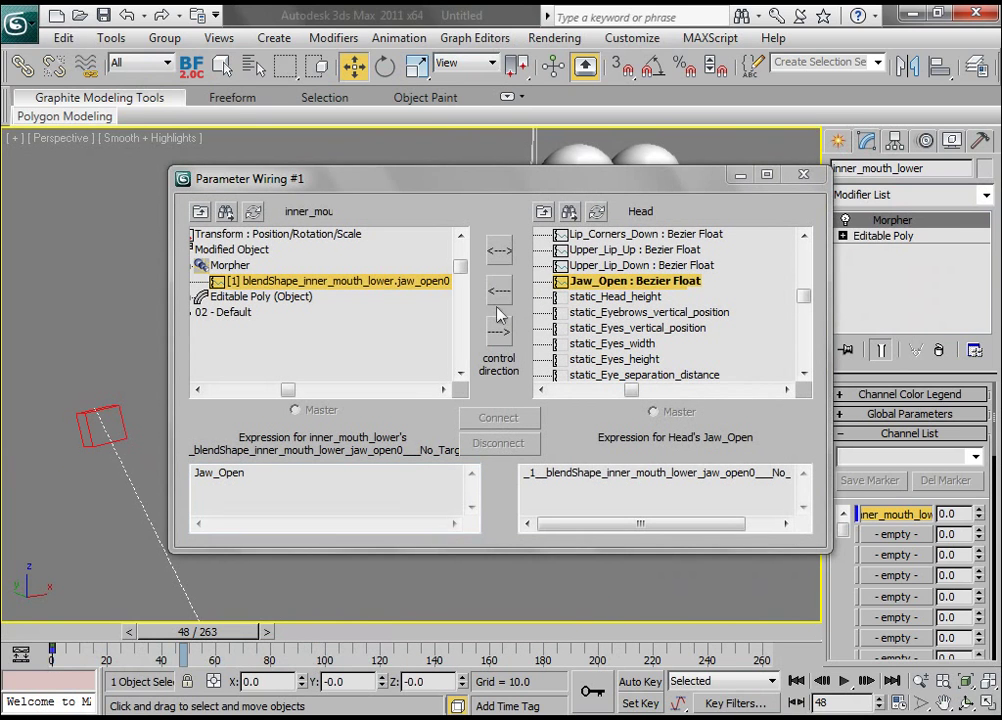
Connect Head's Jaw_Open one-way to drive inner_mouth_lower's jaw_open0 with the expression Jaw_Open*100, and close the wiring dialog.
click(499, 290)
click(498, 417)
click(253, 487)
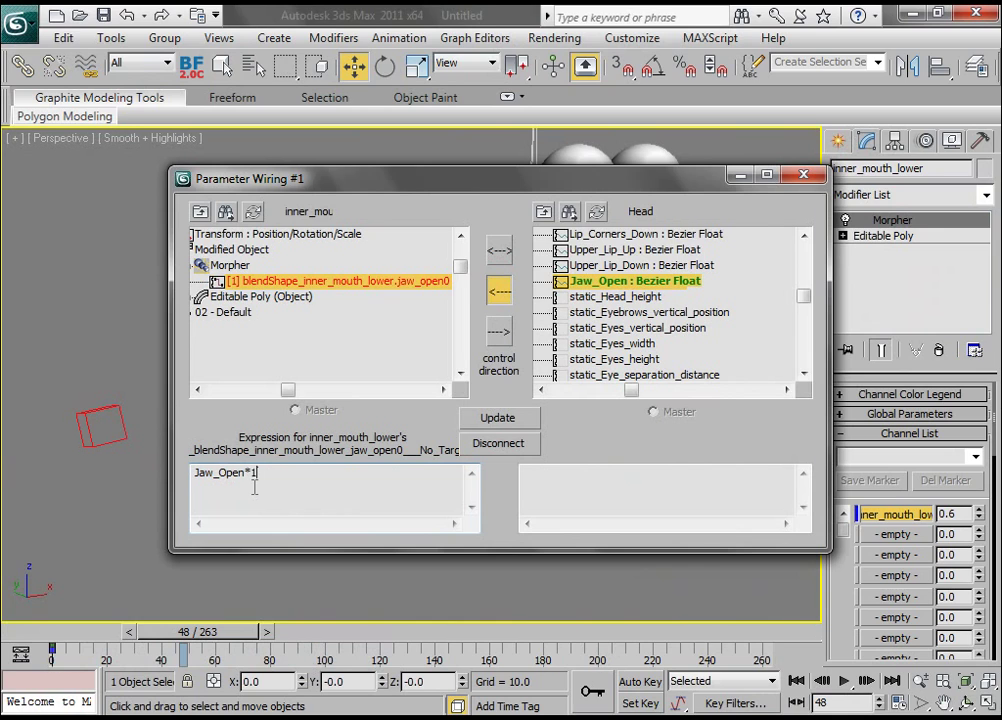
click(520, 418)
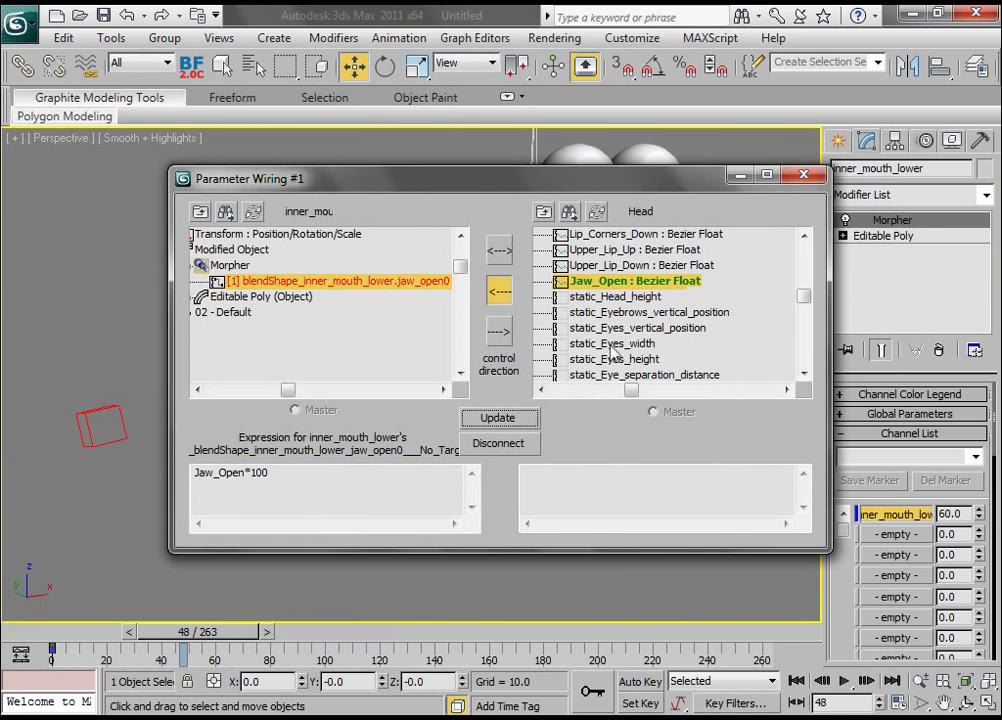
drag(687, 183, 663, 180)
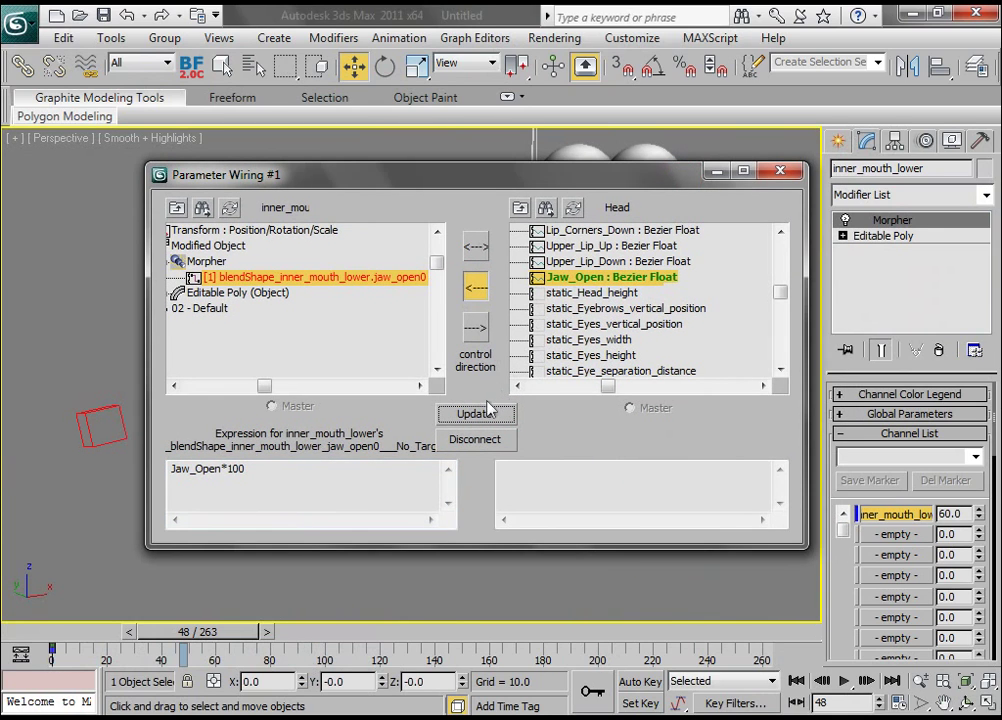
click(784, 174)
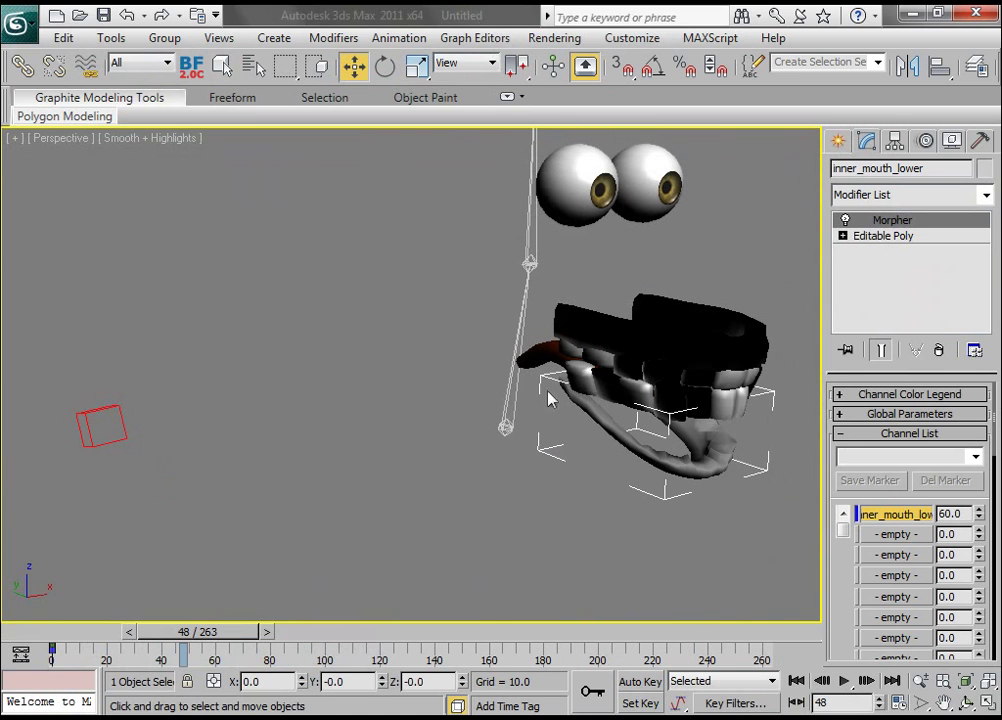
Return to frame 0, select teeth_lower, and test its jaw_open0 Morpher channel.
drag(207, 640, 63, 633)
key(w)
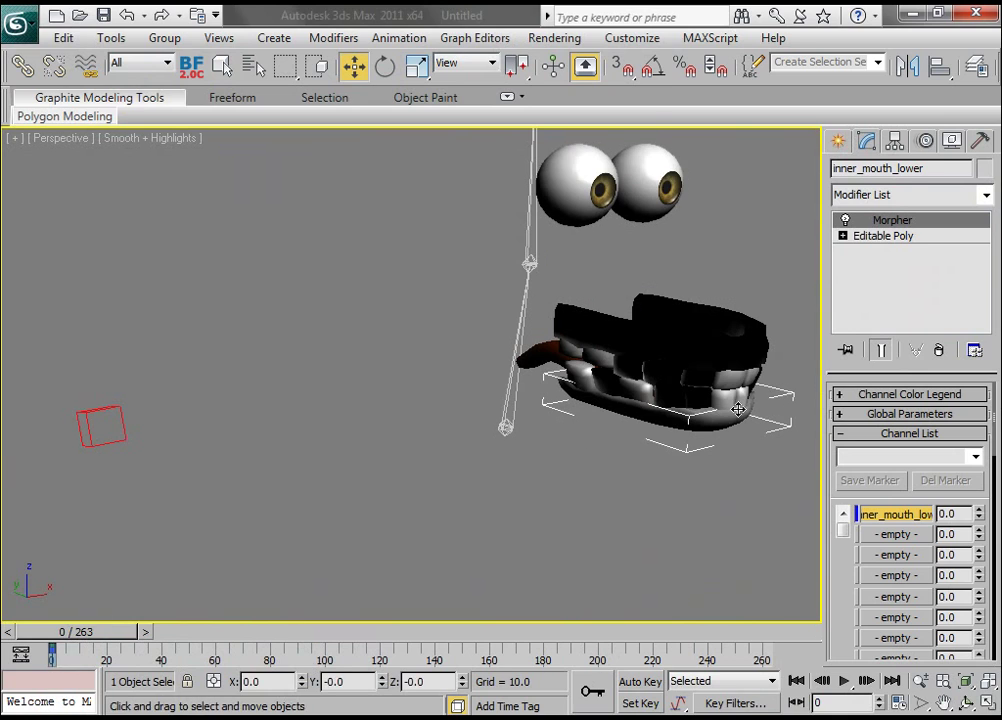
click(729, 397)
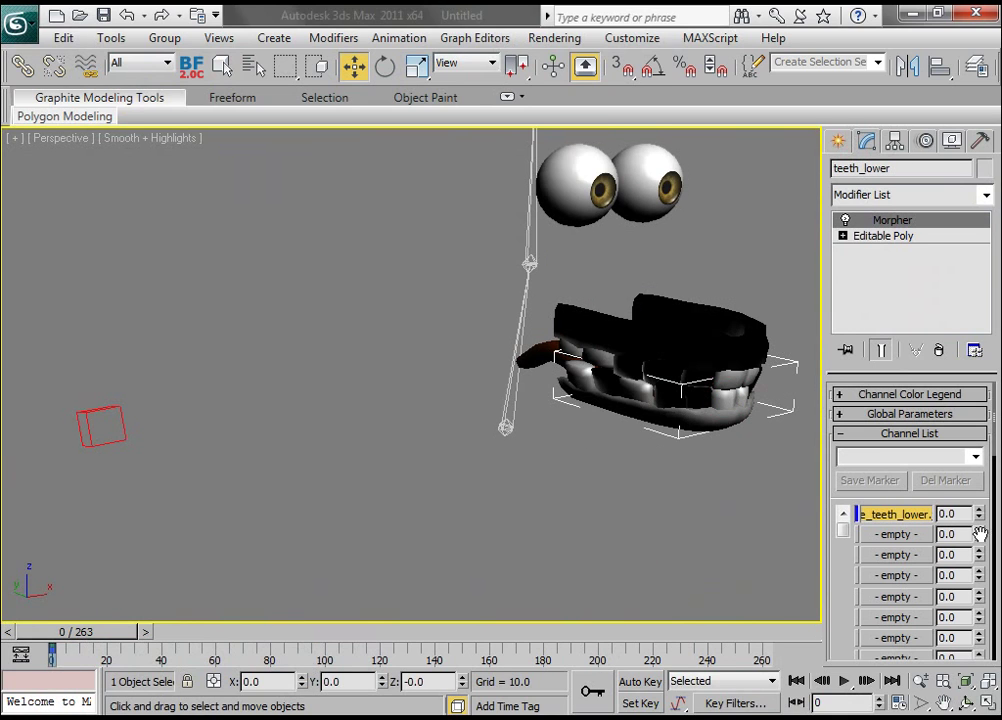
drag(982, 515, 996, 540)
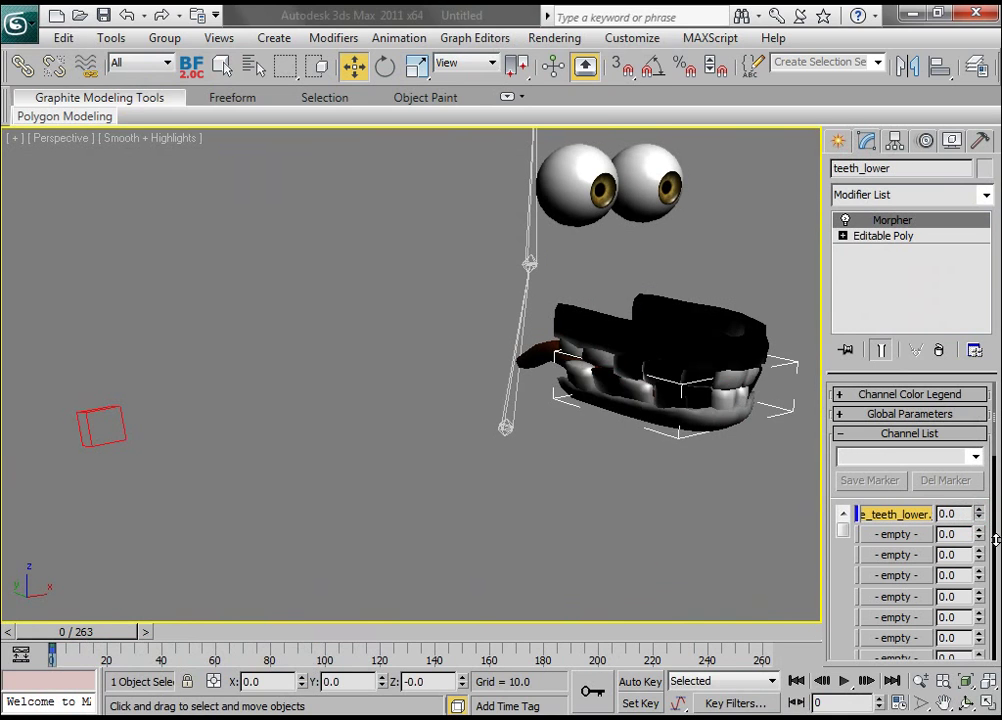
Open parameter wiring between teeth_lower's jaw_open0 Morpher channel and the Head helper's Jaw_Open custom attribute.
right_click(618, 387)
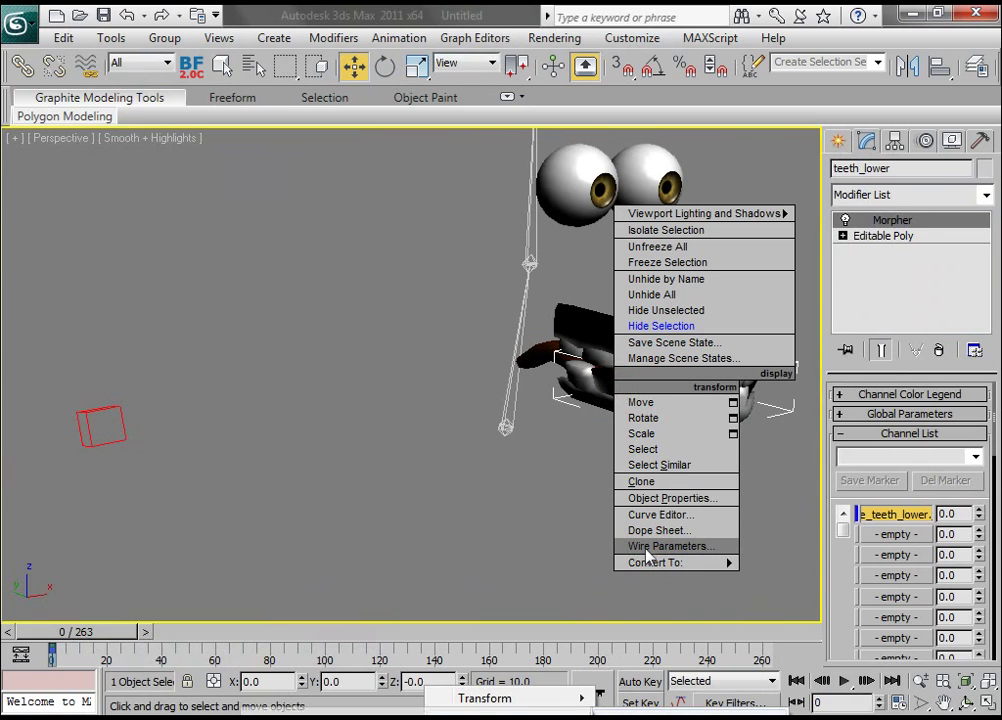
click(484, 710)
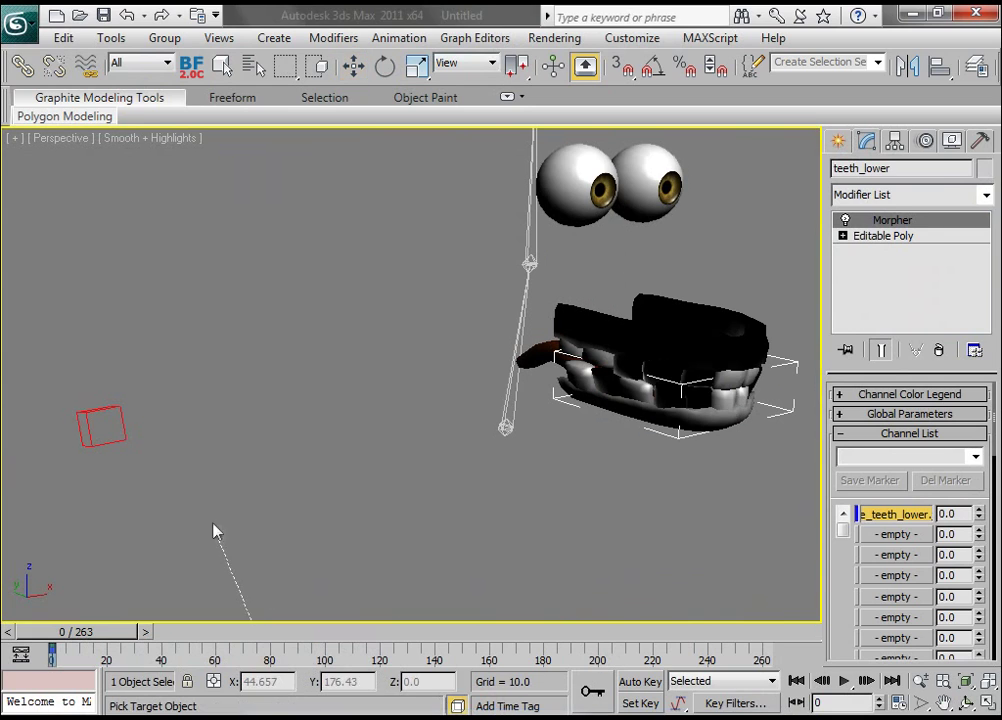
click(113, 408)
mouse_move(143, 455)
mouse_move(273, 455)
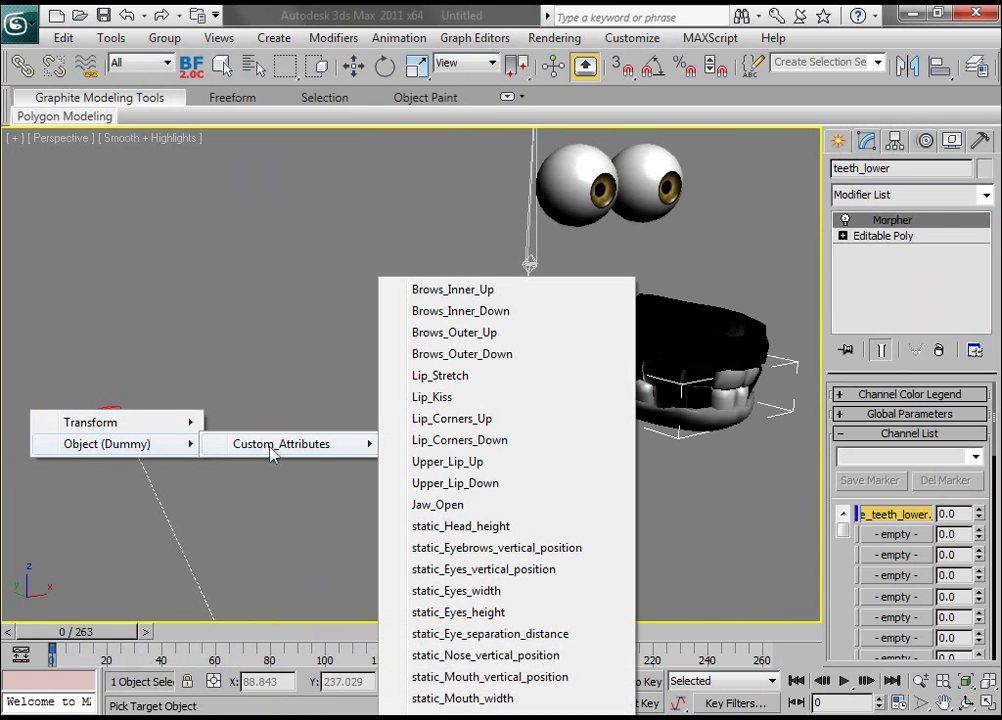
click(440, 505)
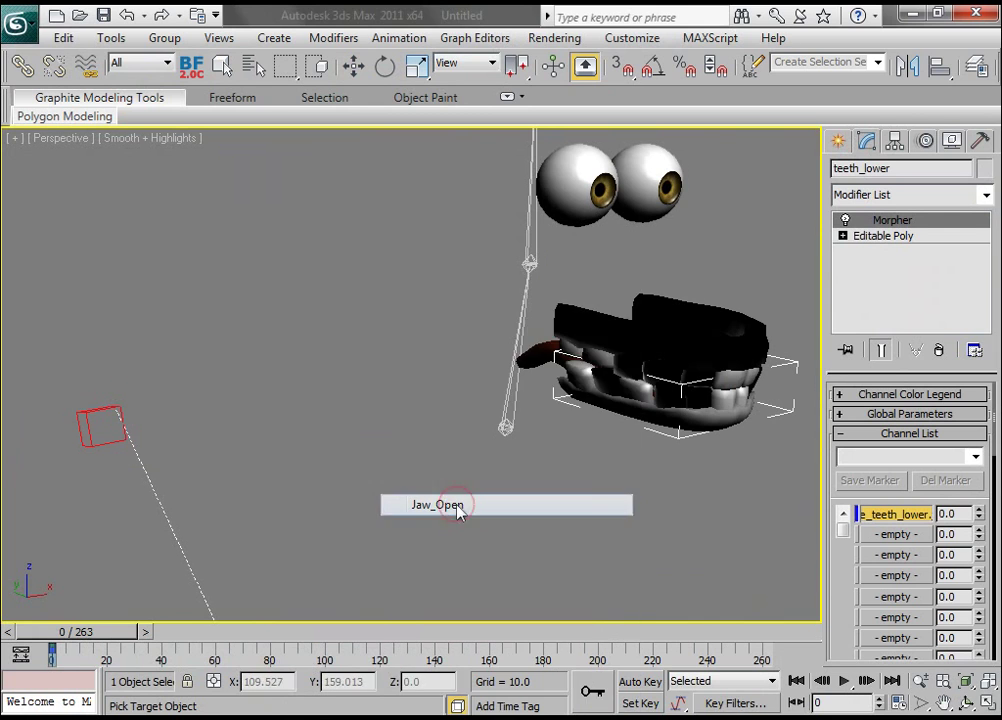
Connect Head's Jaw_Open one-way to drive teeth_lower's jaw_open0 with the expression Jaw_Open*100, close the wiring dialog, and scrub the timeline.
click(475, 288)
click(474, 413)
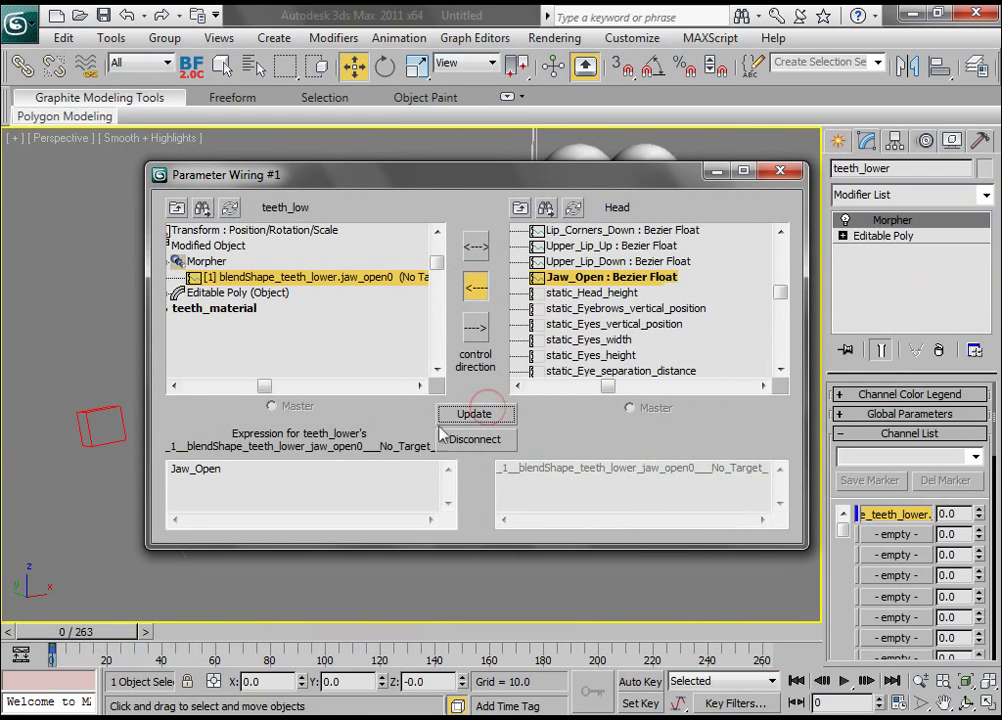
click(258, 468)
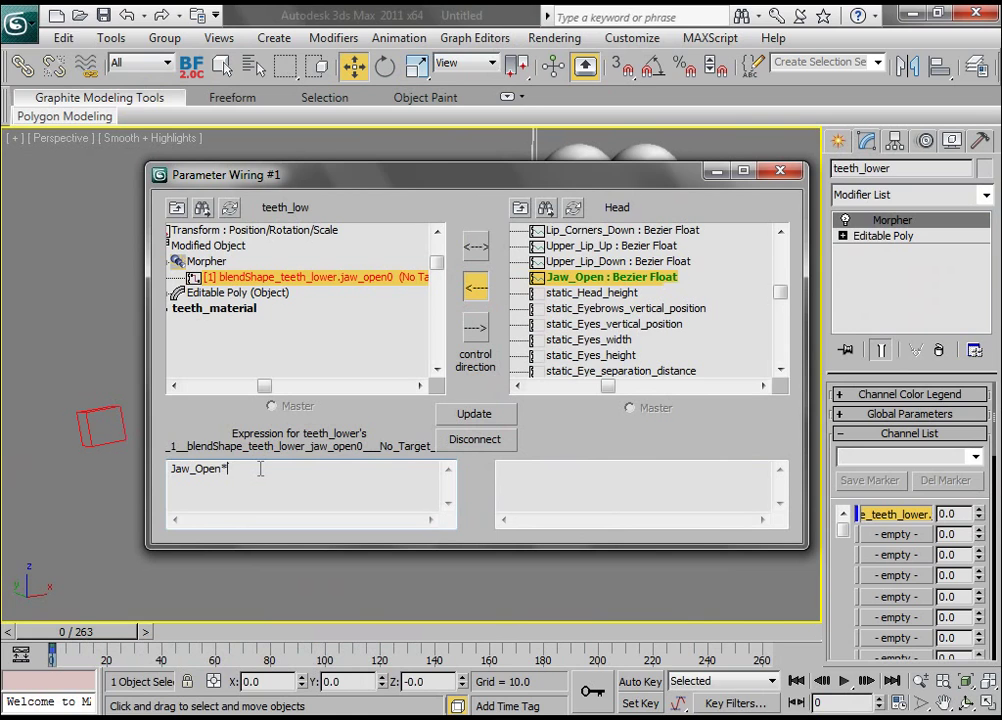
click(461, 413)
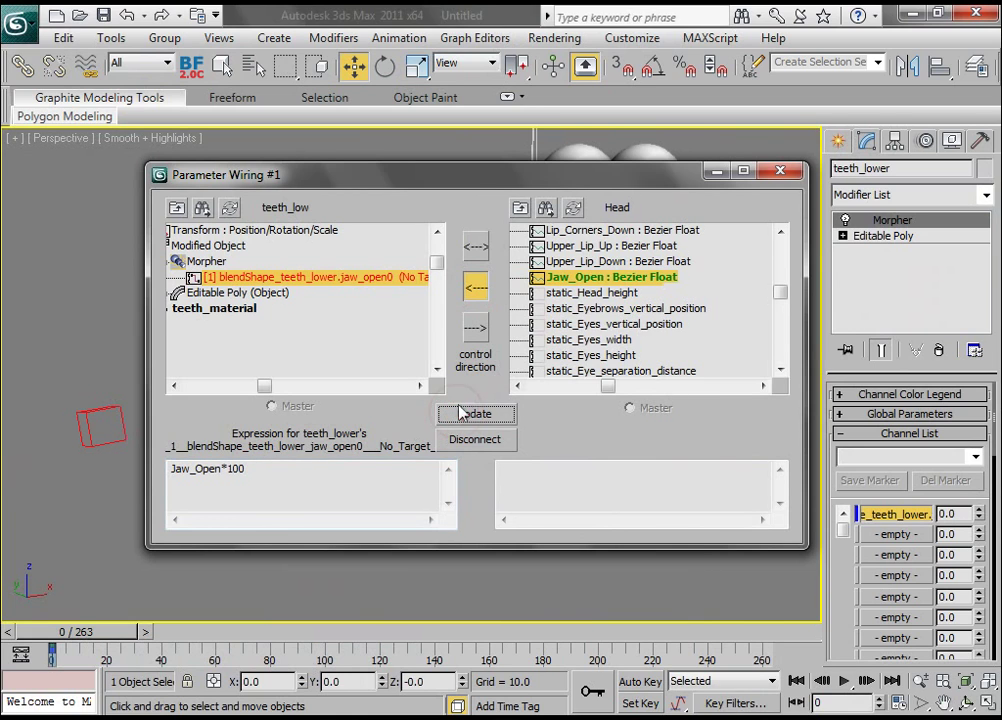
click(780, 171)
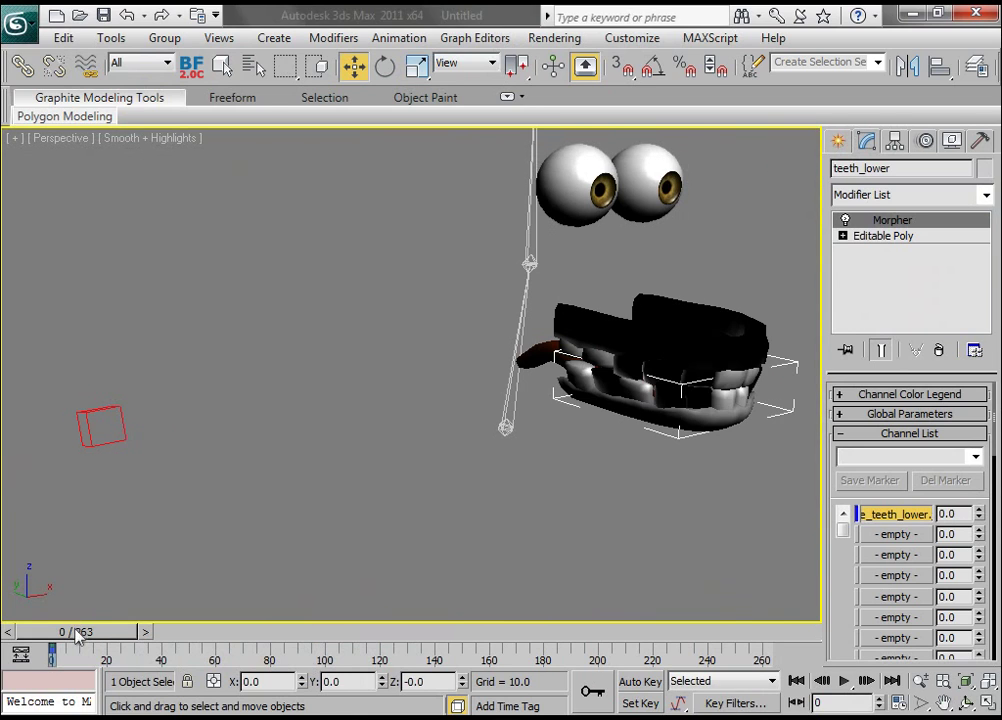
drag(77, 636, 35, 636)
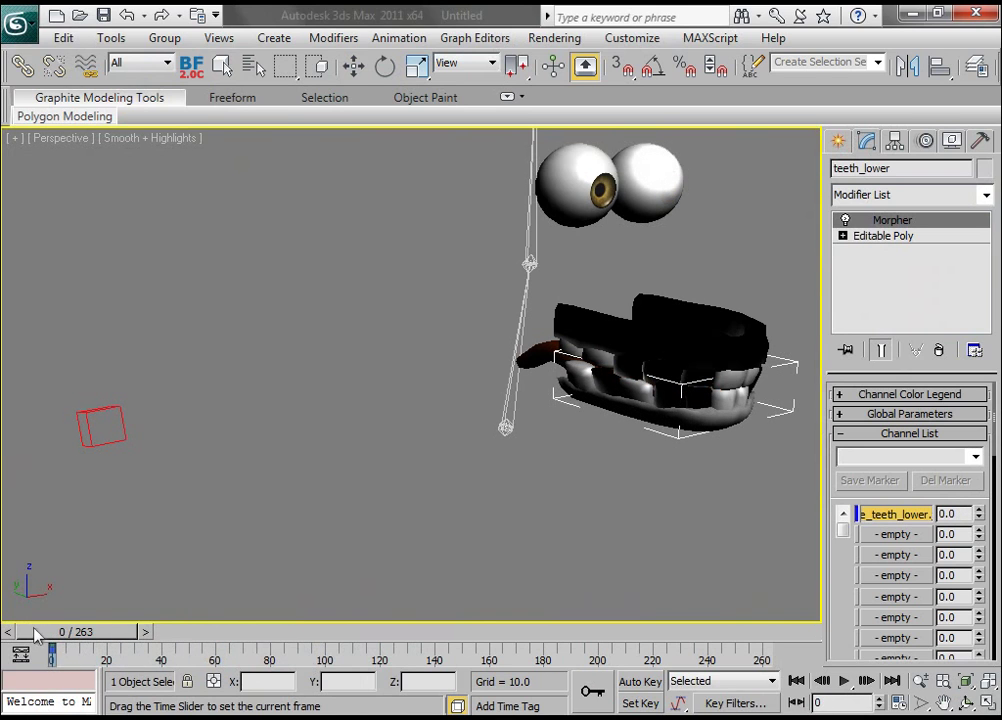
key(w)
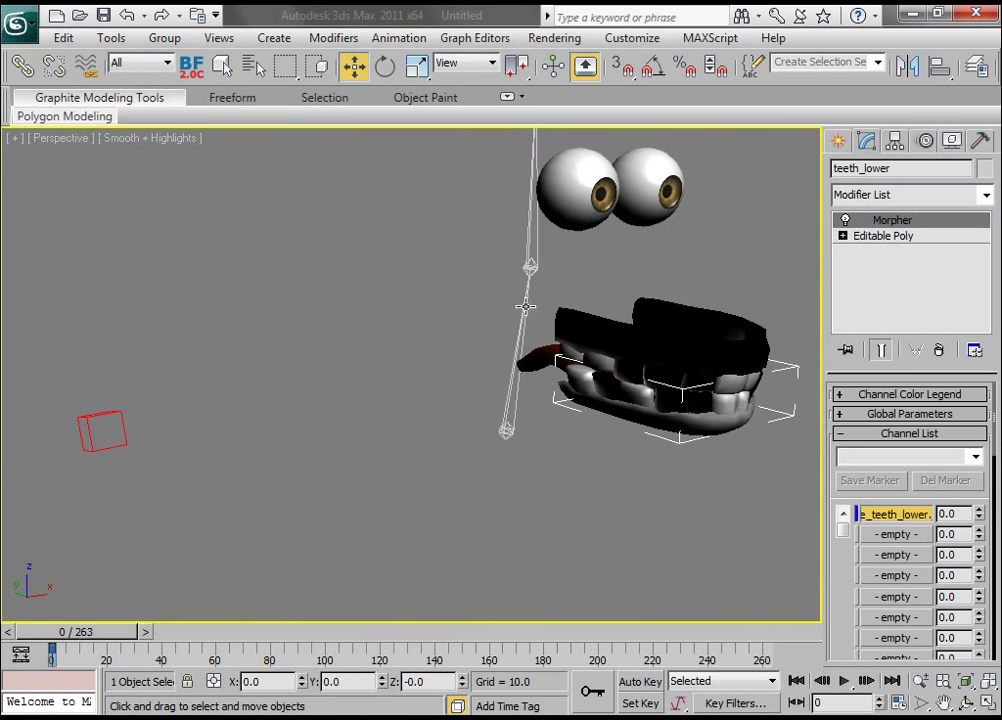
Select the chimp rig's head dummy, try rotating it, and undo the trial rotation.
click(524, 306)
right_click(524, 306)
click(548, 338)
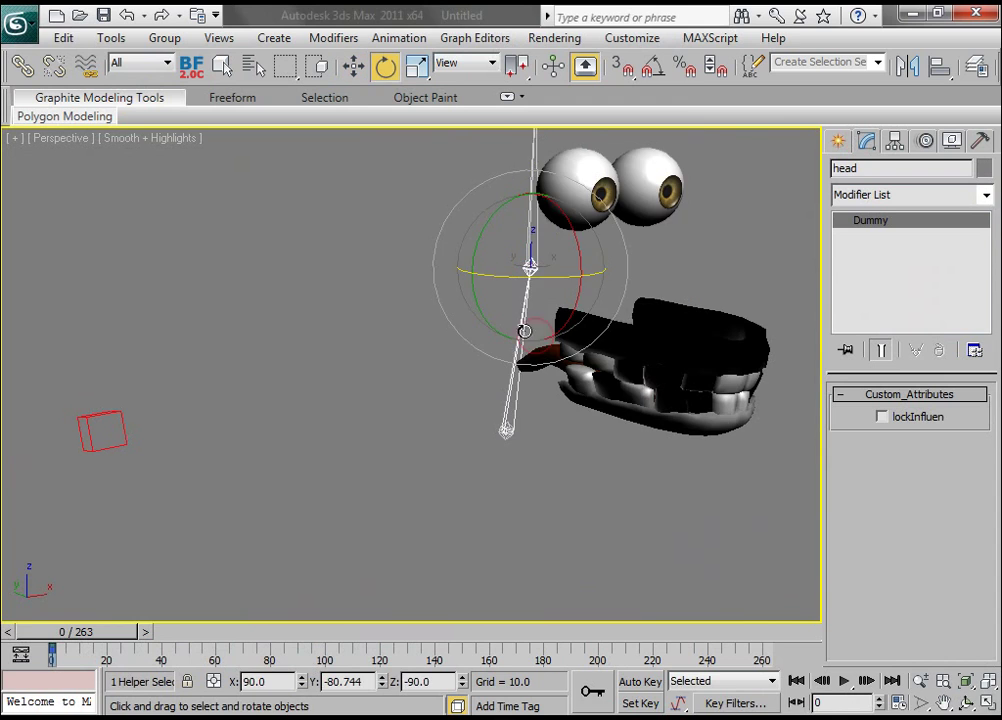
middle_drag(496, 325, 501, 338)
mouse_move(487, 246)
mouse_down()
mouse_move(470, 284)
mouse_move(478, 254)
mouse_up()
click(128, 16)
Open parameter wiring between the rig's head dummy X Rotation and the Head helper's X Rotation.
middle_drag(562, 404, 594, 413)
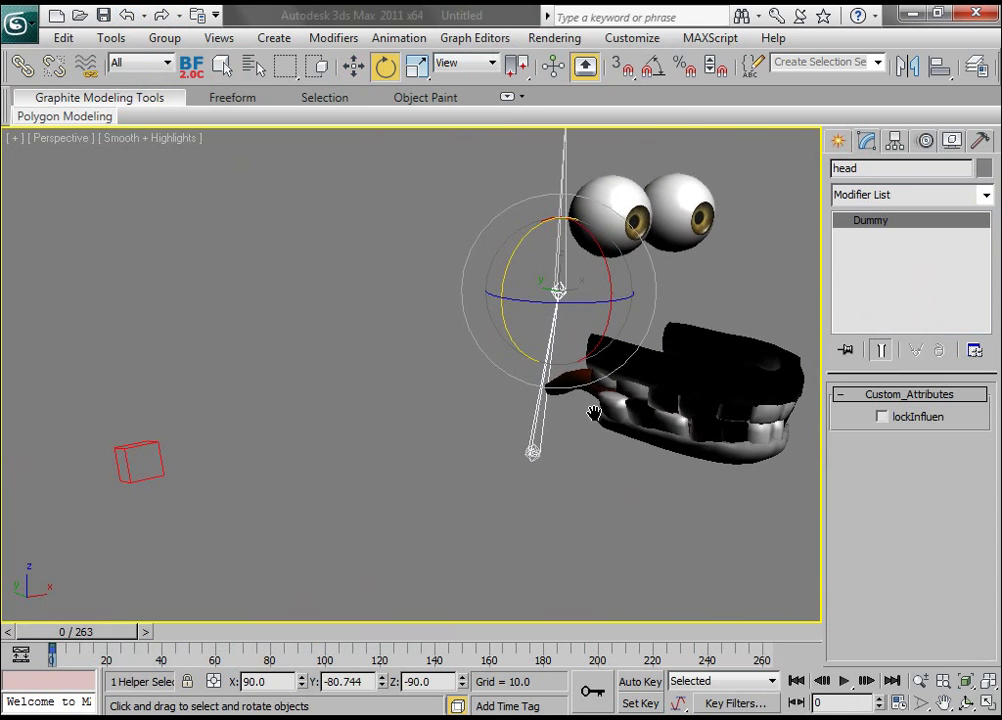
middle_drag(484, 392, 503, 351)
right_click(554, 309)
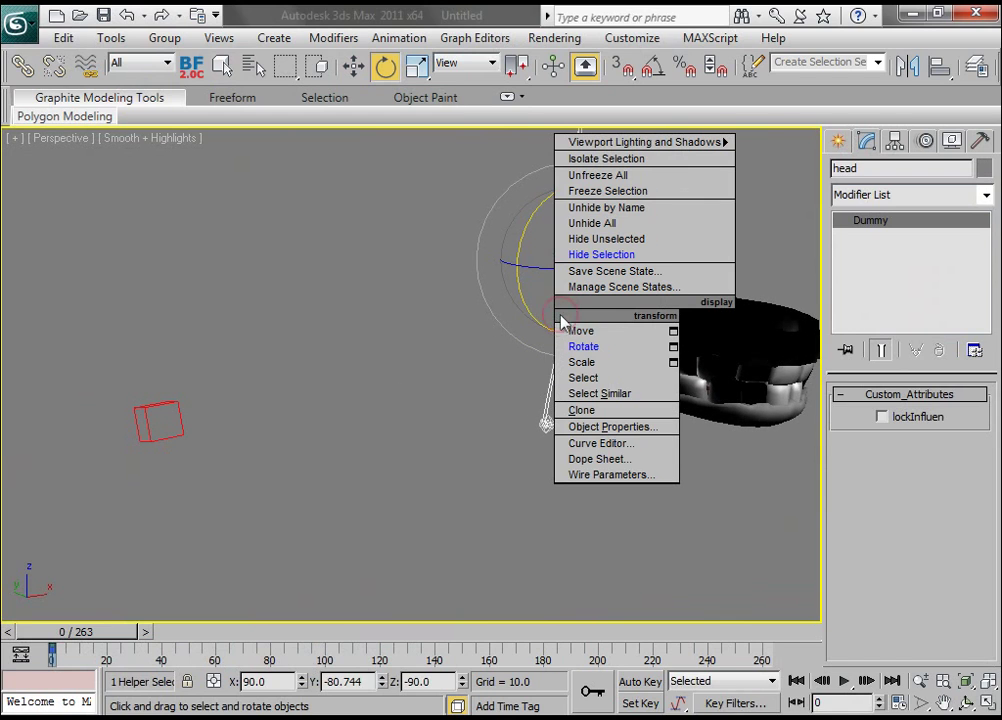
click(610, 475)
click(490, 265)
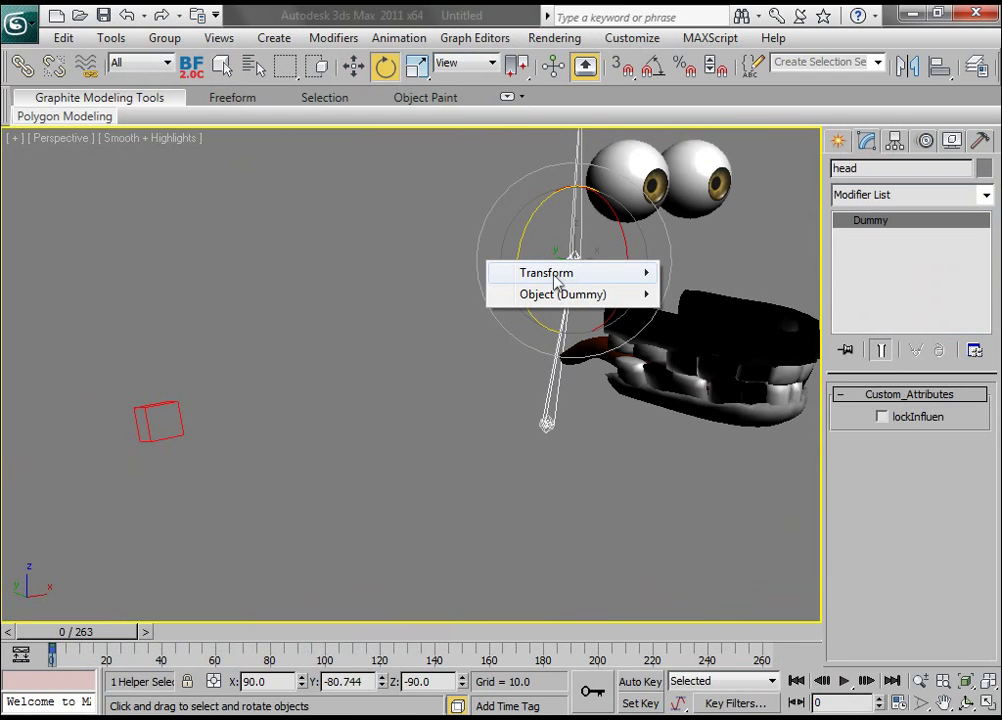
mouse_move(564, 275)
mouse_move(706, 296)
click(808, 294)
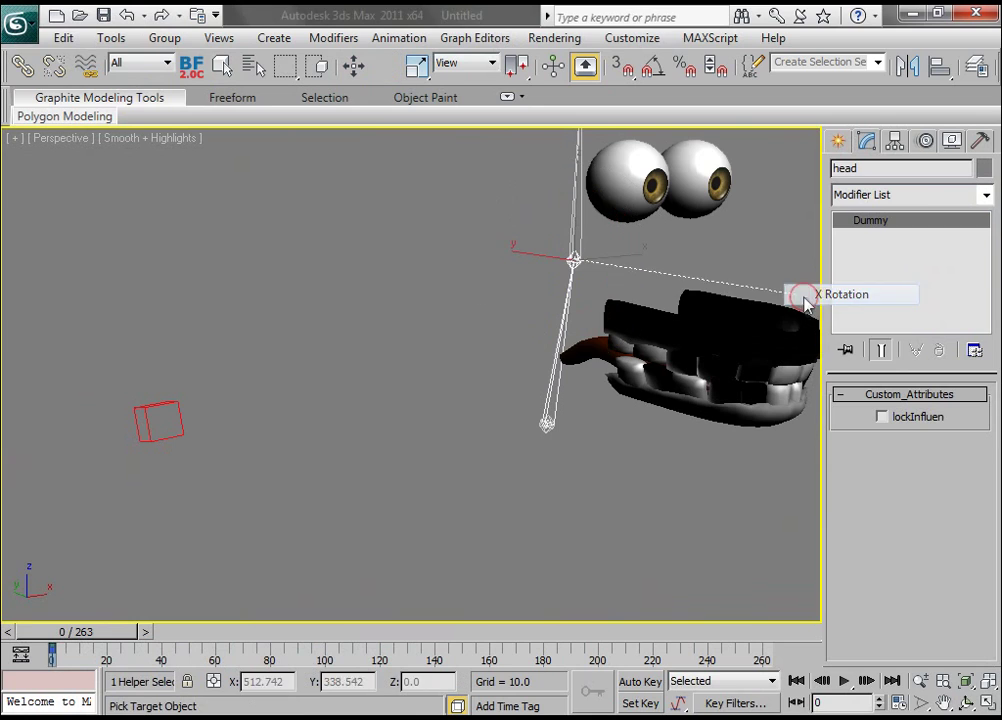
click(178, 405)
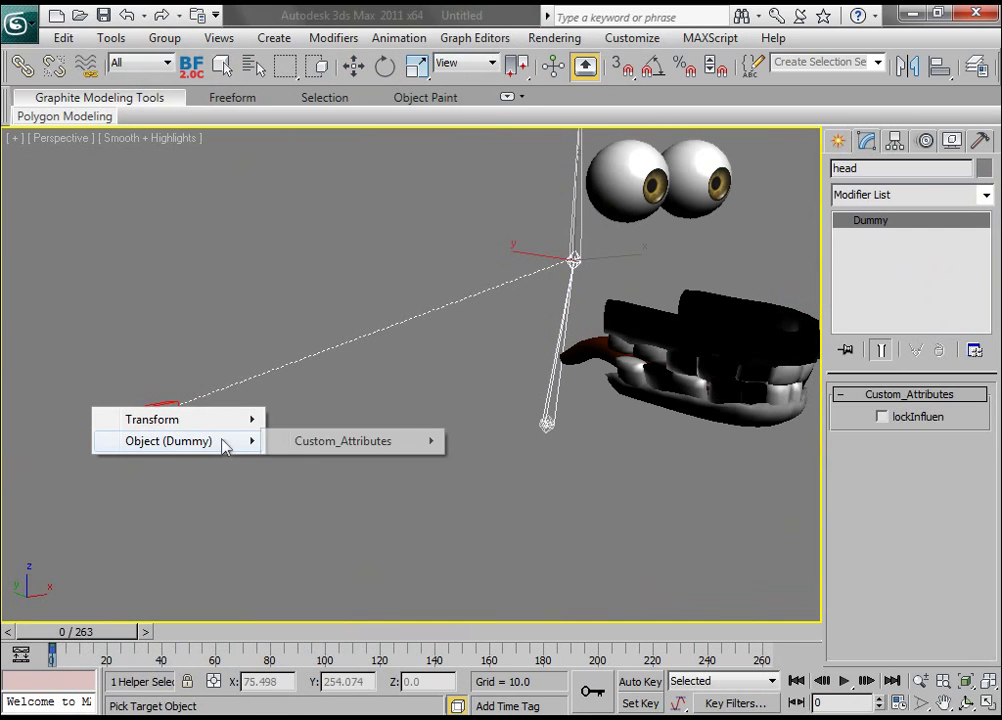
mouse_move(238, 420)
mouse_move(316, 443)
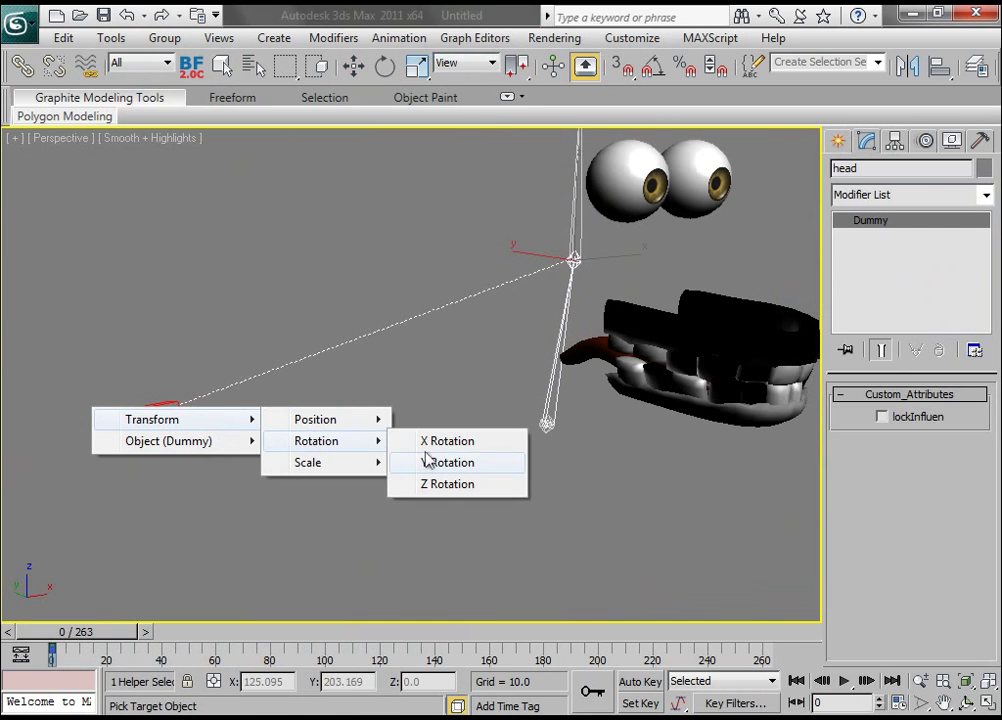
click(418, 440)
Connect the Head helper's X Rotation one-way to drive the head dummy's X Rotation, and scrub the timeline to check the motion.
click(480, 290)
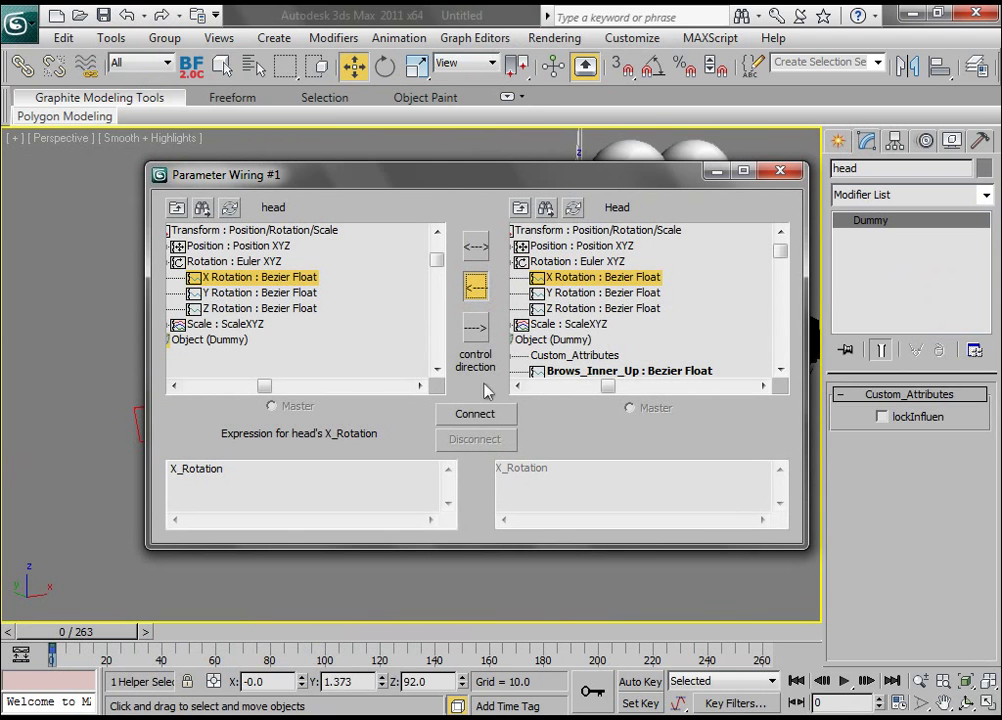
click(475, 413)
click(716, 172)
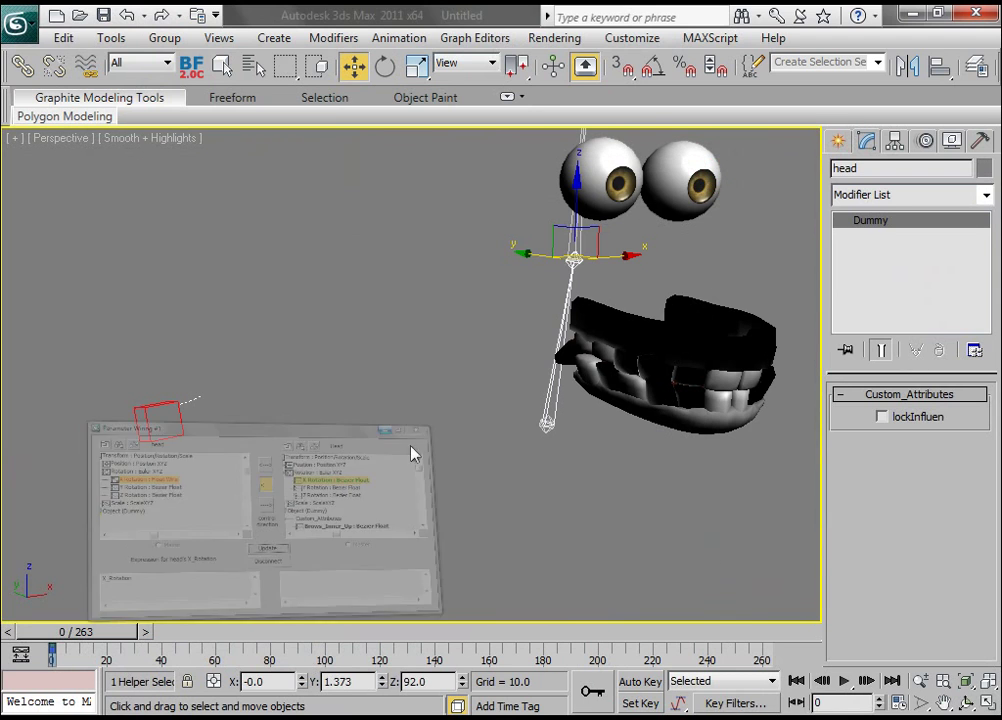
drag(130, 634, 30, 623)
key(w)
click(63, 701)
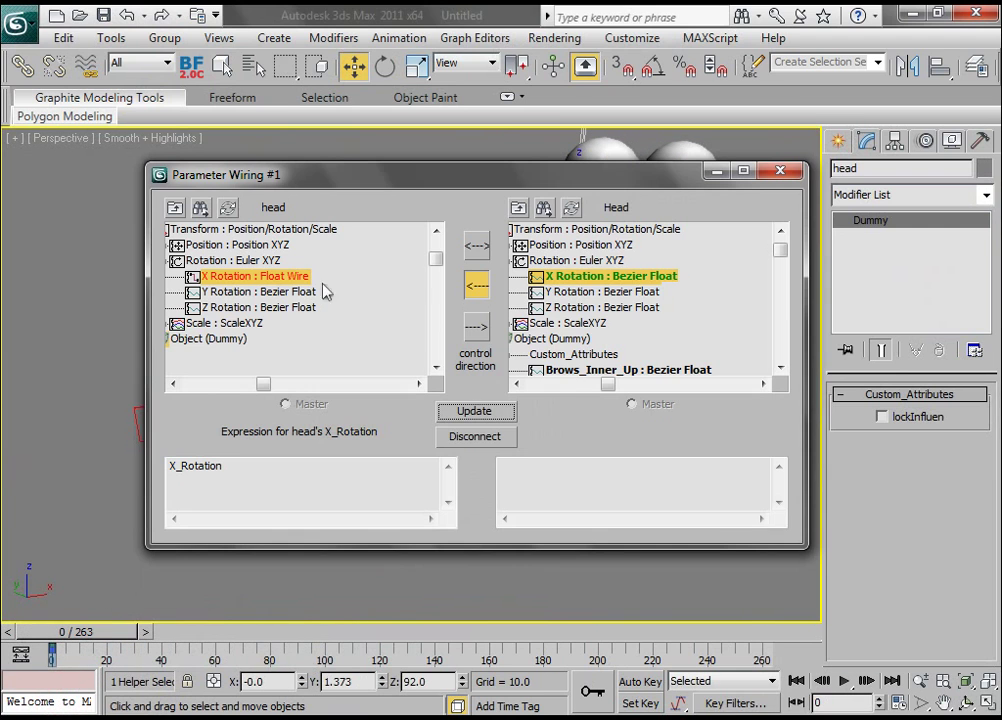
Connect the Head helper's Y Rotation and Z Rotation one-way to the head dummy's matching rotations, and close the wiring dialog.
click(564, 292)
click(292, 292)
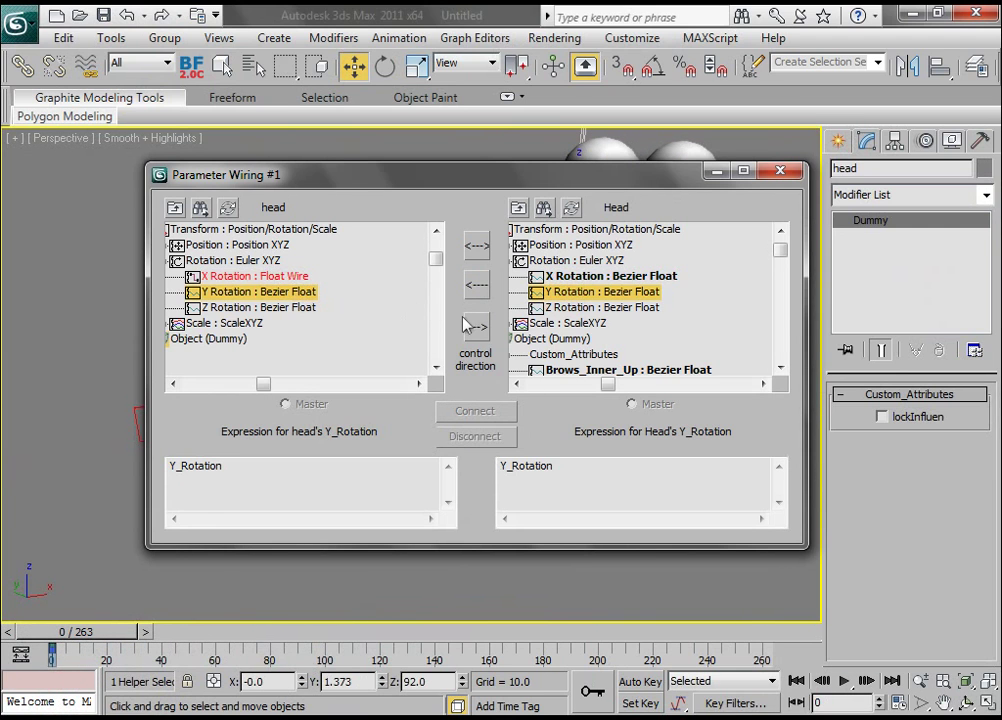
click(476, 285)
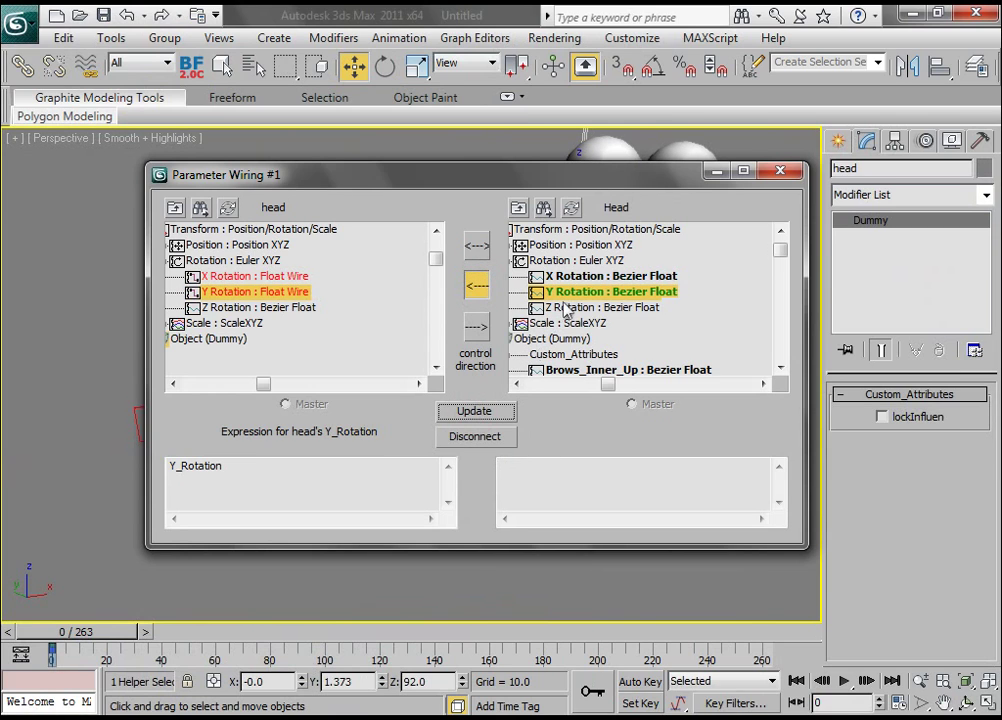
click(566, 308)
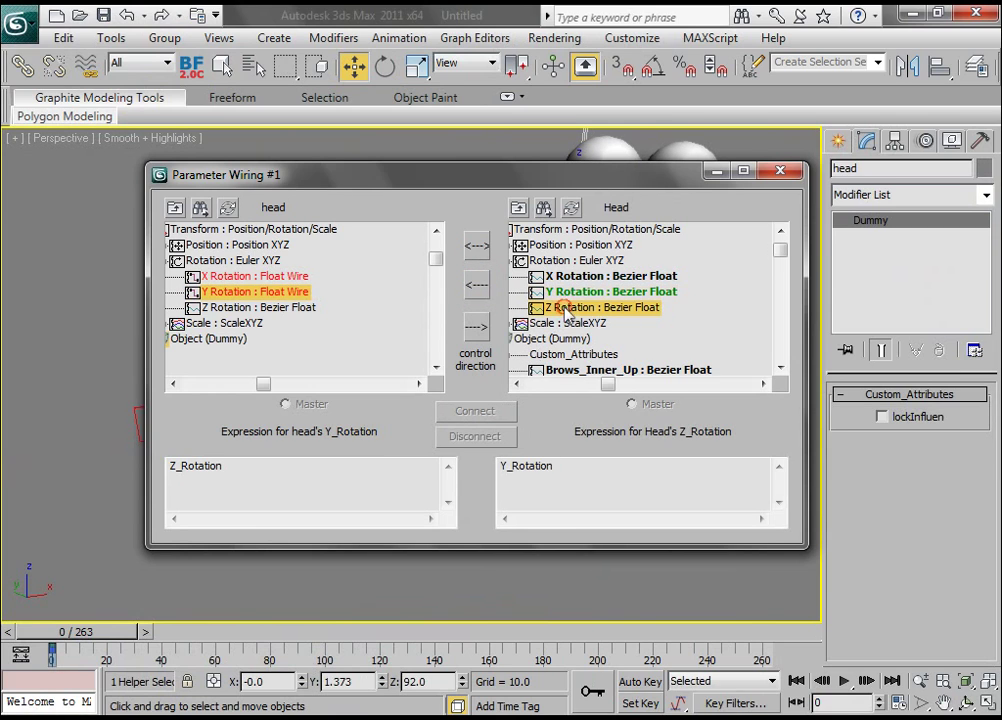
click(476, 285)
click(488, 411)
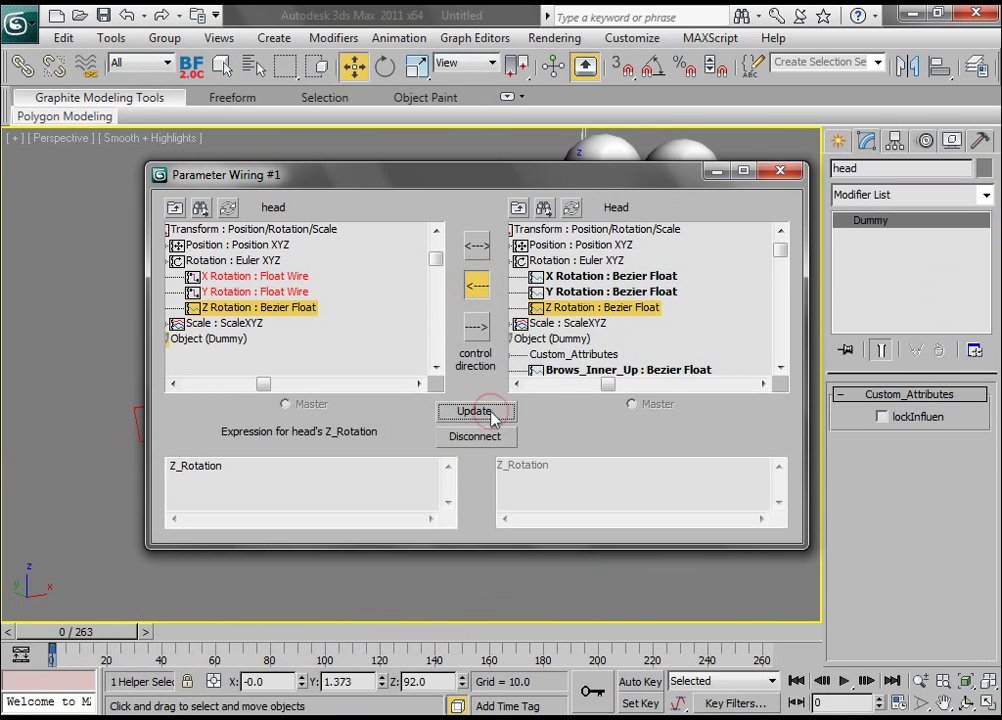
click(780, 173)
Unhide the face object by name.
right_click(493, 300)
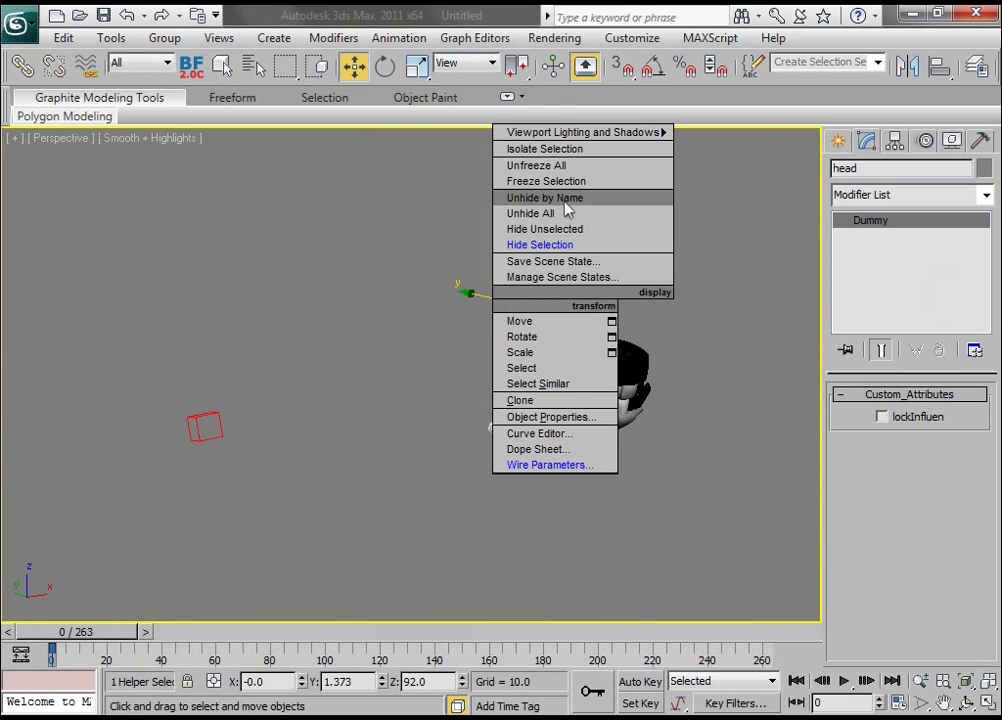
click(566, 199)
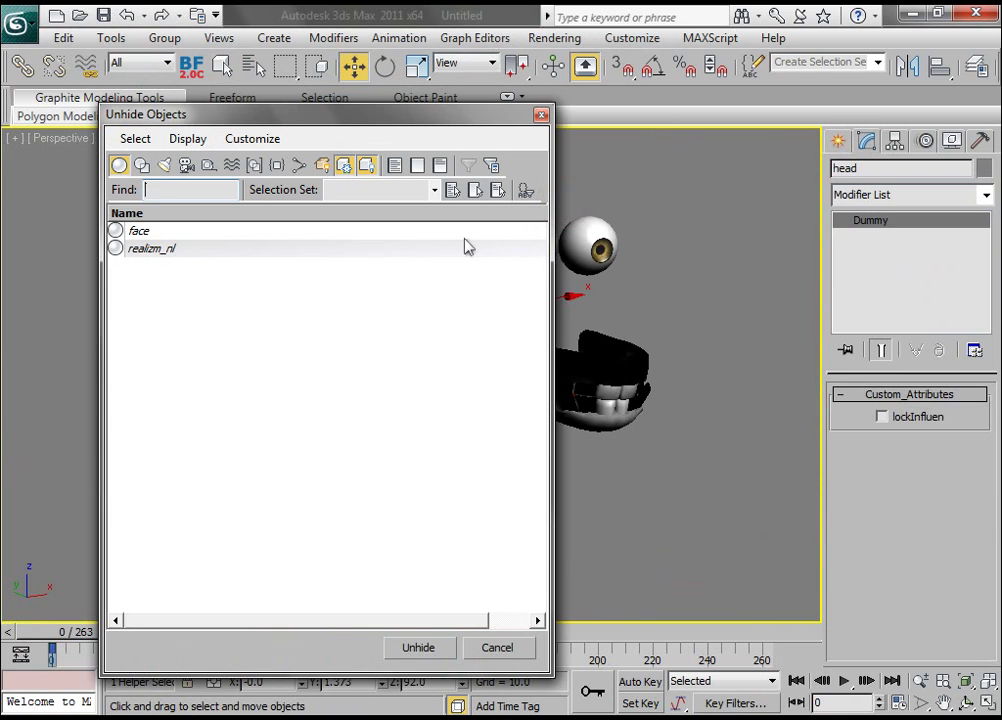
double_click(153, 233)
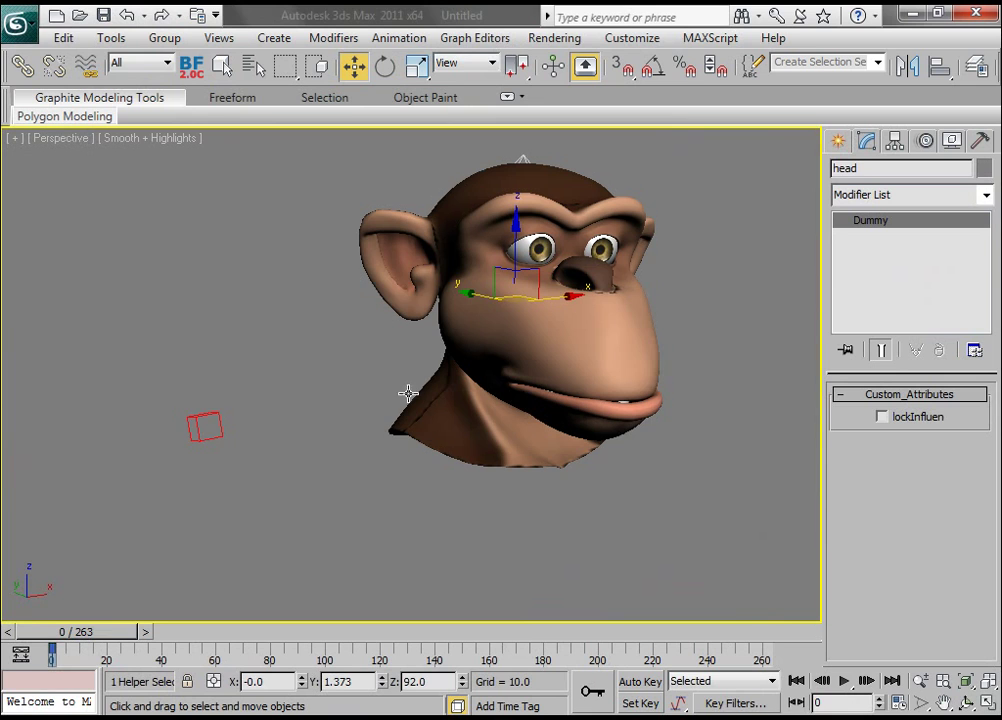
Play the animation to review the chimp's head and facial motion, stop it, and return to frame 0.
click(844, 681)
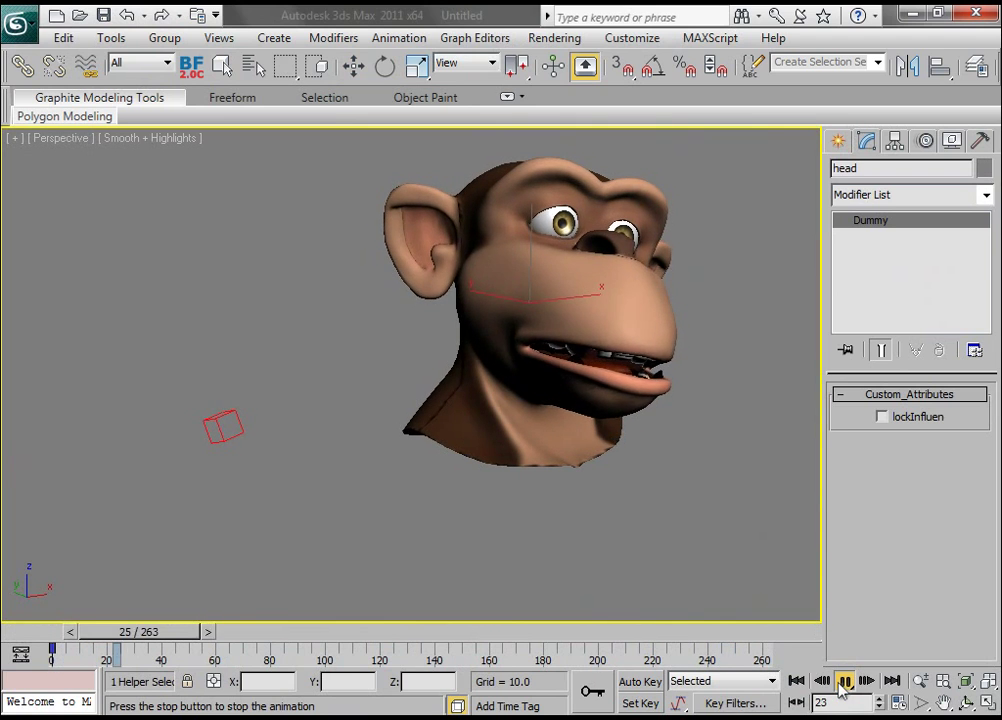
click(842, 686)
key(w)
click(796, 680)
middle_drag(591, 415, 603, 421)
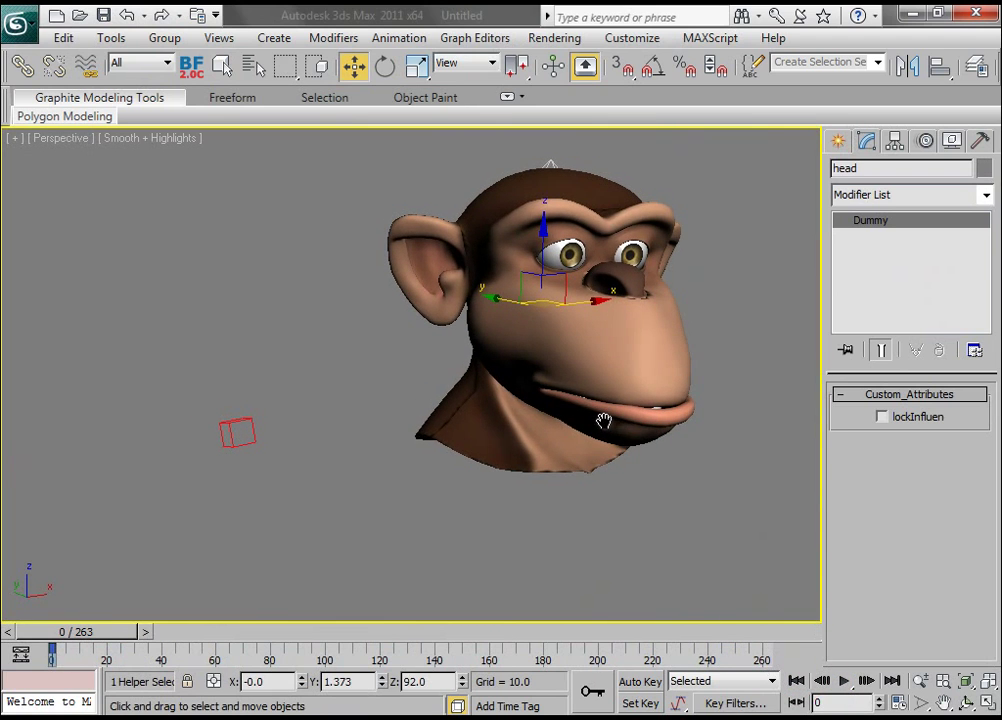
Open the Curve Editor for the Head helper, enlarge it, and show only the helper's X Rotation curve.
click(240, 424)
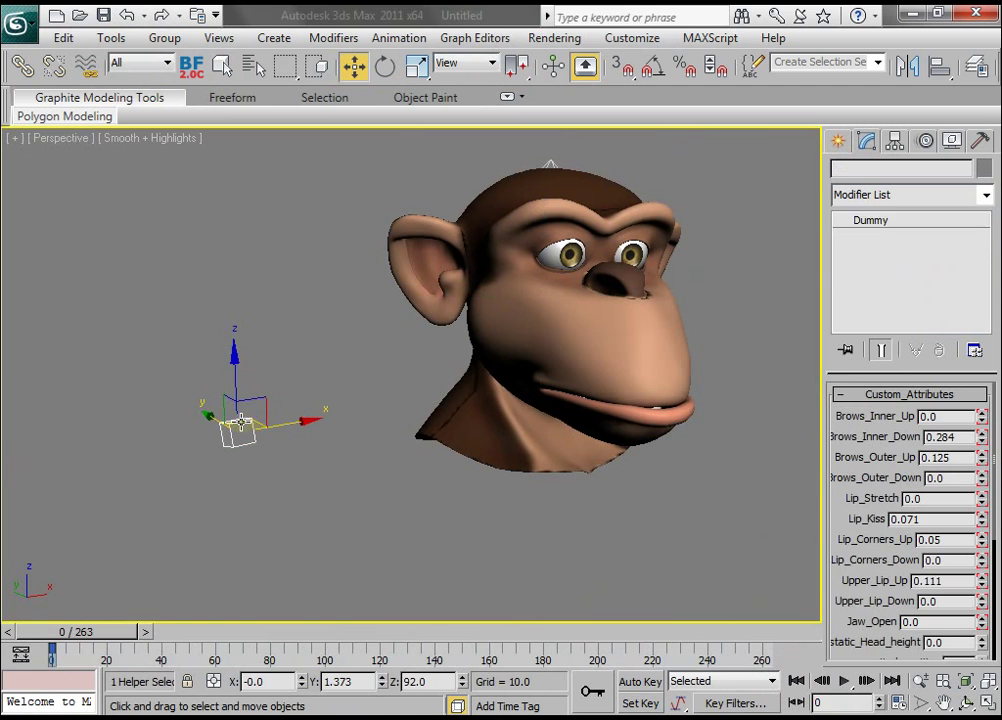
right_click(369, 418)
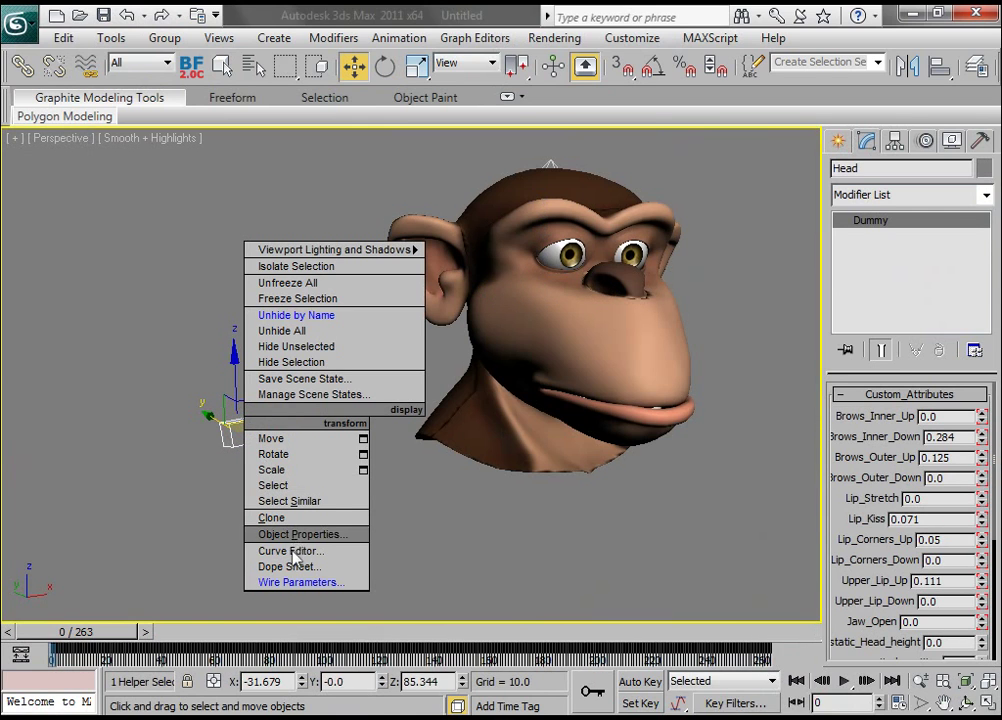
click(289, 550)
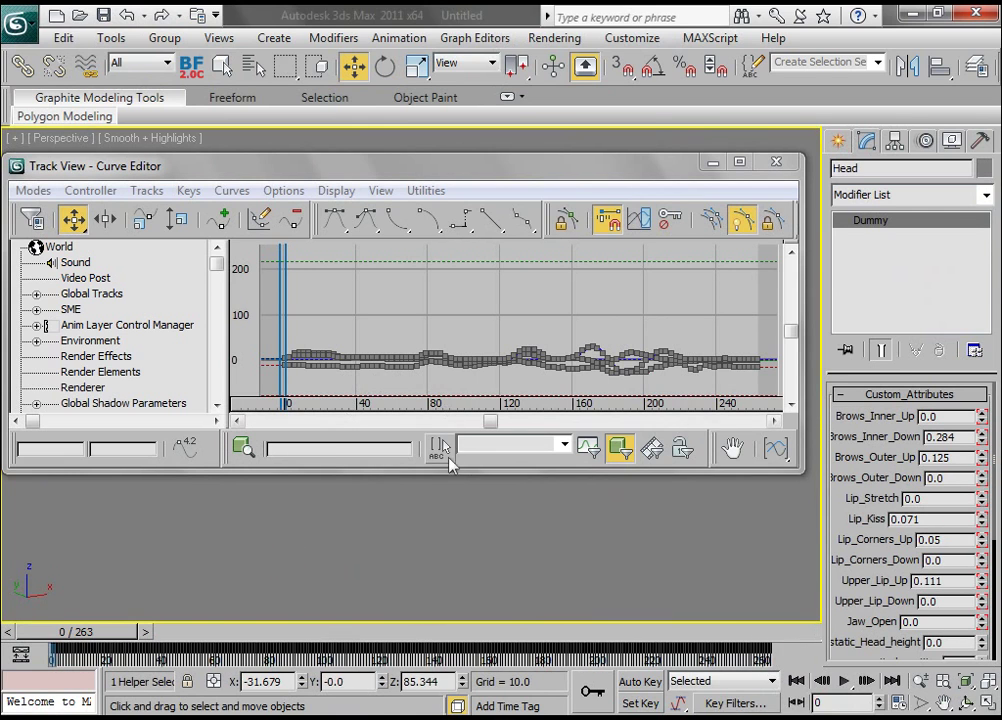
drag(455, 472, 462, 578)
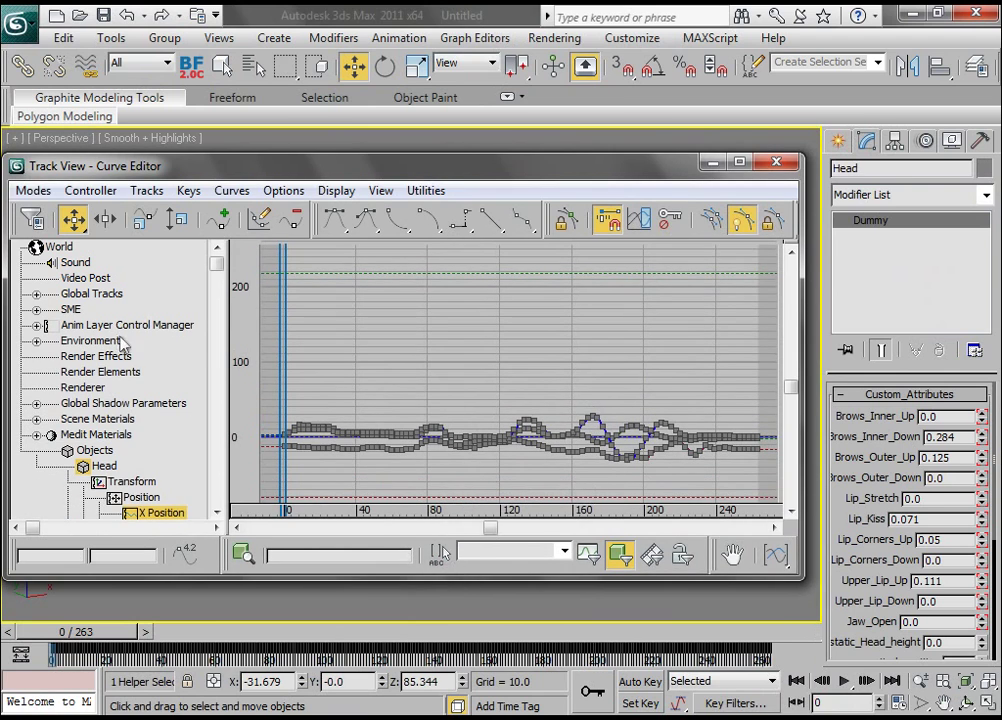
click(33, 190)
click(49, 213)
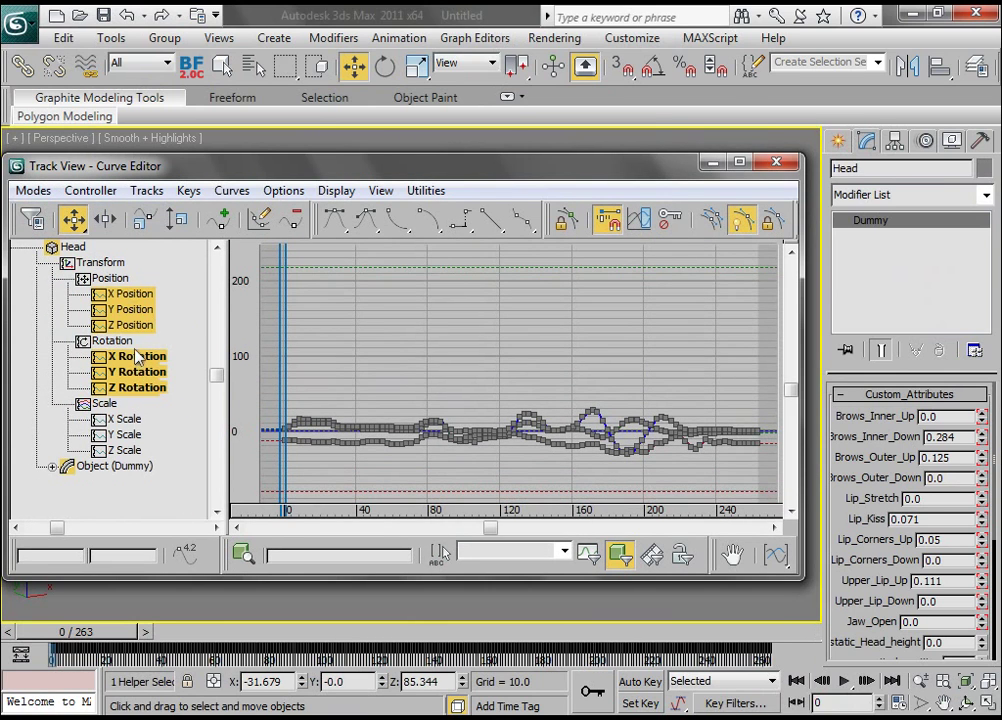
click(137, 358)
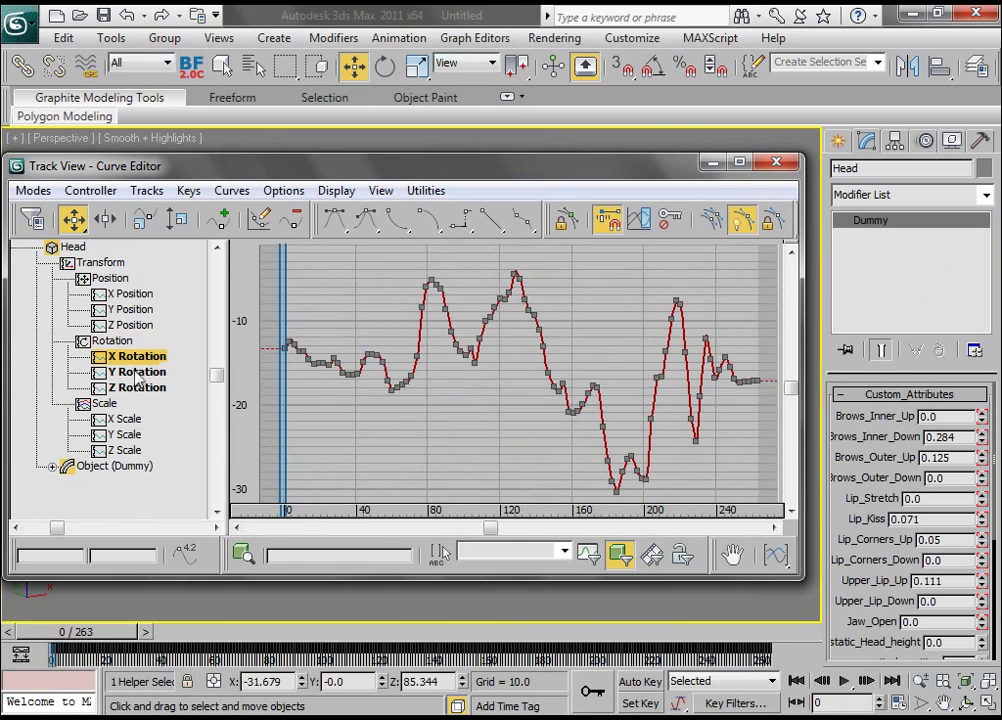
Display the Head helper's Y Rotation and Z Rotation curves together with its X Rotation curve, with their full frame range in view.
ctrl+click(136, 374)
ctrl+click(137, 388)
middle_drag(467, 360, 485, 357)
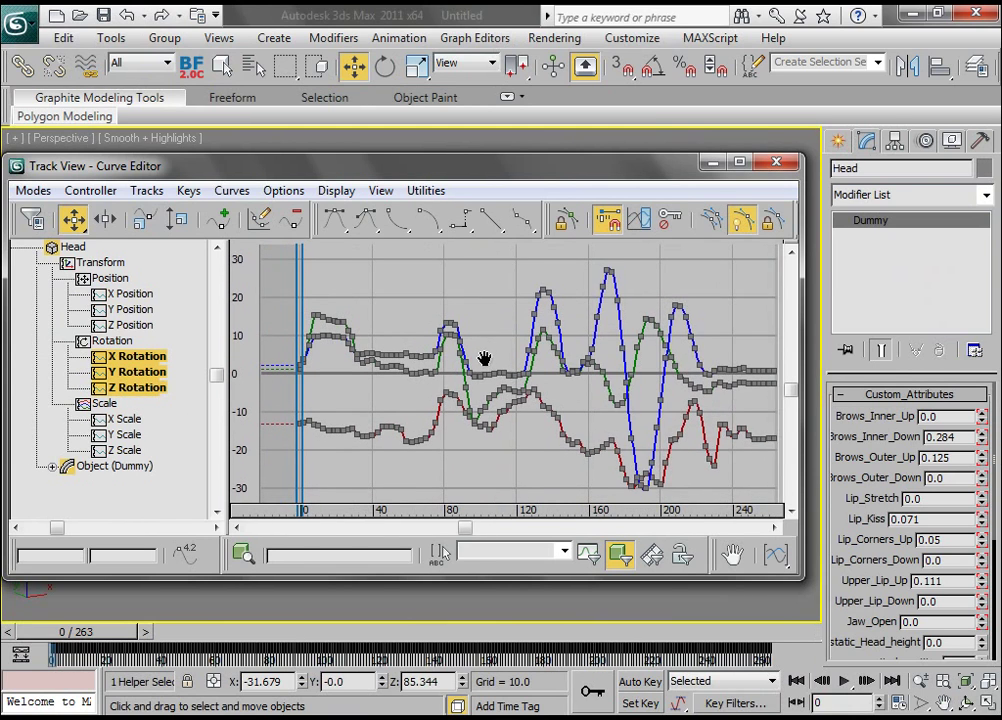
scroll(480, 355, down, 3)
scroll(485, 373, down, 1)
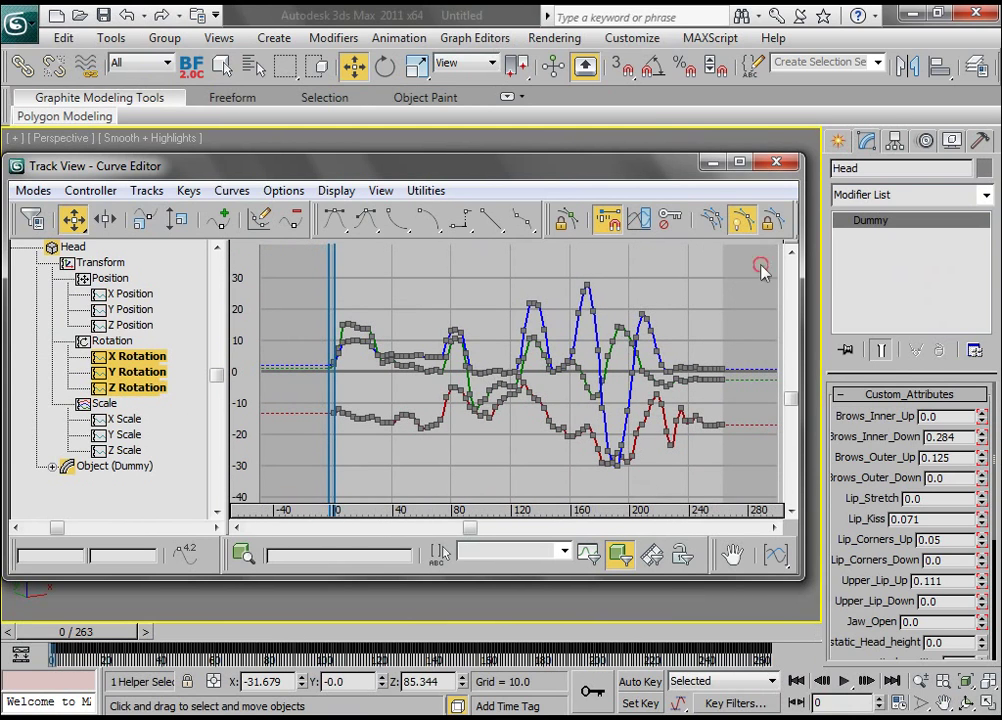
Scale the values of all the Head helper's rotation keys down toward zero and scrub to frame 169 to review the head motion.
key(ctrl+a)
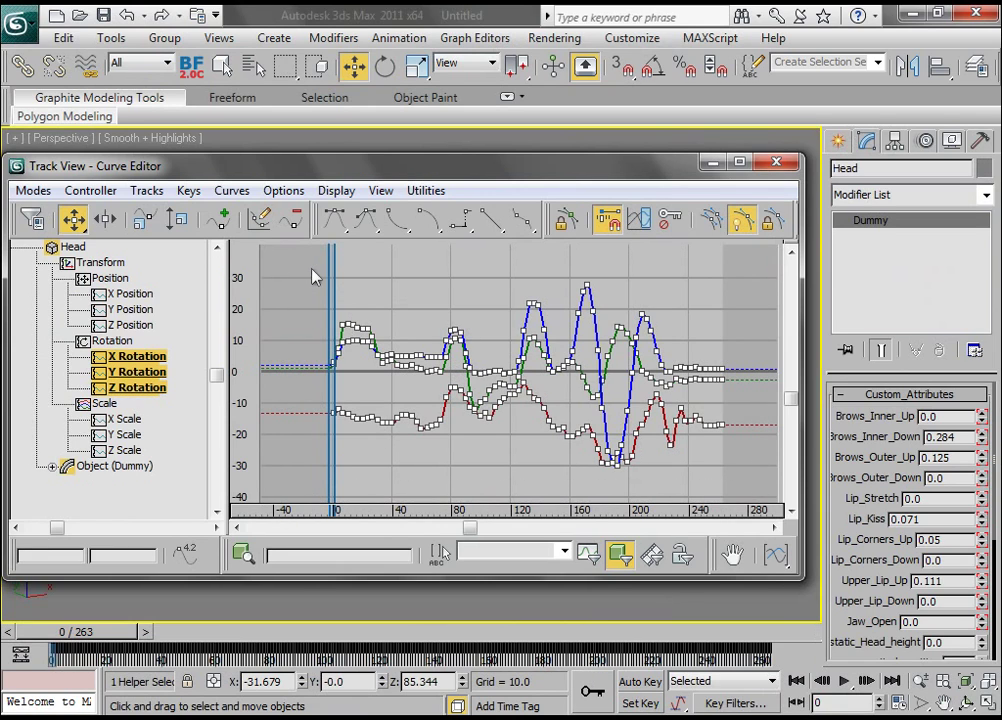
click(177, 220)
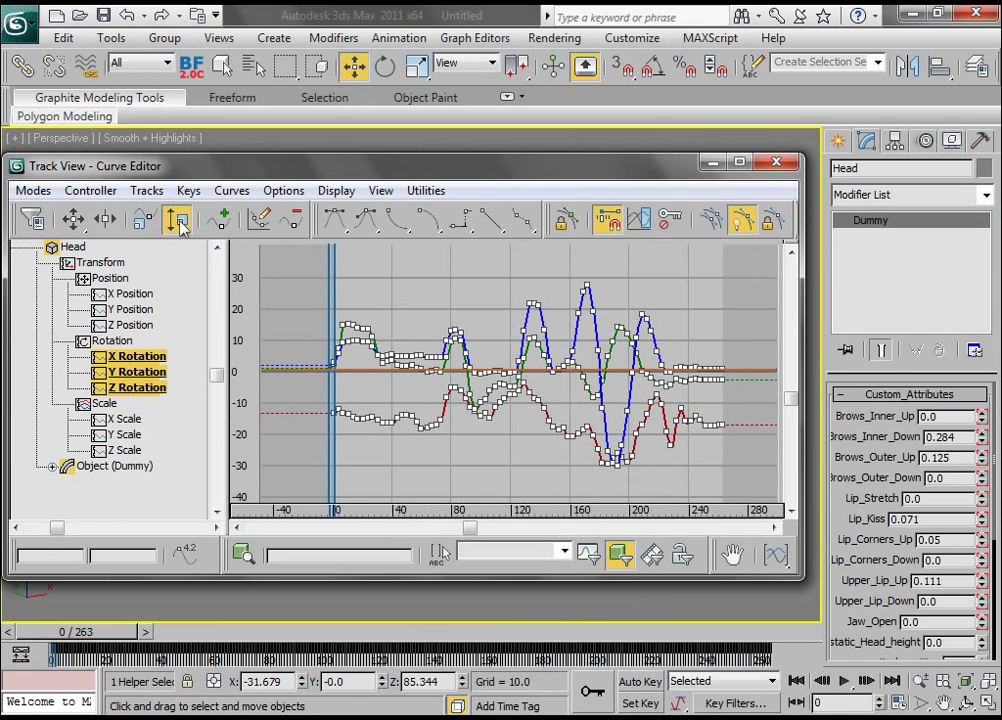
drag(540, 313, 541, 349)
click(712, 162)
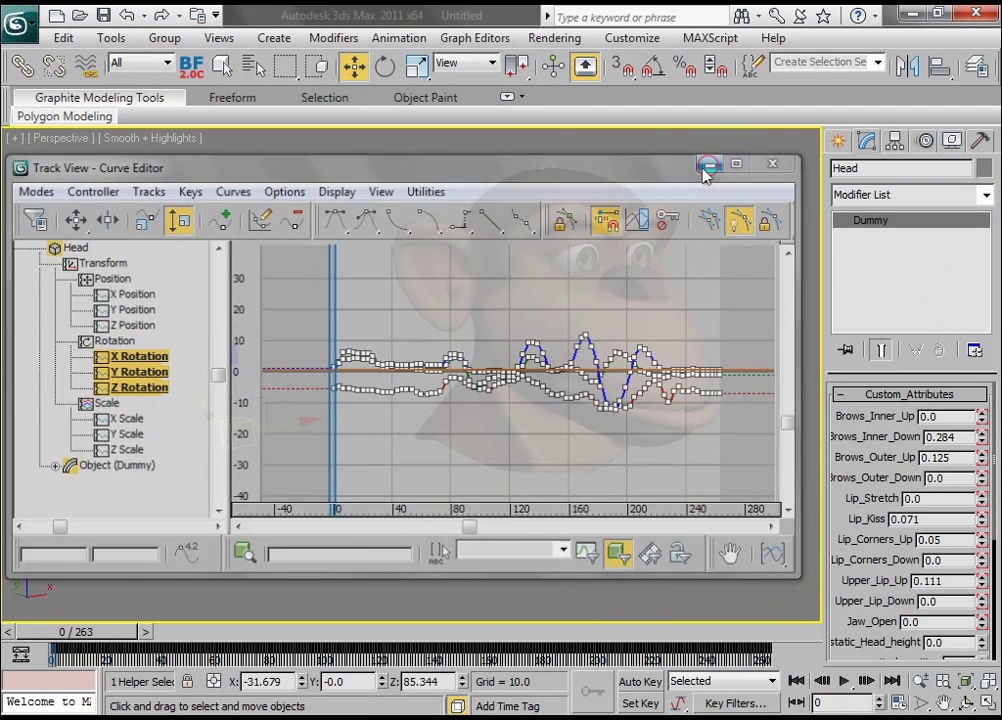
drag(103, 636, 534, 638)
key(w)
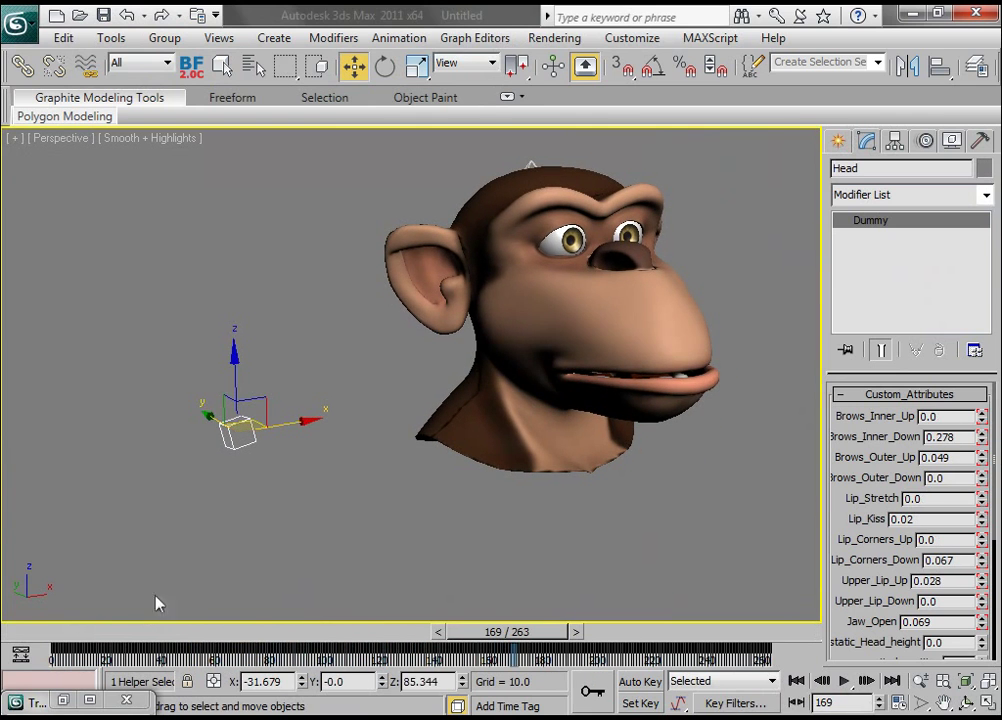
Scale all the rotation key values up to exaggerate the head motion, and scrub back to frame 18 to review it.
click(66, 700)
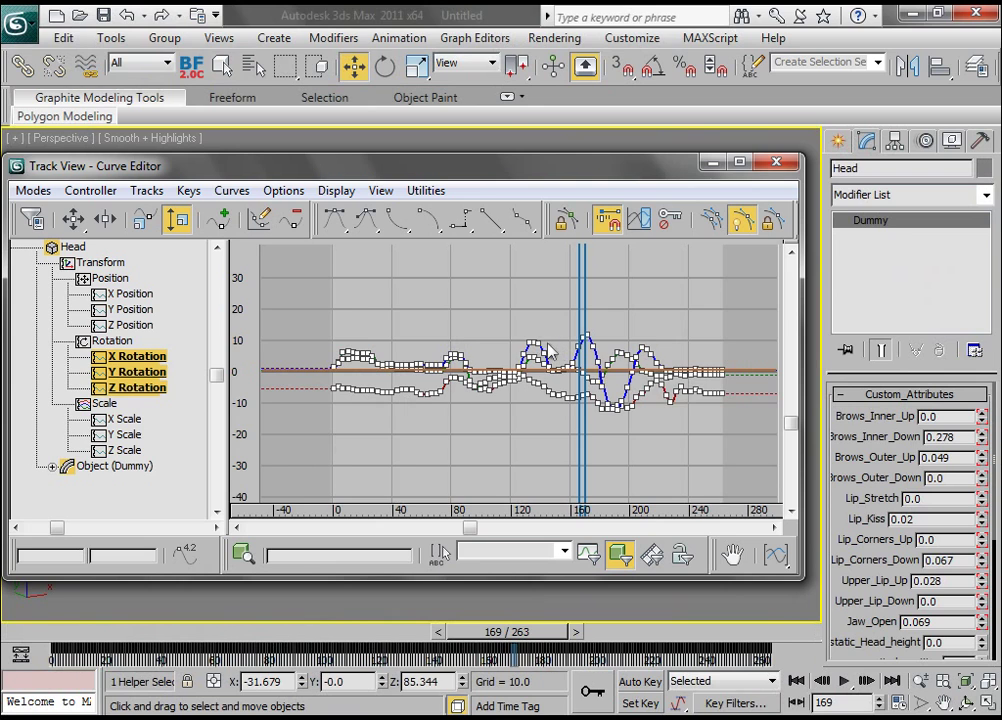
drag(538, 345, 547, 260)
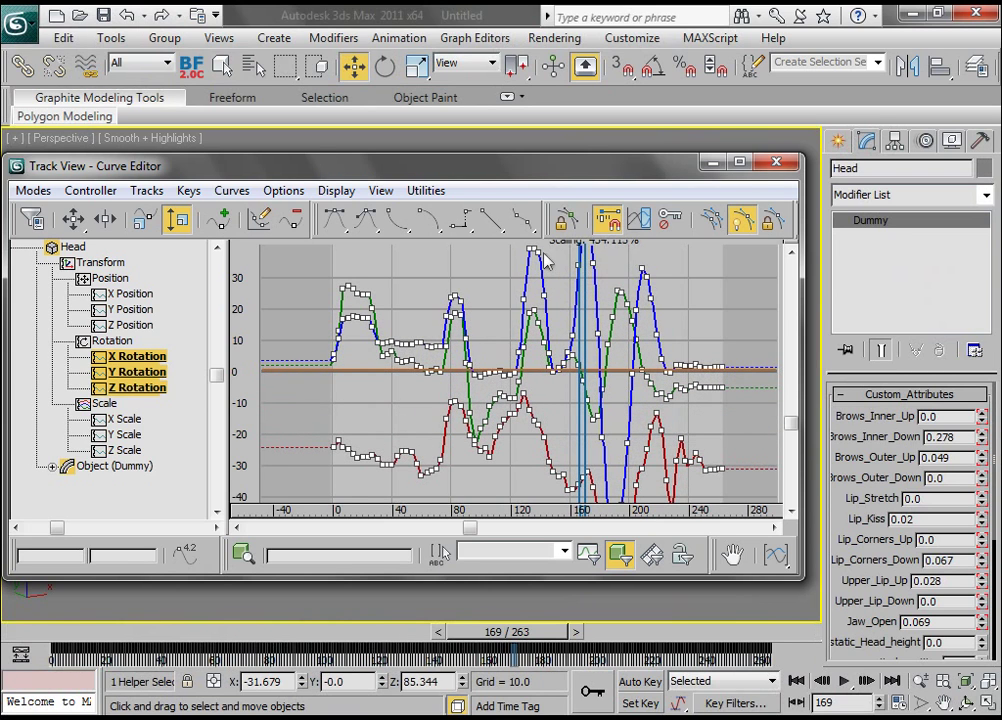
click(712, 162)
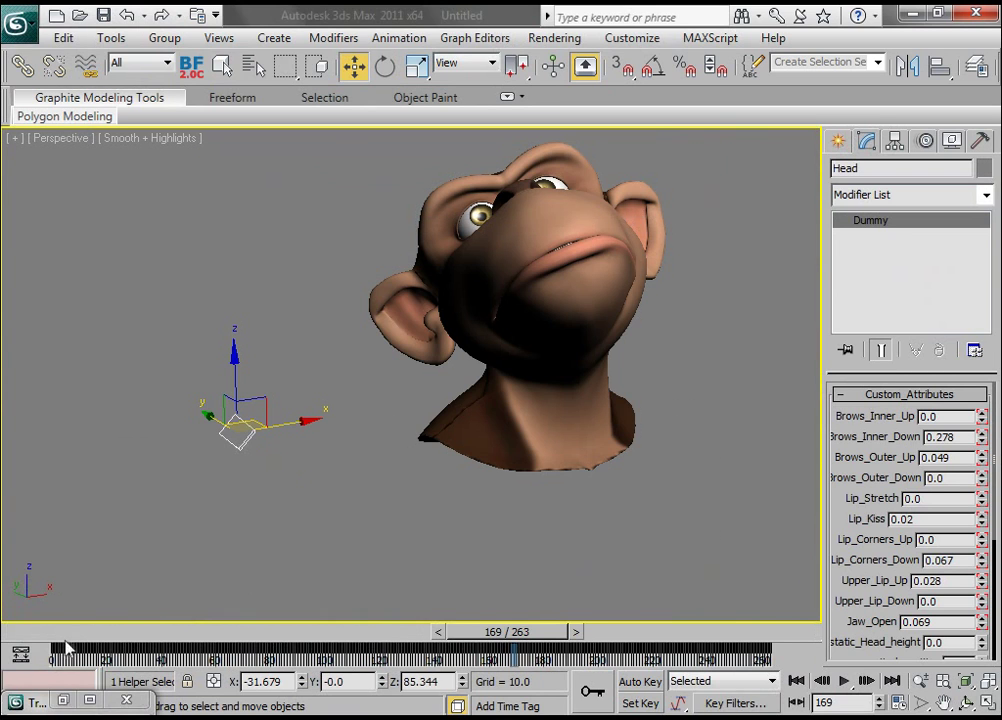
drag(543, 640, 121, 633)
key(w)
Scale the exaggerated rotation key values back down toward zero and close the Curve Editor.
click(90, 702)
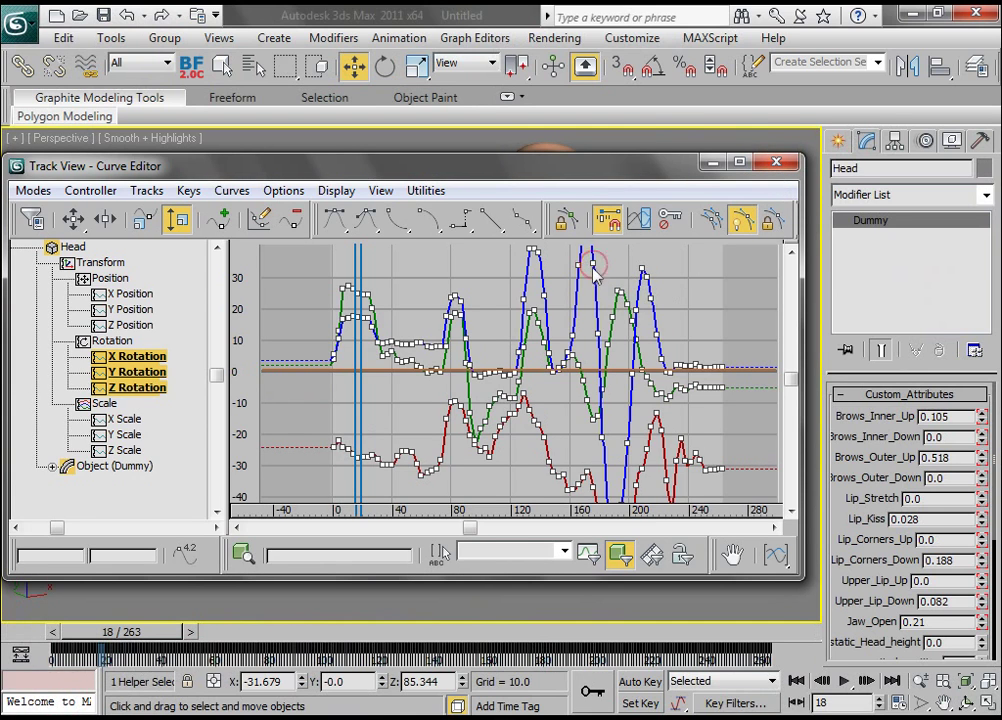
drag(593, 268, 588, 334)
click(778, 150)
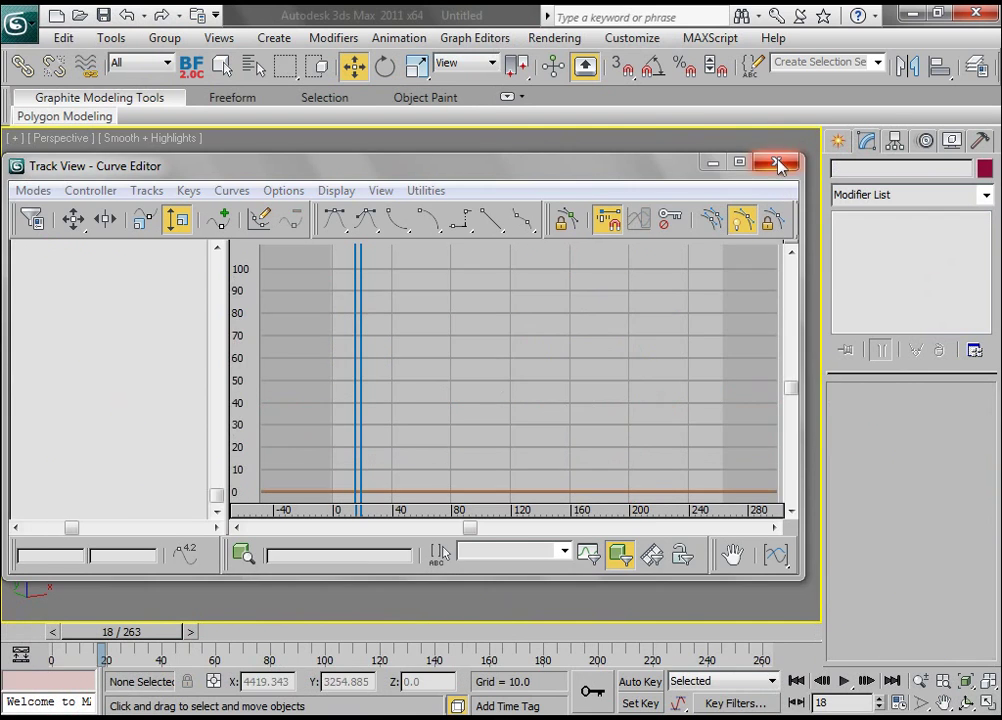
click(777, 163)
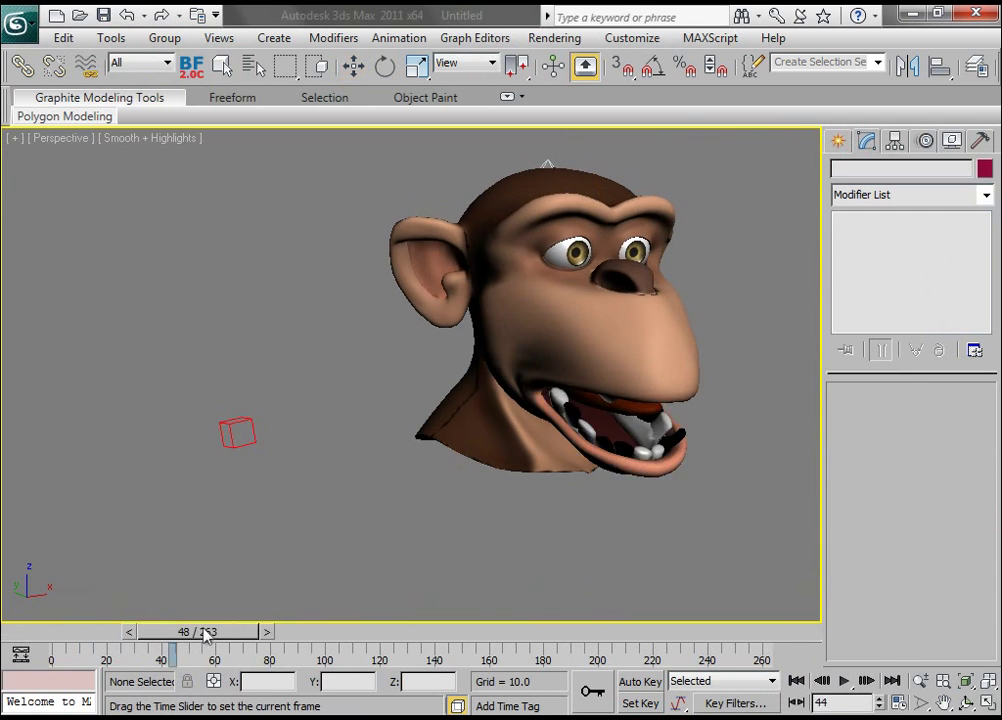